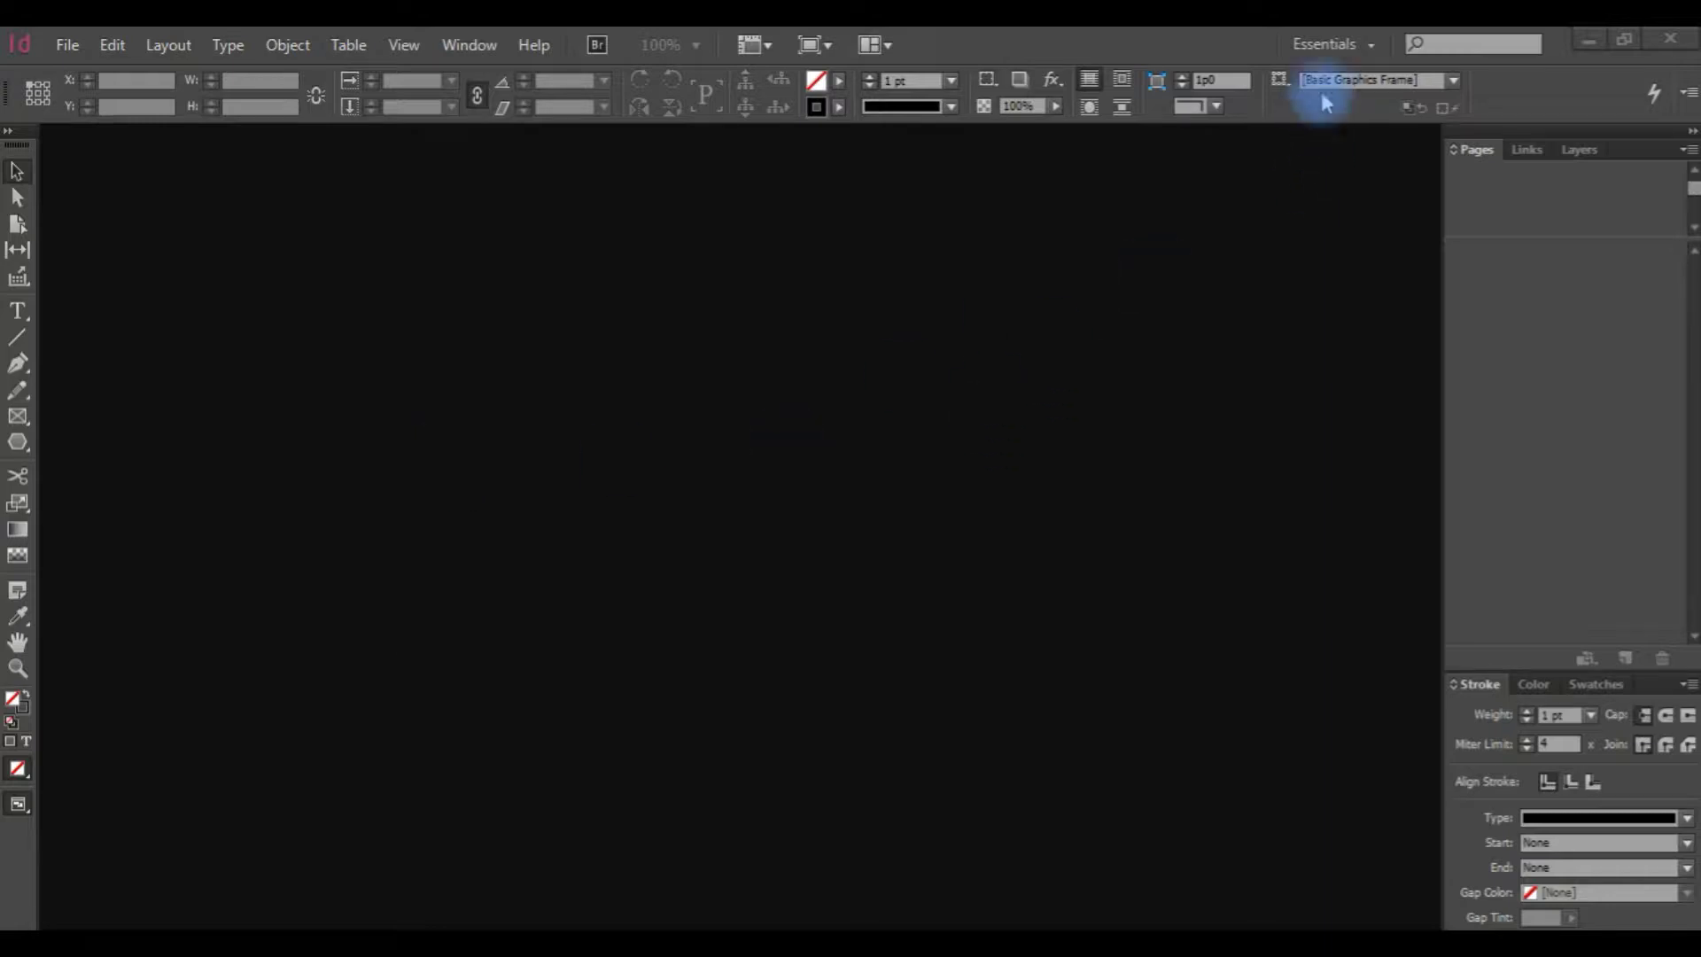
# - Open the Essentials workspace list, close it without switching, then open it again
pyautogui.click(1371, 49)
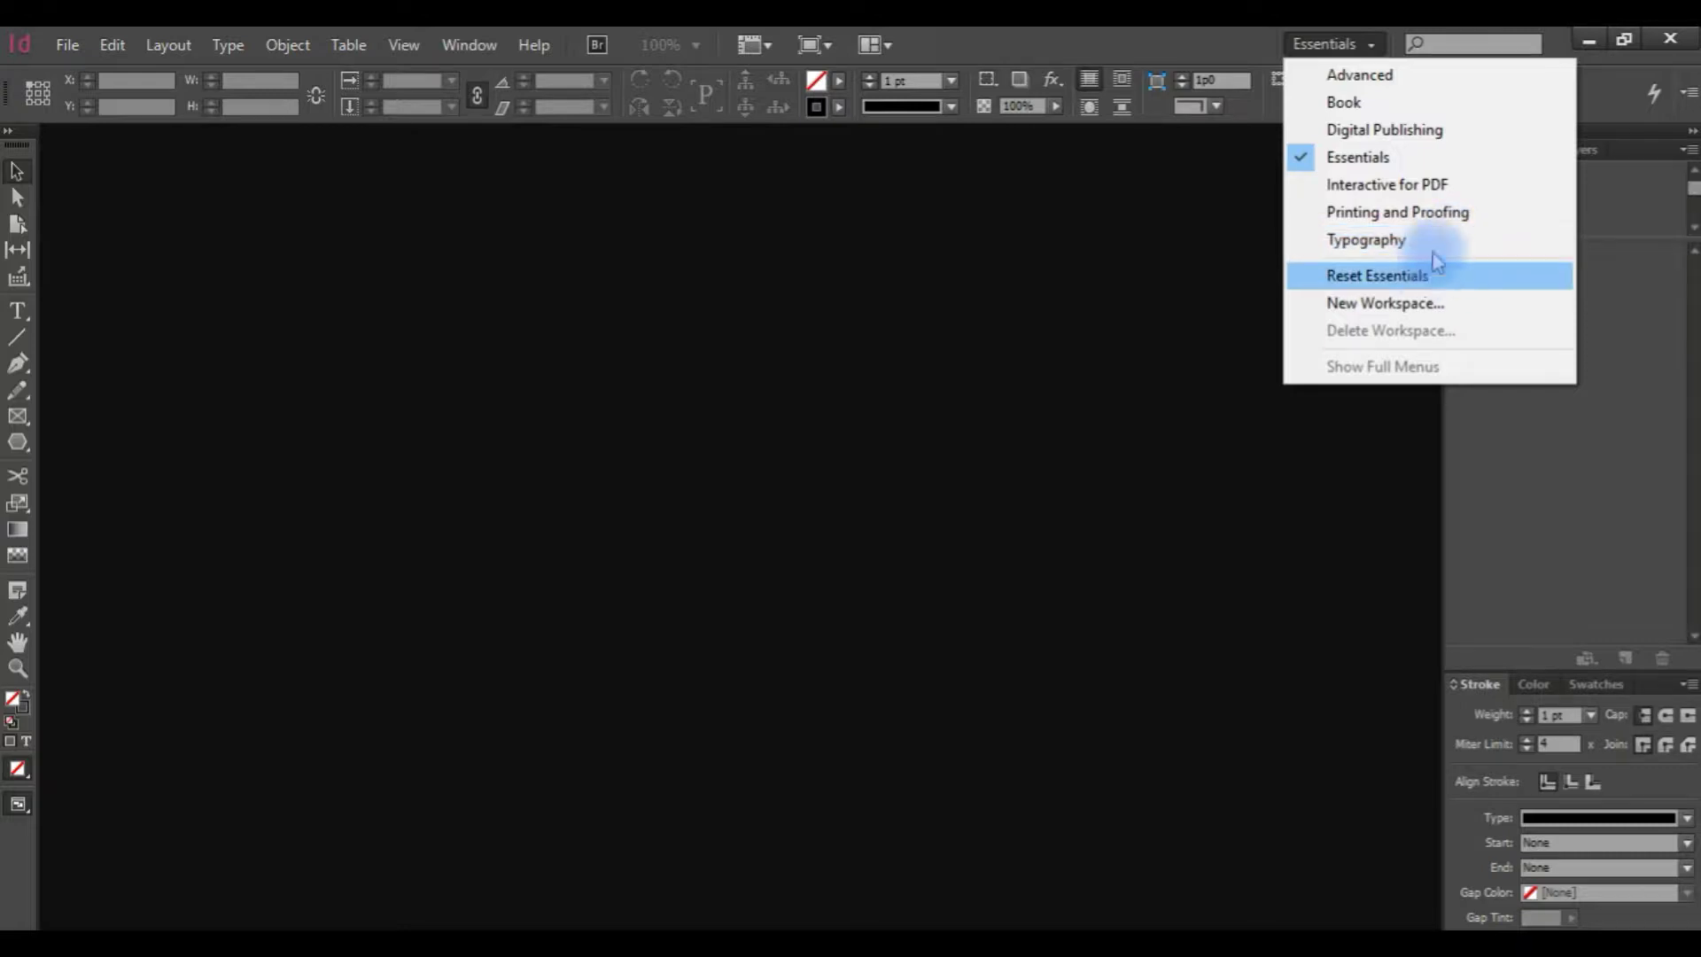
pyautogui.click(1346, 52)
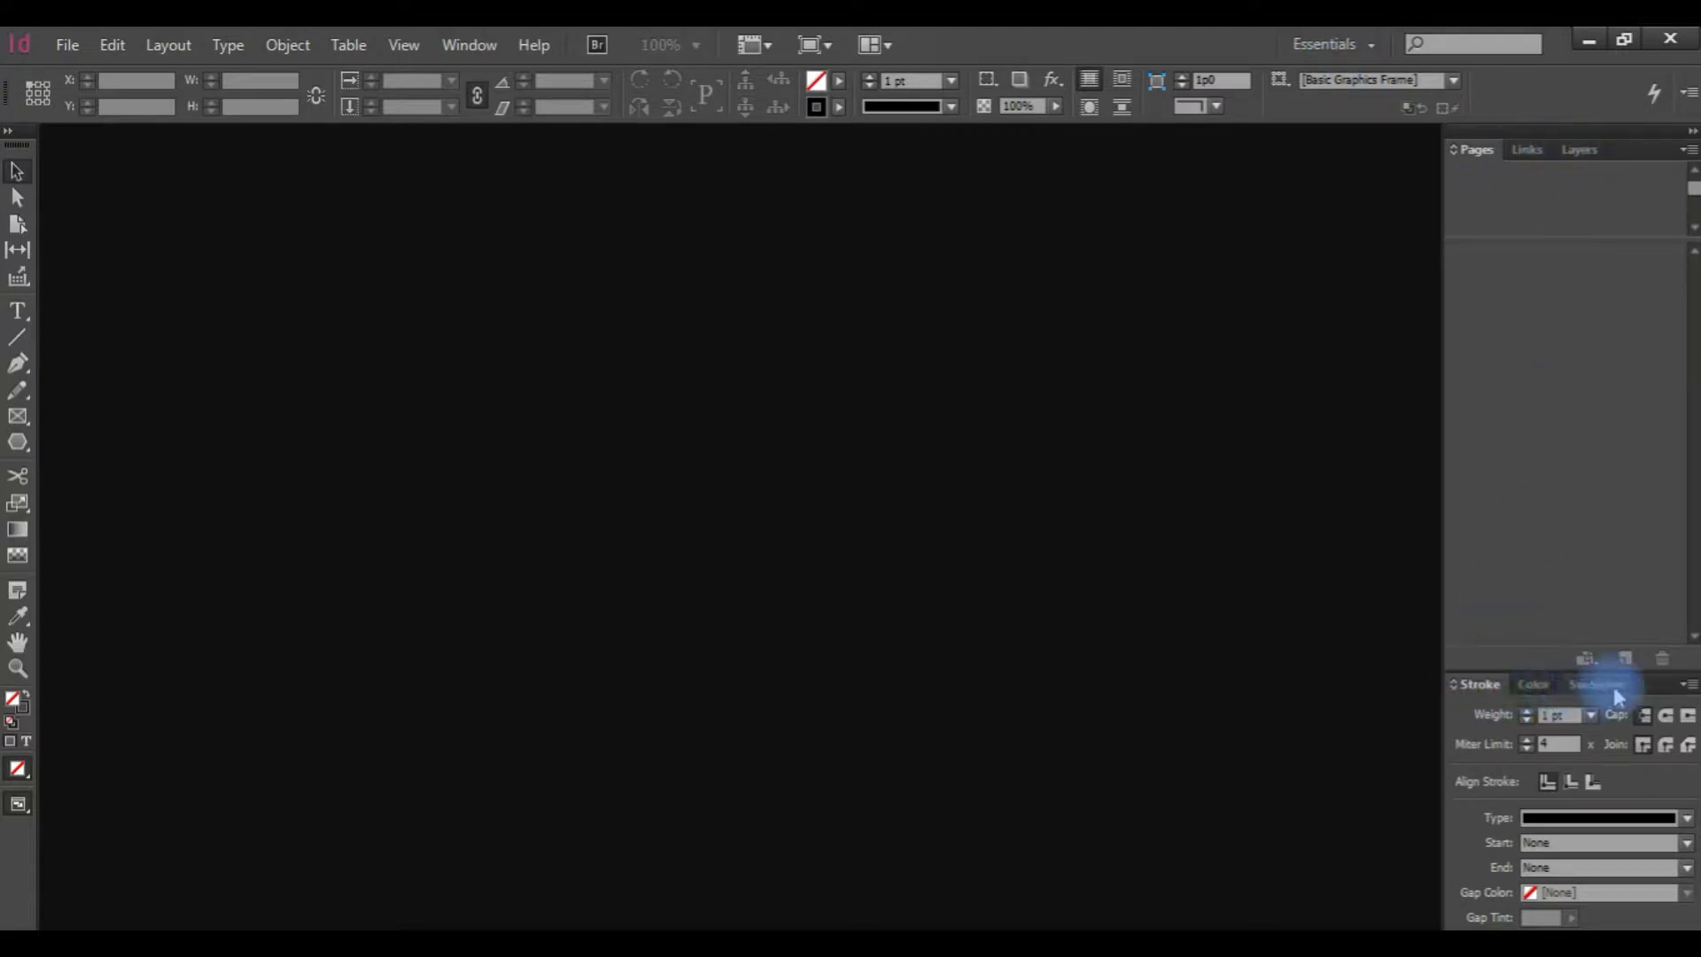
pyautogui.click(1356, 46)
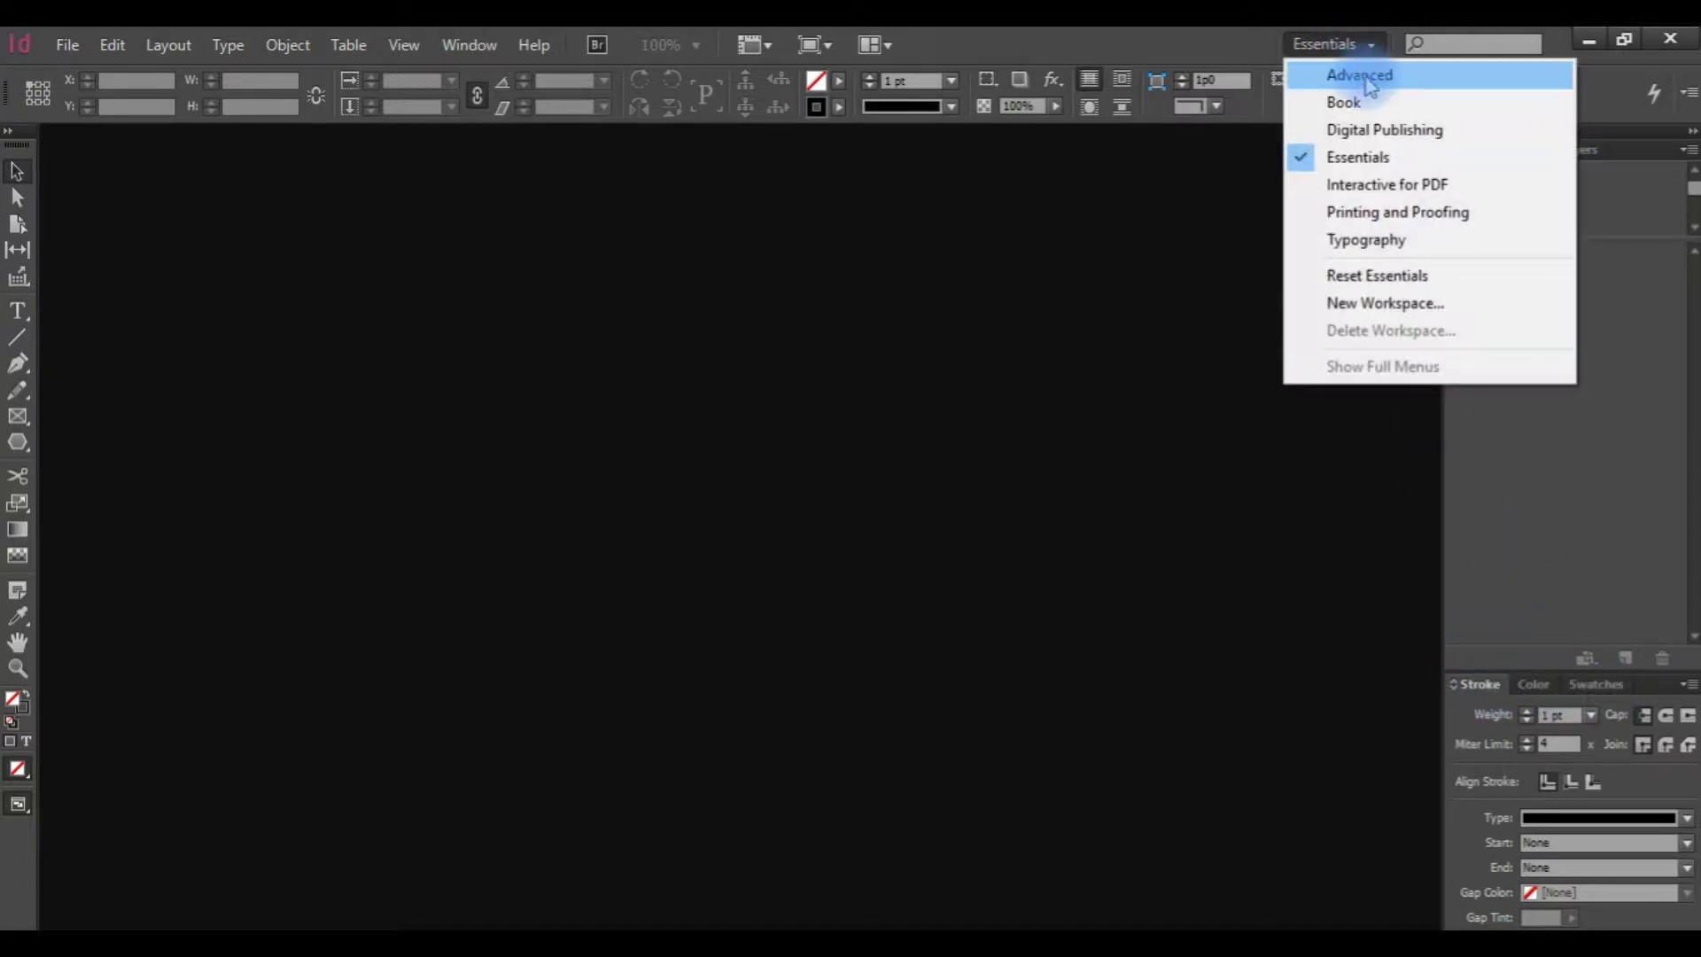
# - Switch through the Advanced, Book, Interactive for PDF and Typography workspaces, then reopen the list
pyautogui.click(1365, 78)
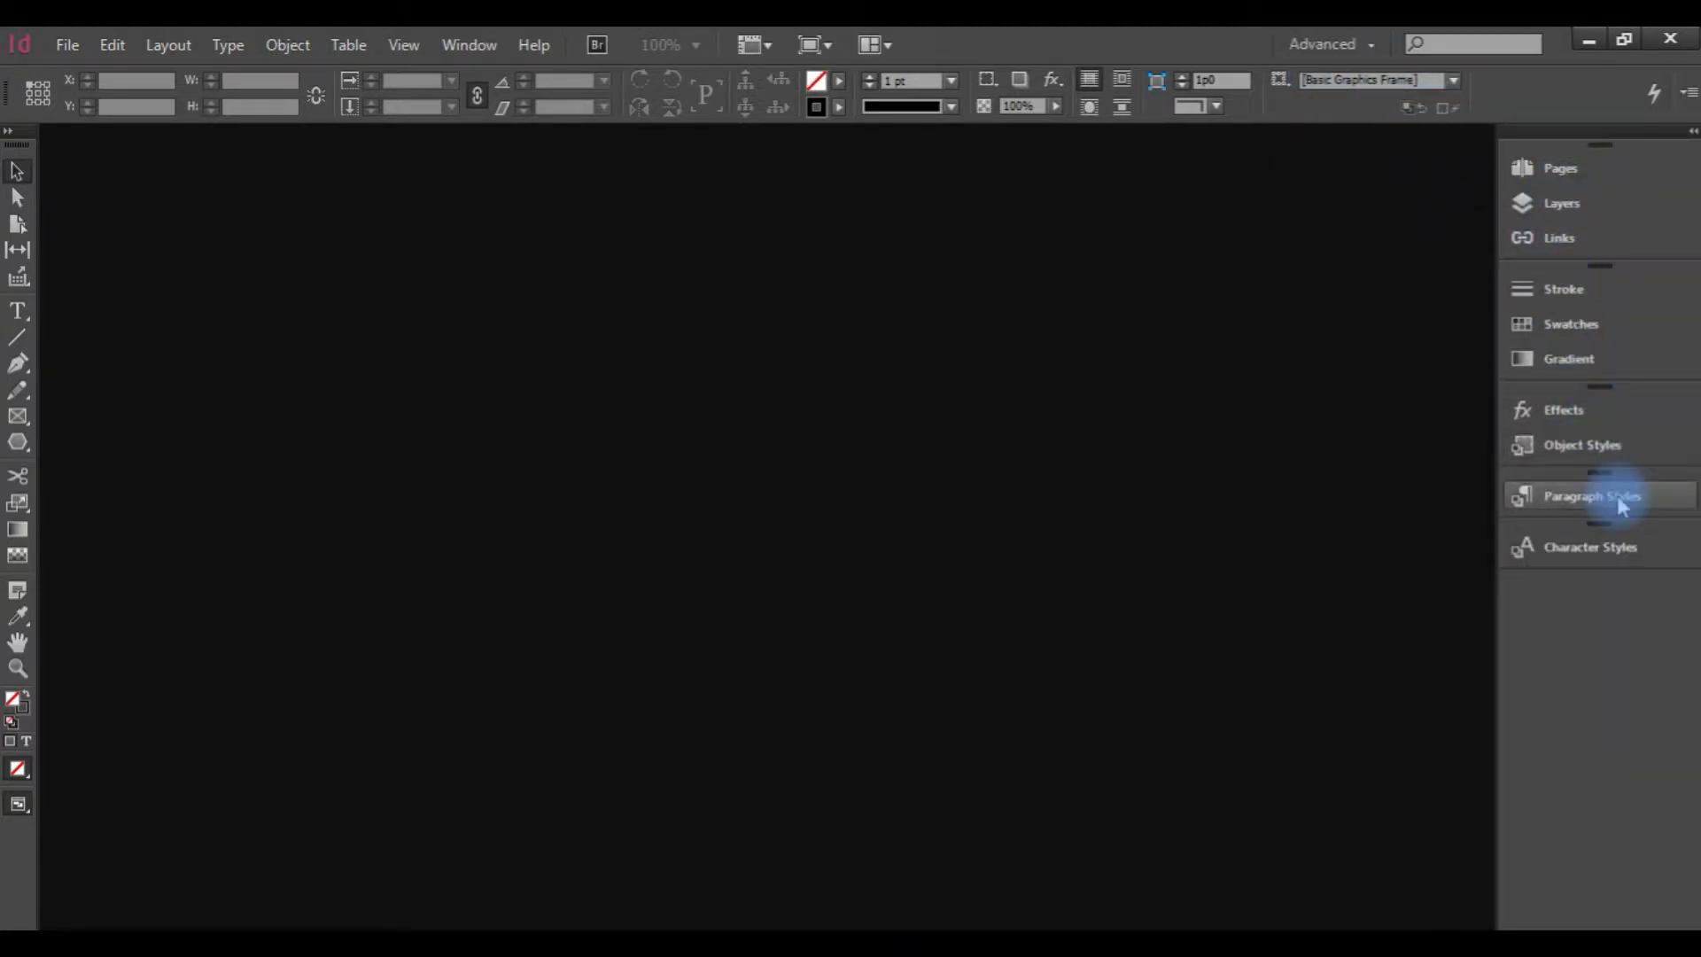
pyautogui.click(1342, 44)
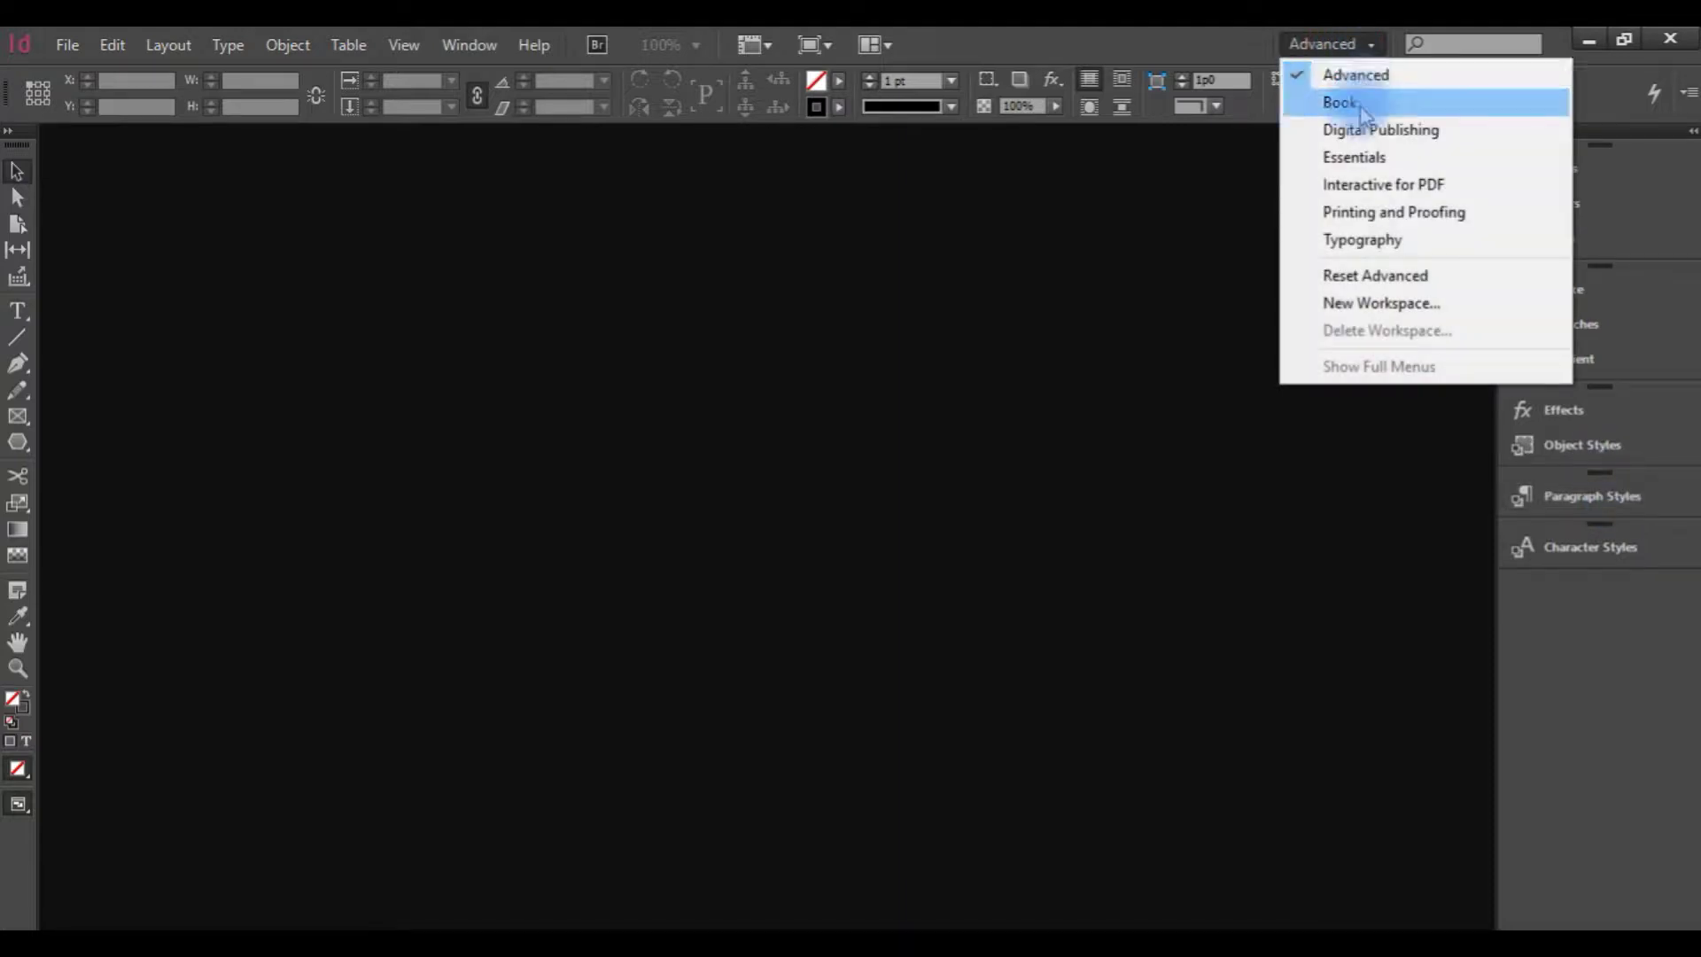
pyautogui.click(1361, 111)
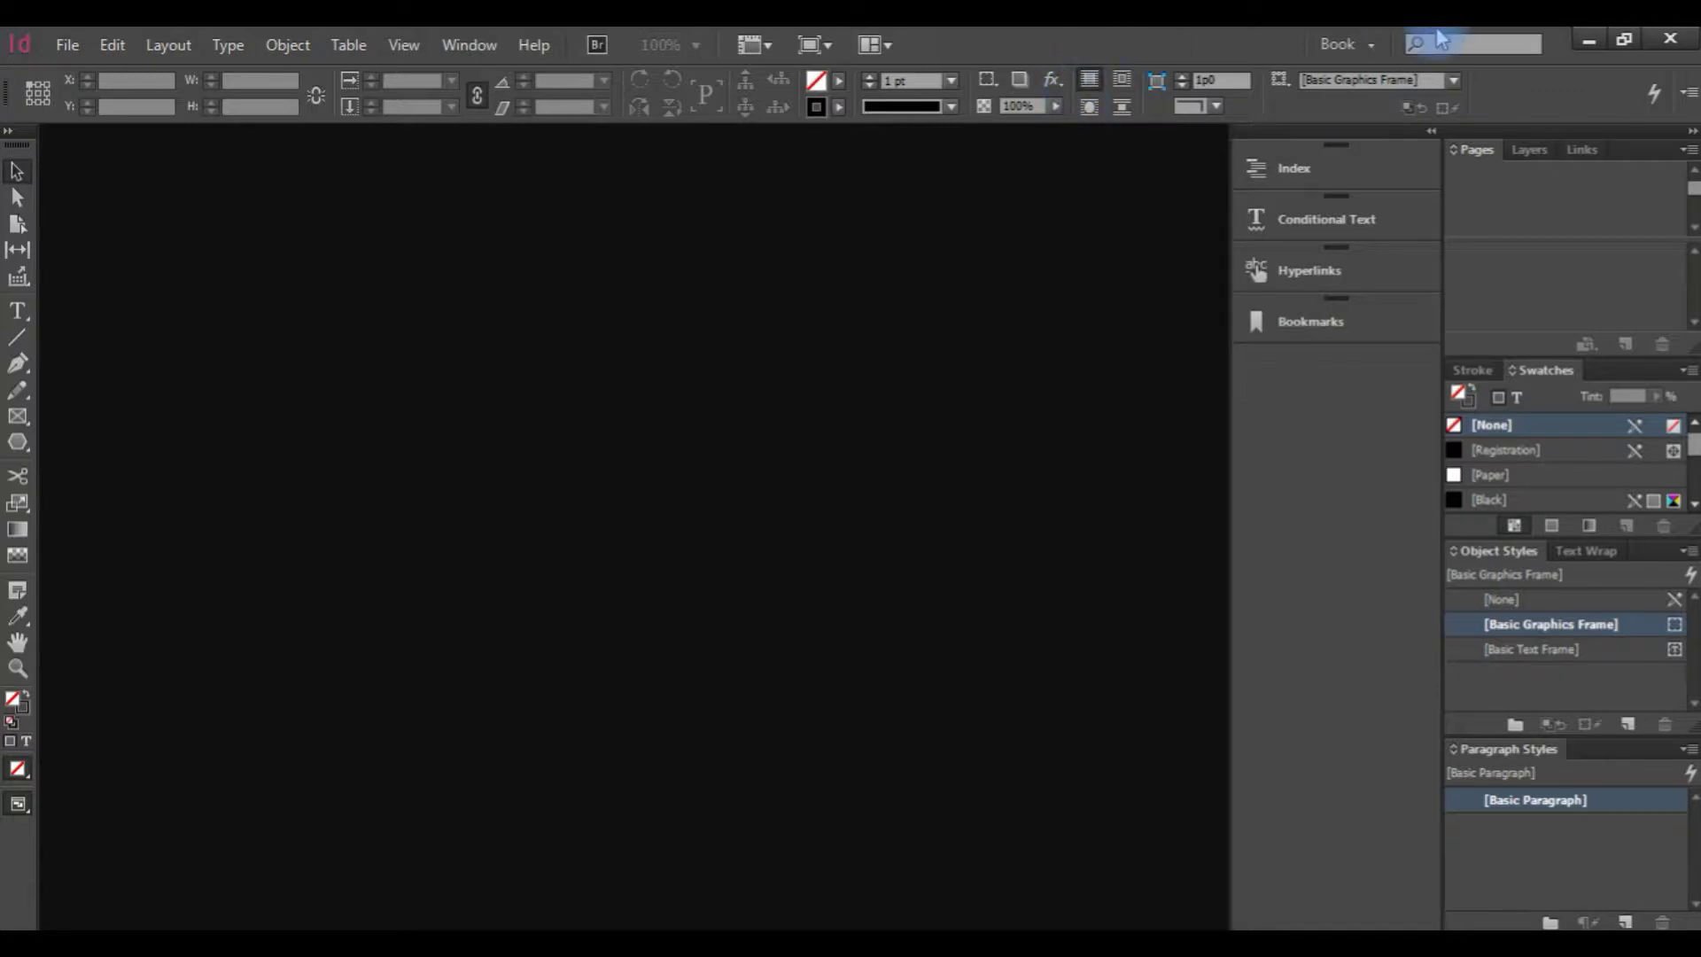
pyautogui.click(1373, 43)
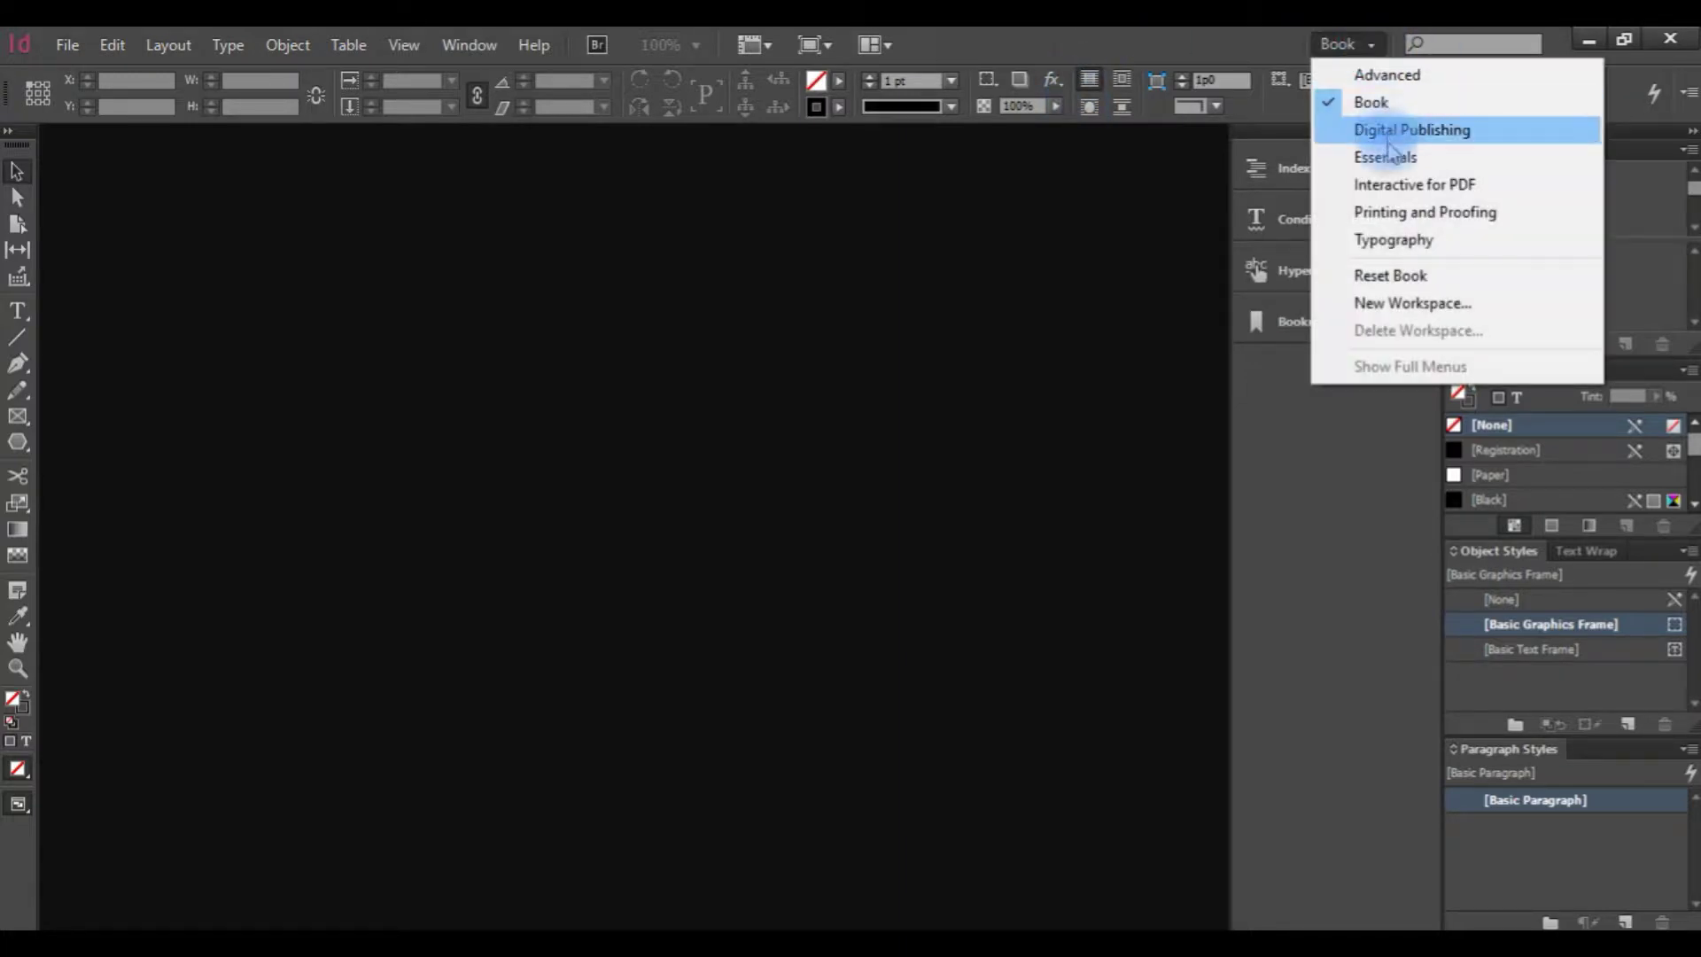
pyautogui.click(1402, 186)
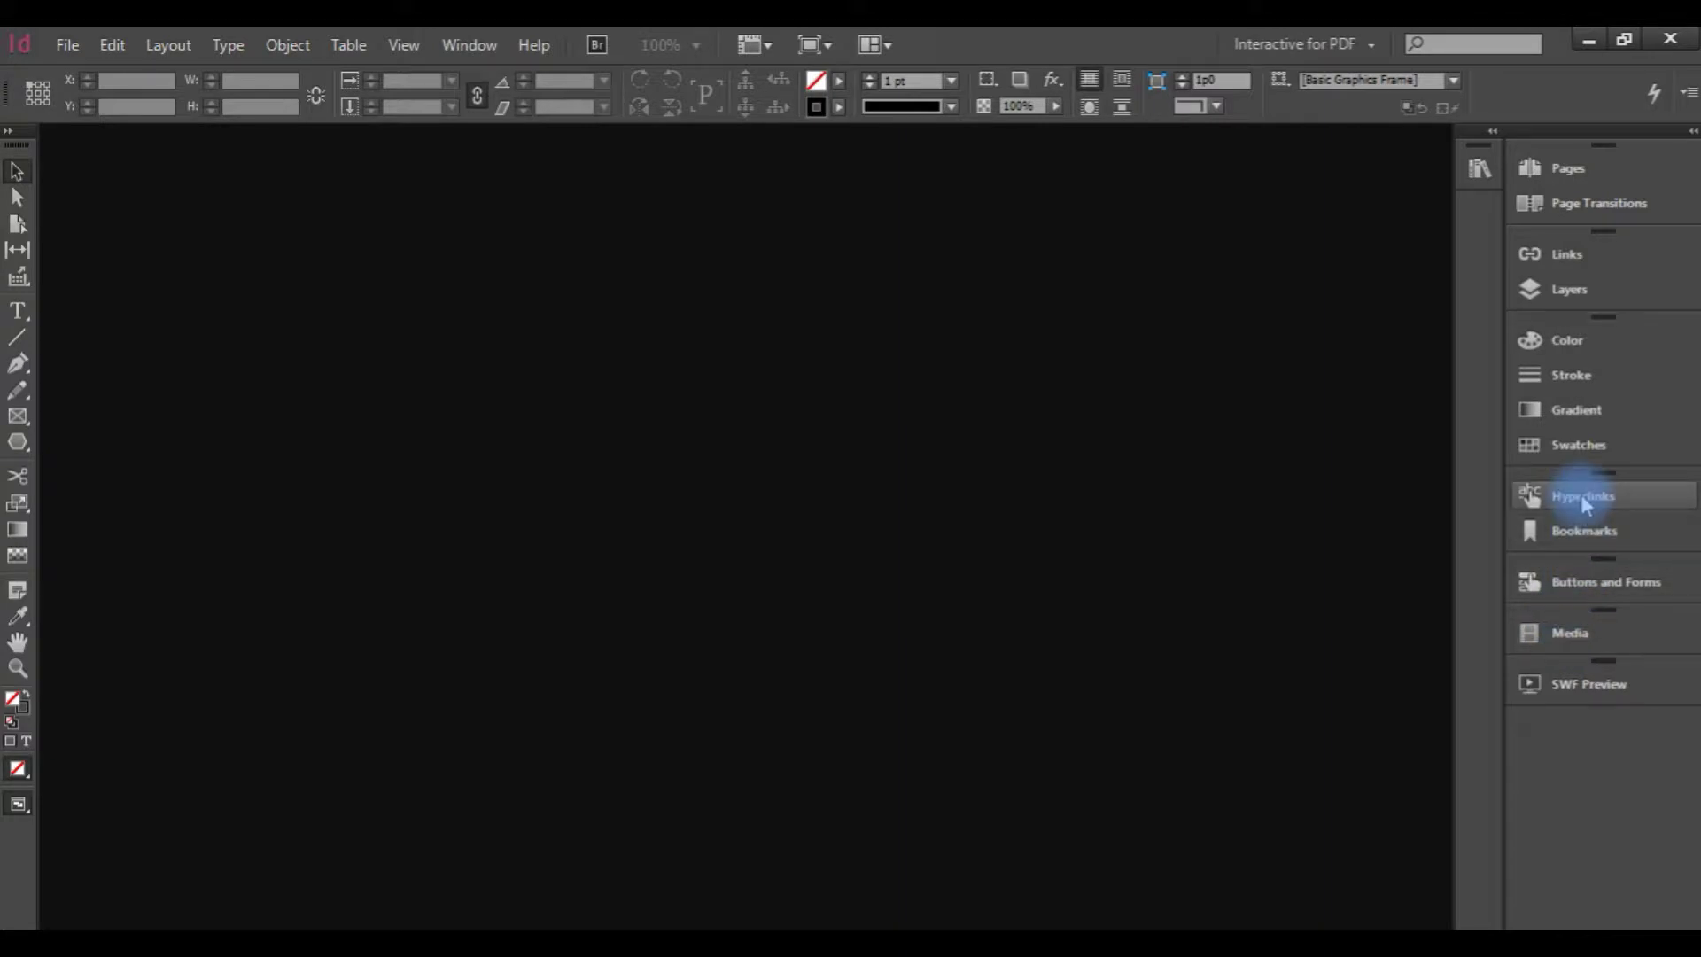
pyautogui.click(1340, 46)
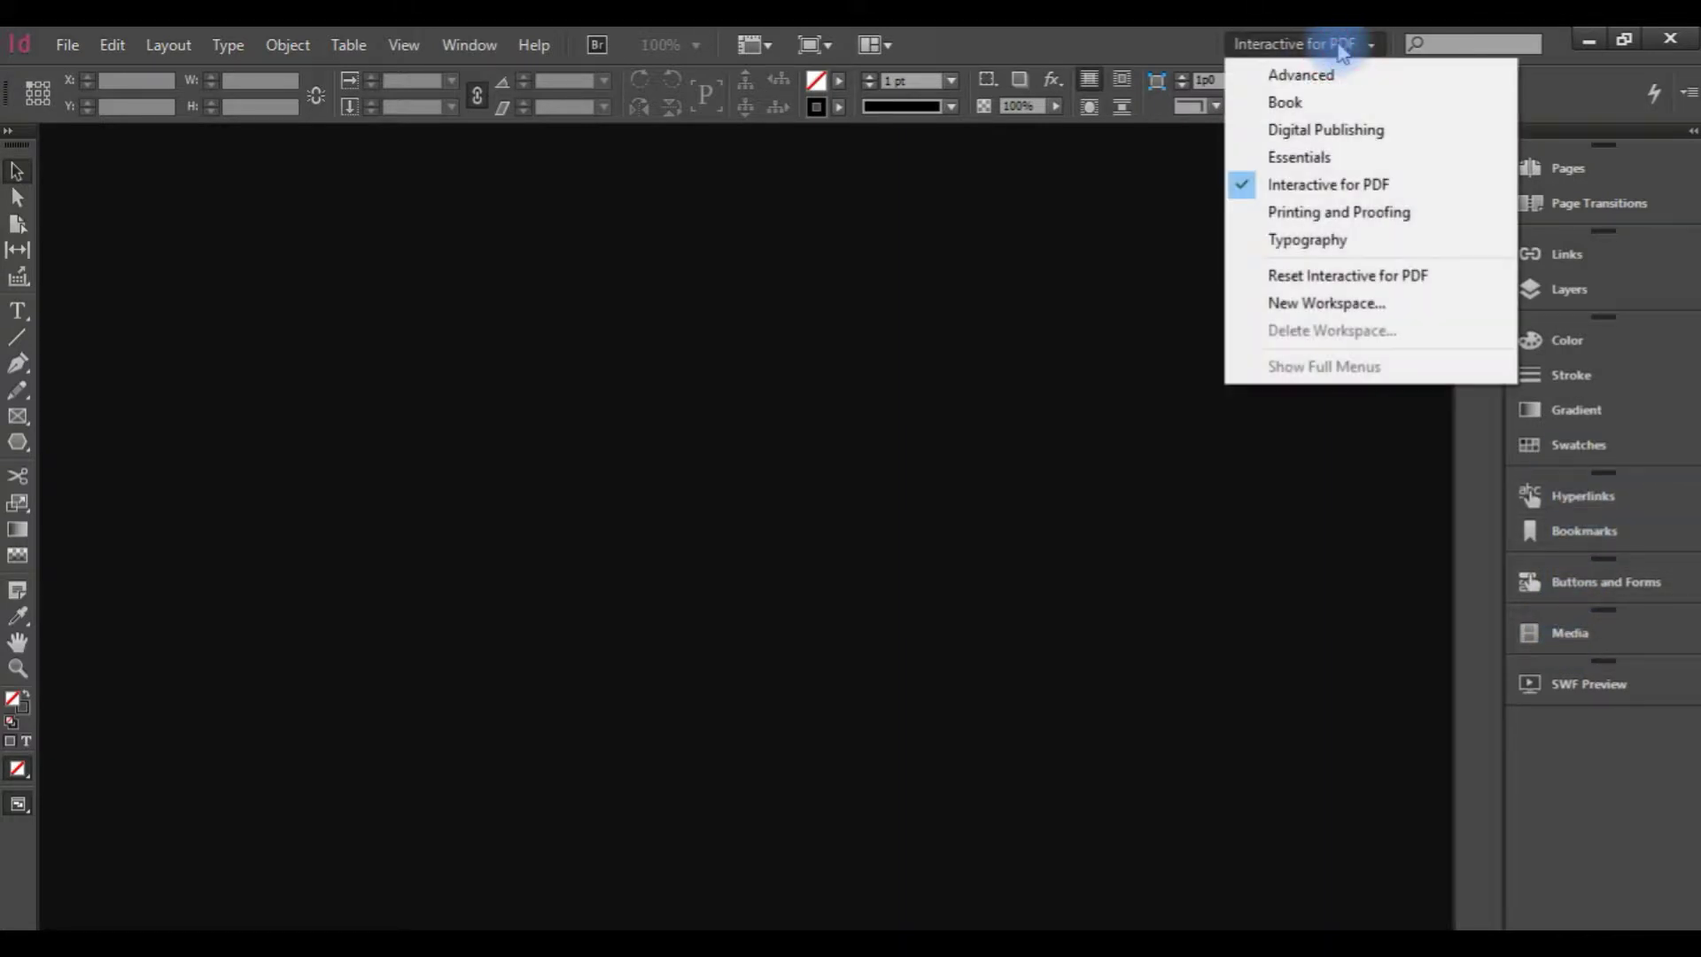
pyautogui.click(1353, 244)
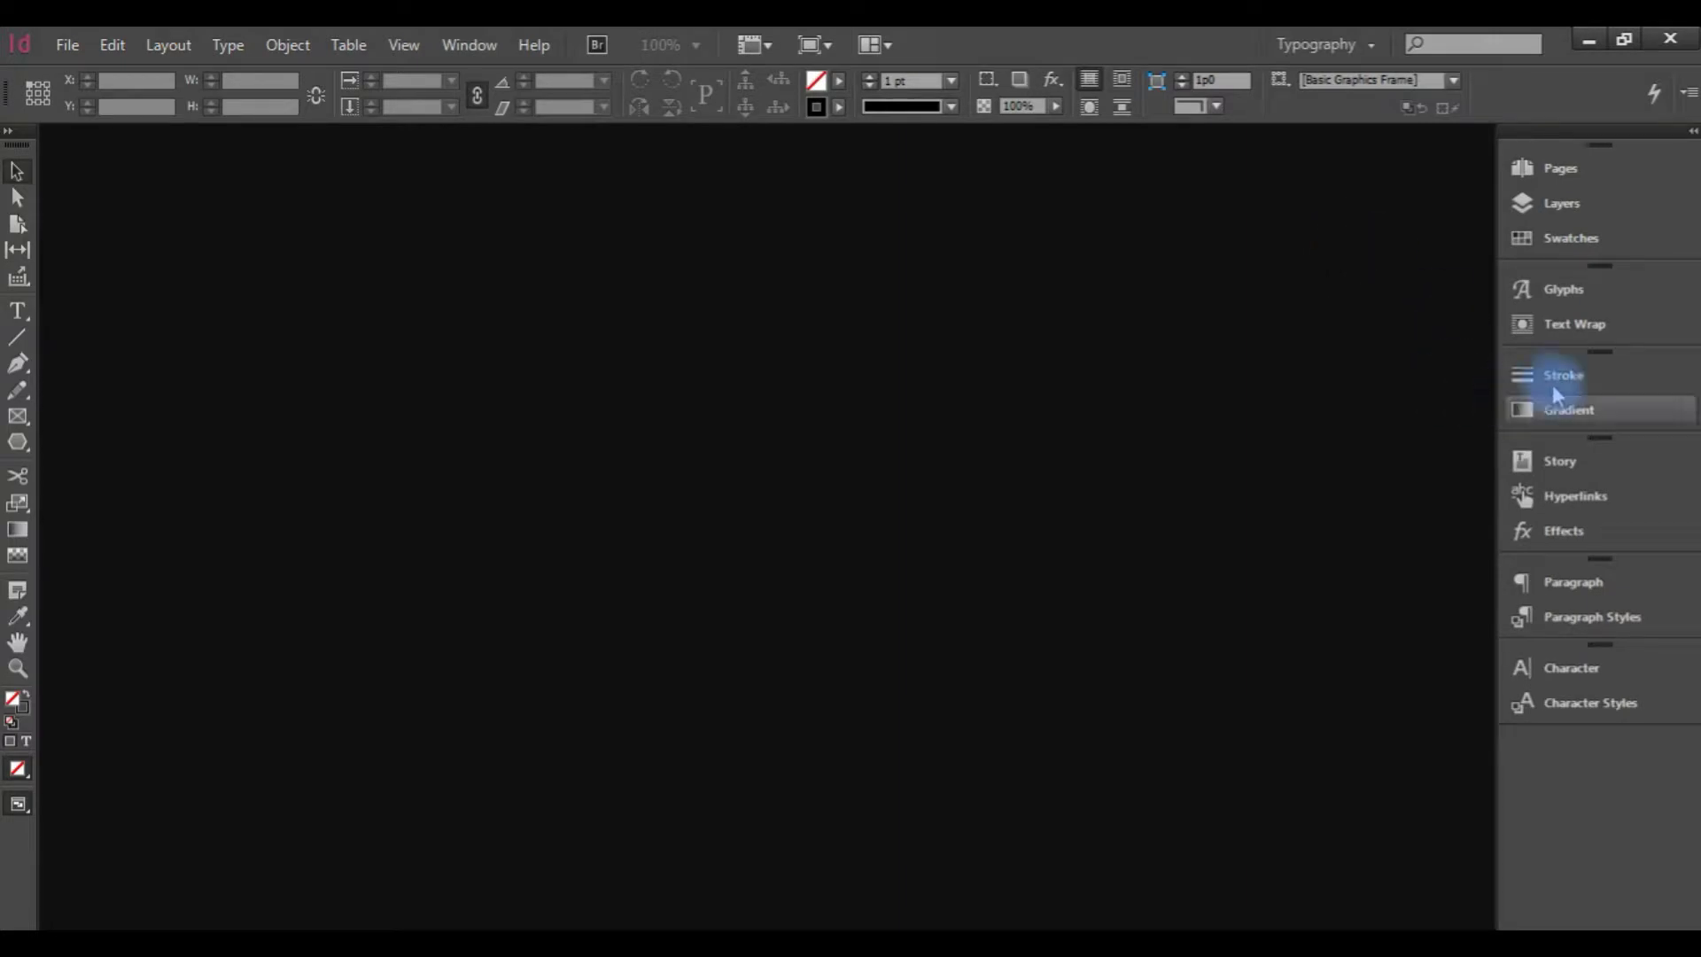
pyautogui.click(1356, 44)
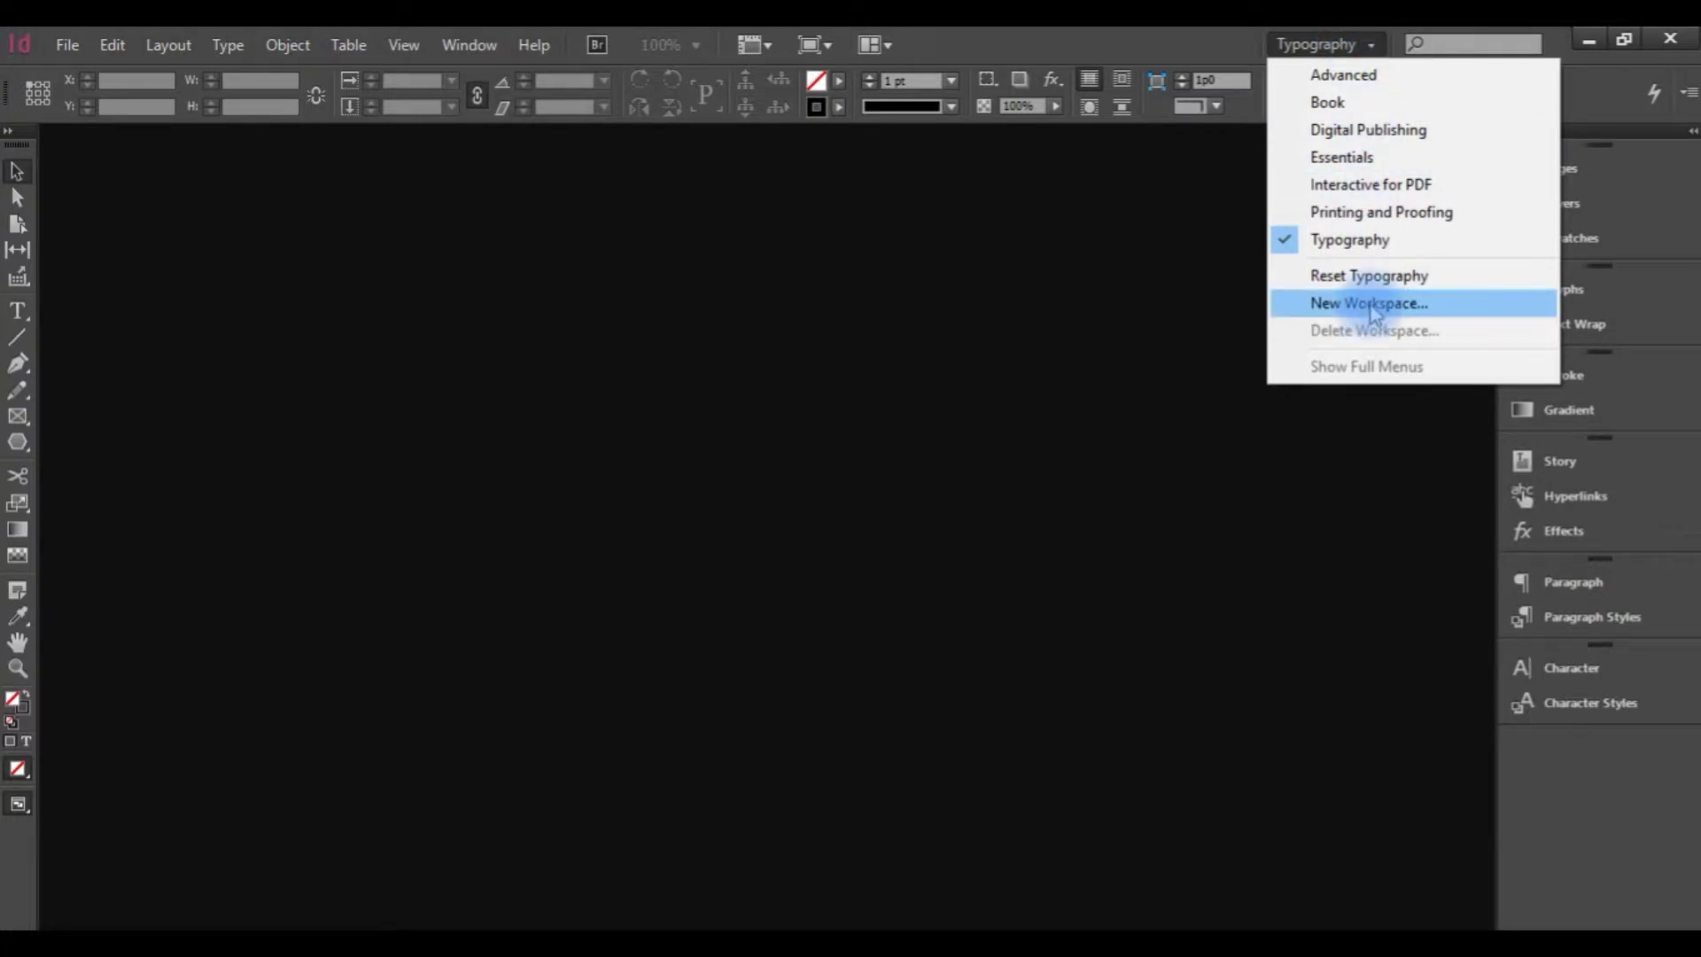
# - Detach the Stroke panel into its own column and show the Effects panel
pyautogui.click(1616, 372)
pyautogui.moveTo(1616, 372)
pyautogui.mouseDown()
pyautogui.moveTo(1188, 368)
pyautogui.moveTo(536, 325)
pyautogui.moveTo(15, 178)
pyautogui.moveTo(38, 159)
pyautogui.mouseUp()
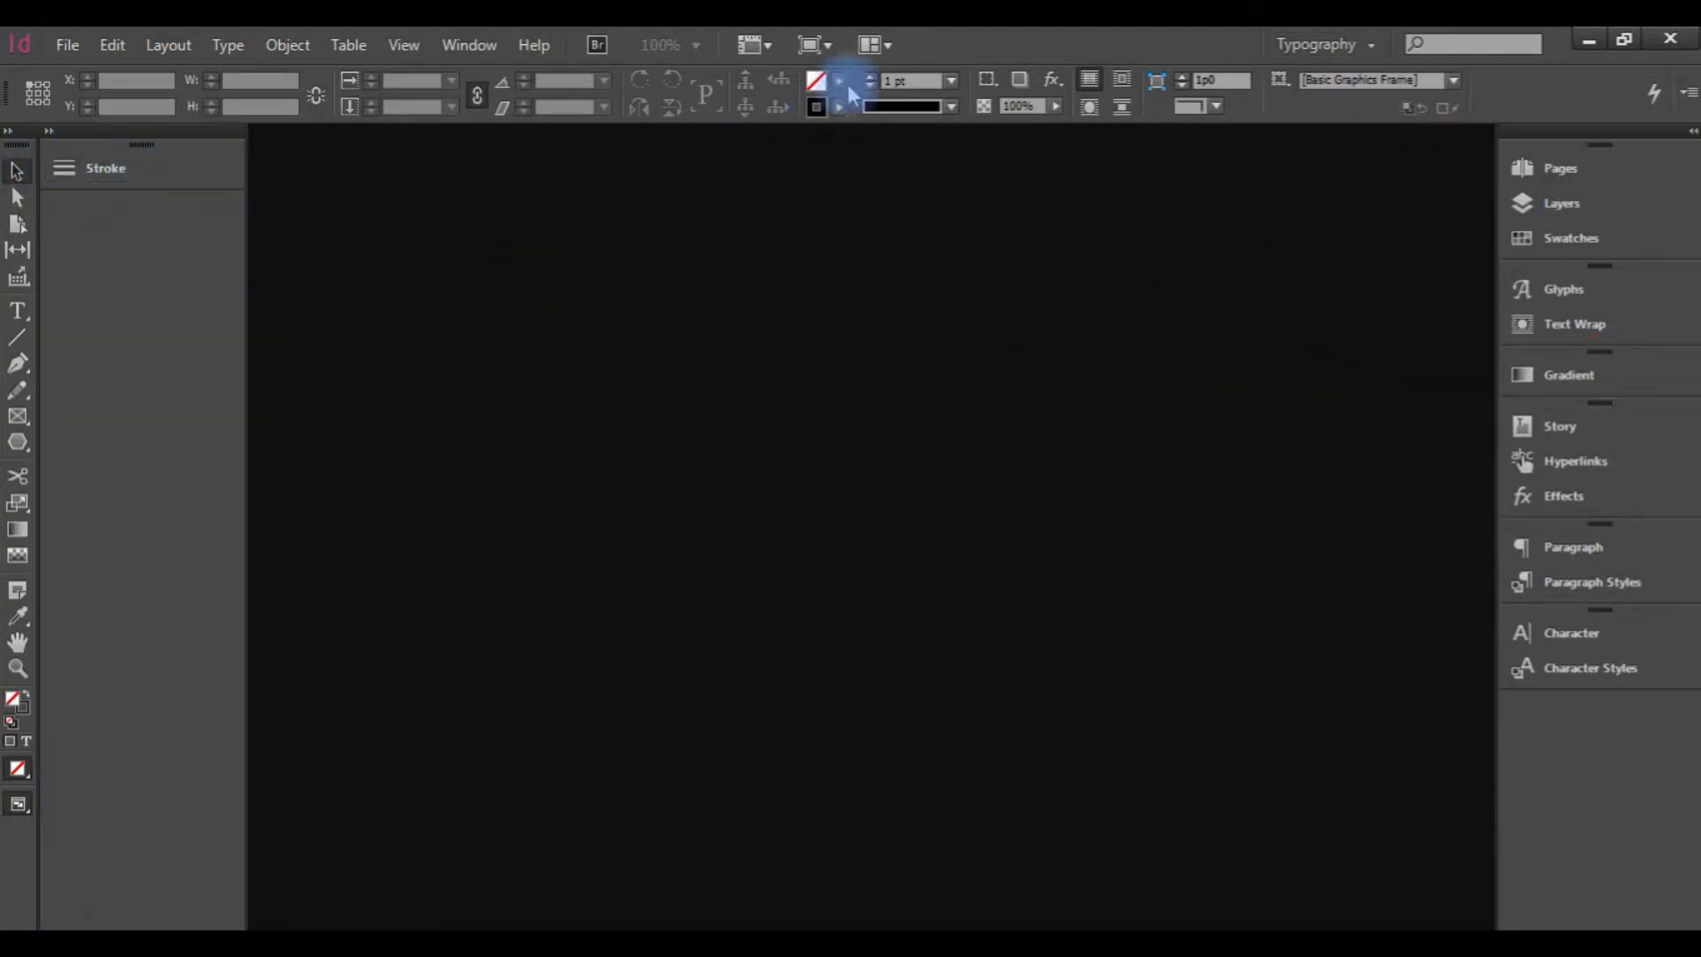
pyautogui.click(469, 44)
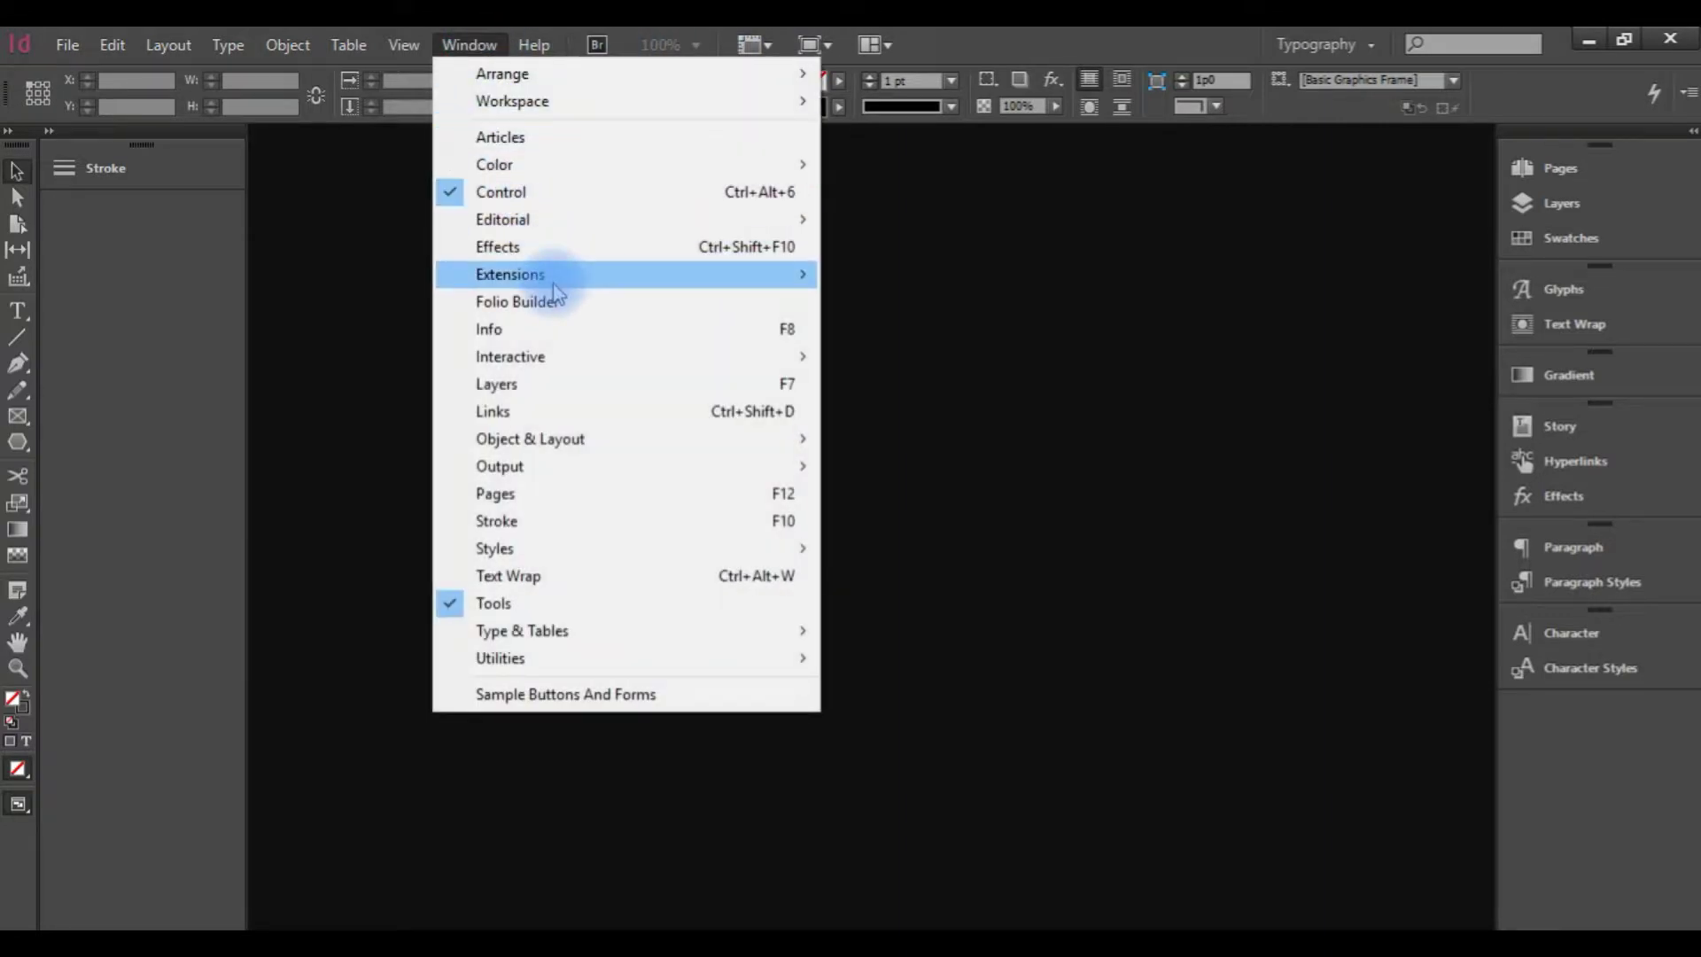
pyautogui.click(587, 248)
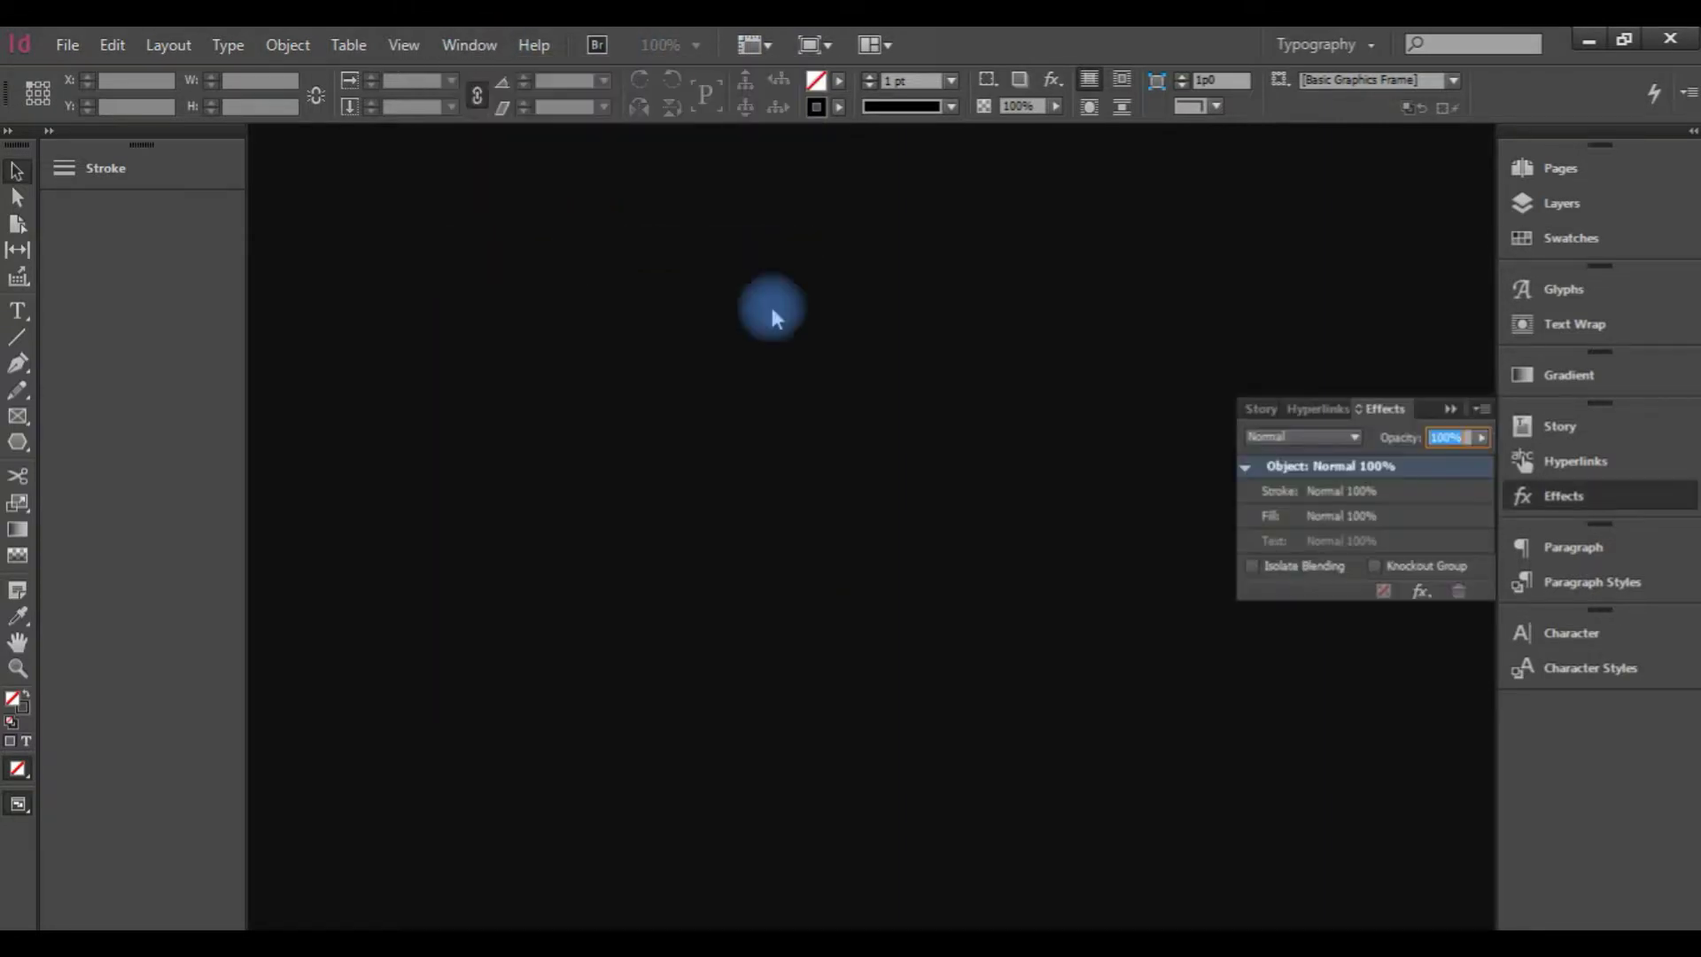
# - Dock Effects beside Stroke and expand both panel docks to full size
pyautogui.moveTo(1384, 406)
pyautogui.mouseDown()
pyautogui.moveTo(151, 329)
pyautogui.moveTo(73, 226)
pyautogui.moveTo(137, 220)
pyautogui.mouseUp()
pyautogui.click(132, 220)
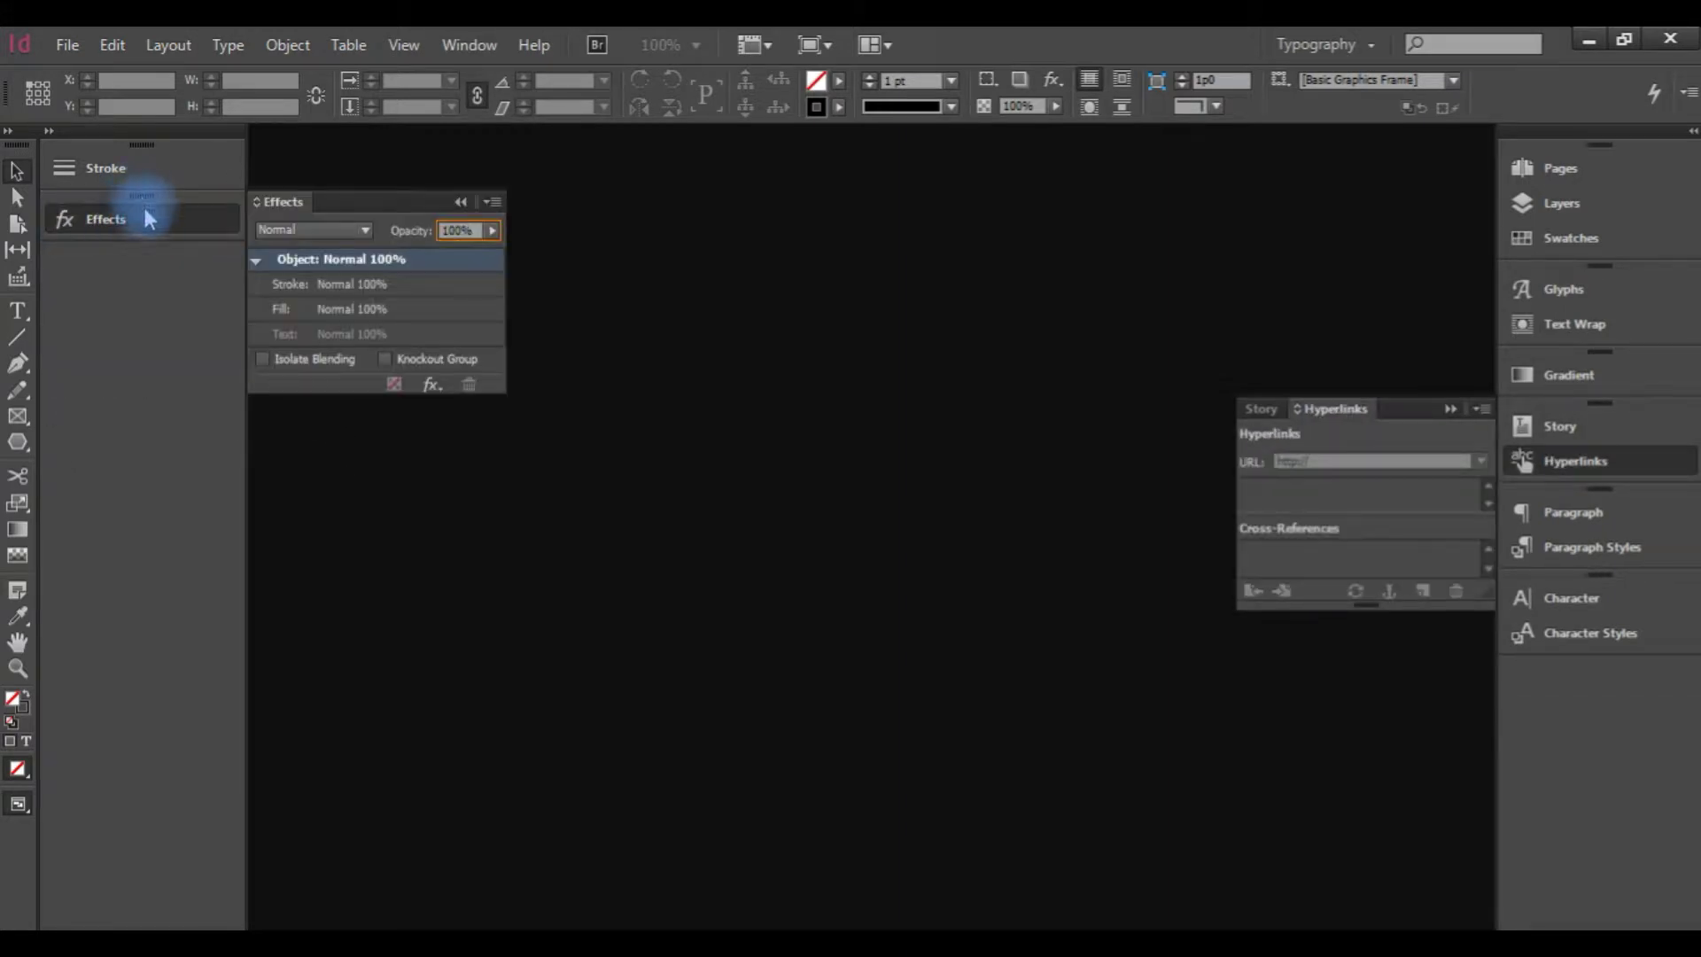
pyautogui.click(49, 131)
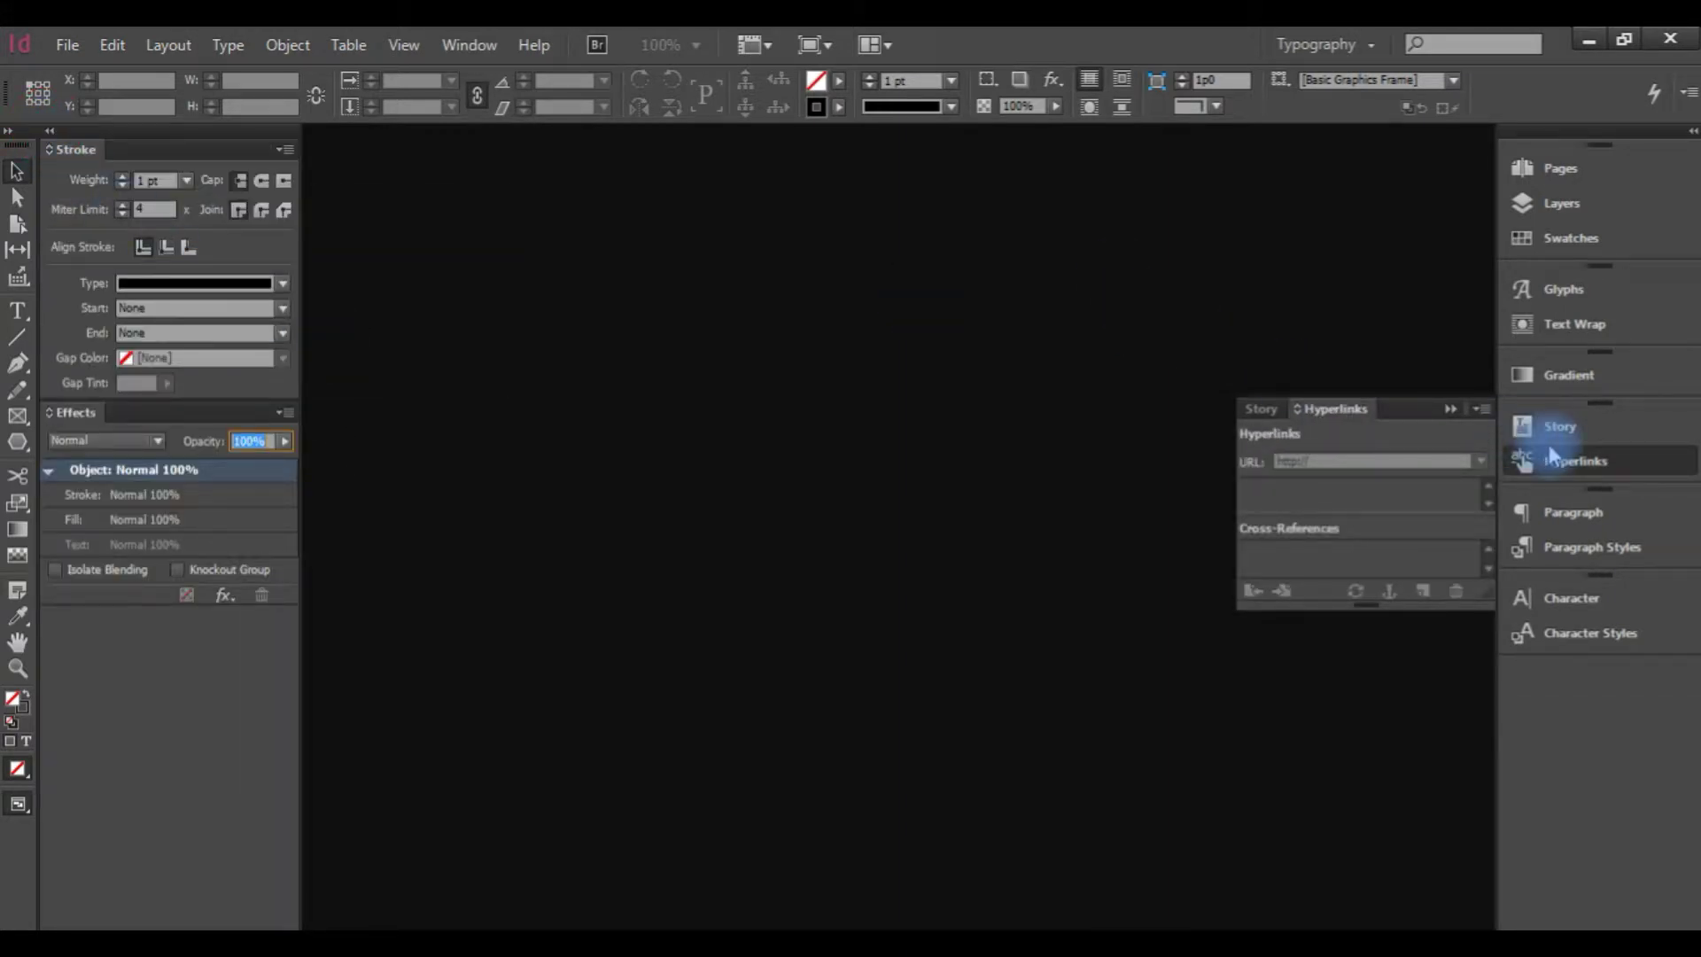
pyautogui.click(1691, 133)
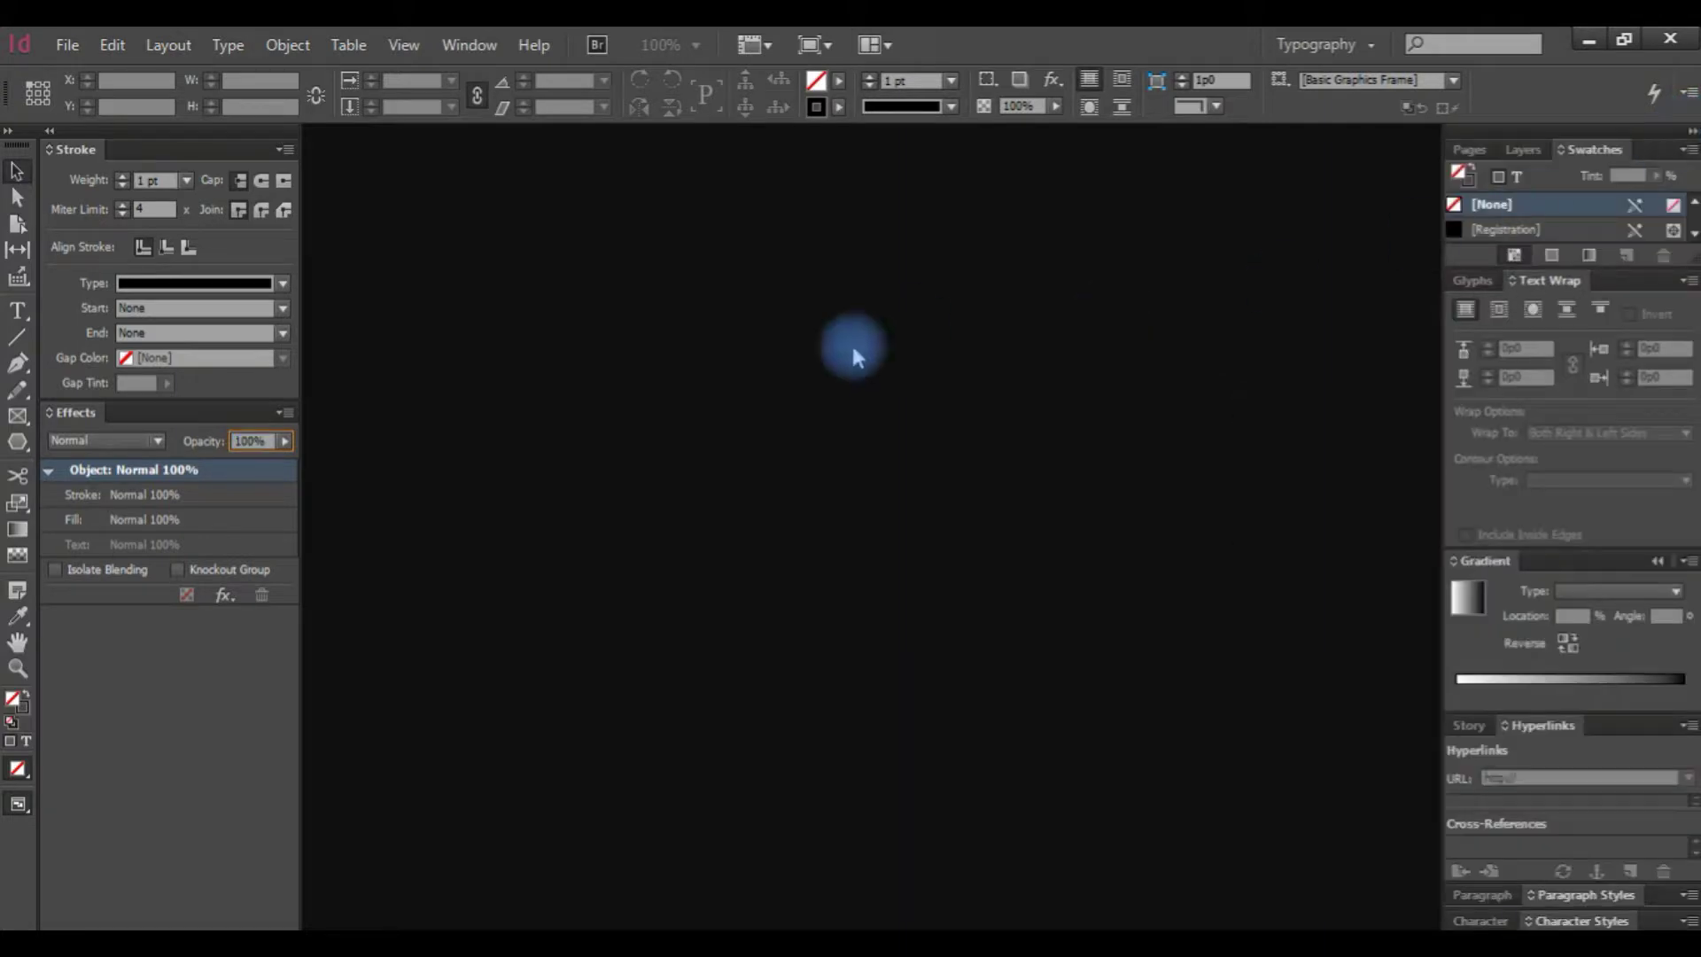
# - Save the panel layout as a new workspace named 'hawa workspace'
pyautogui.click(1360, 49)
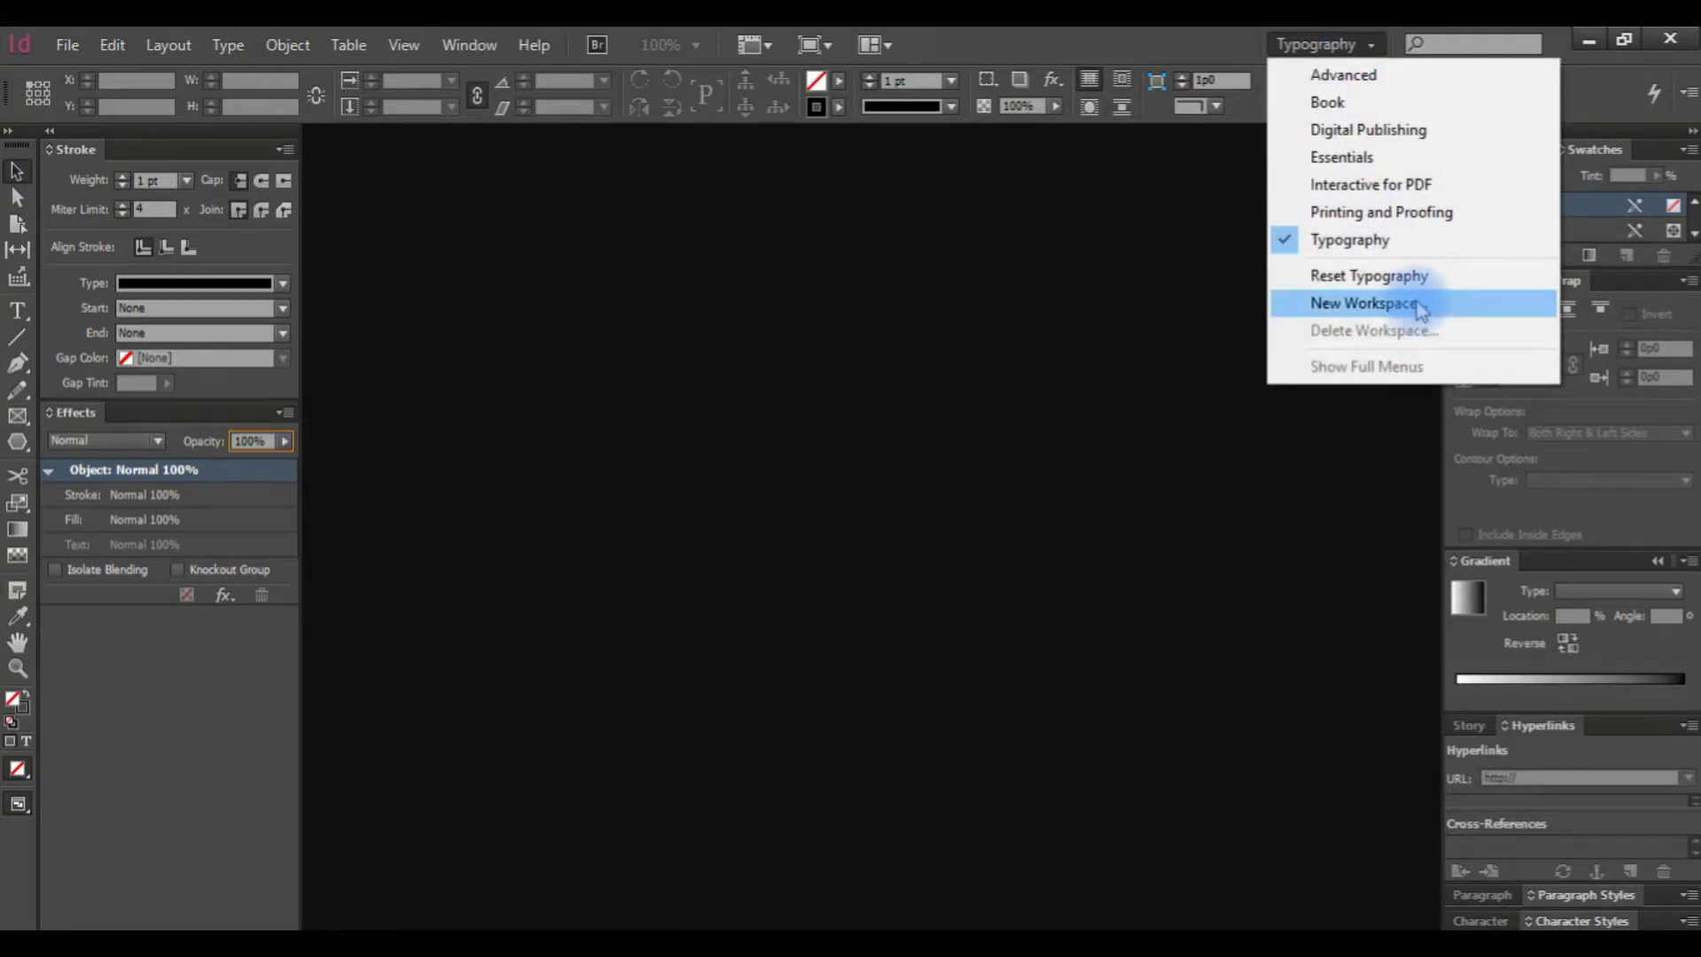
pyautogui.click(1364, 303)
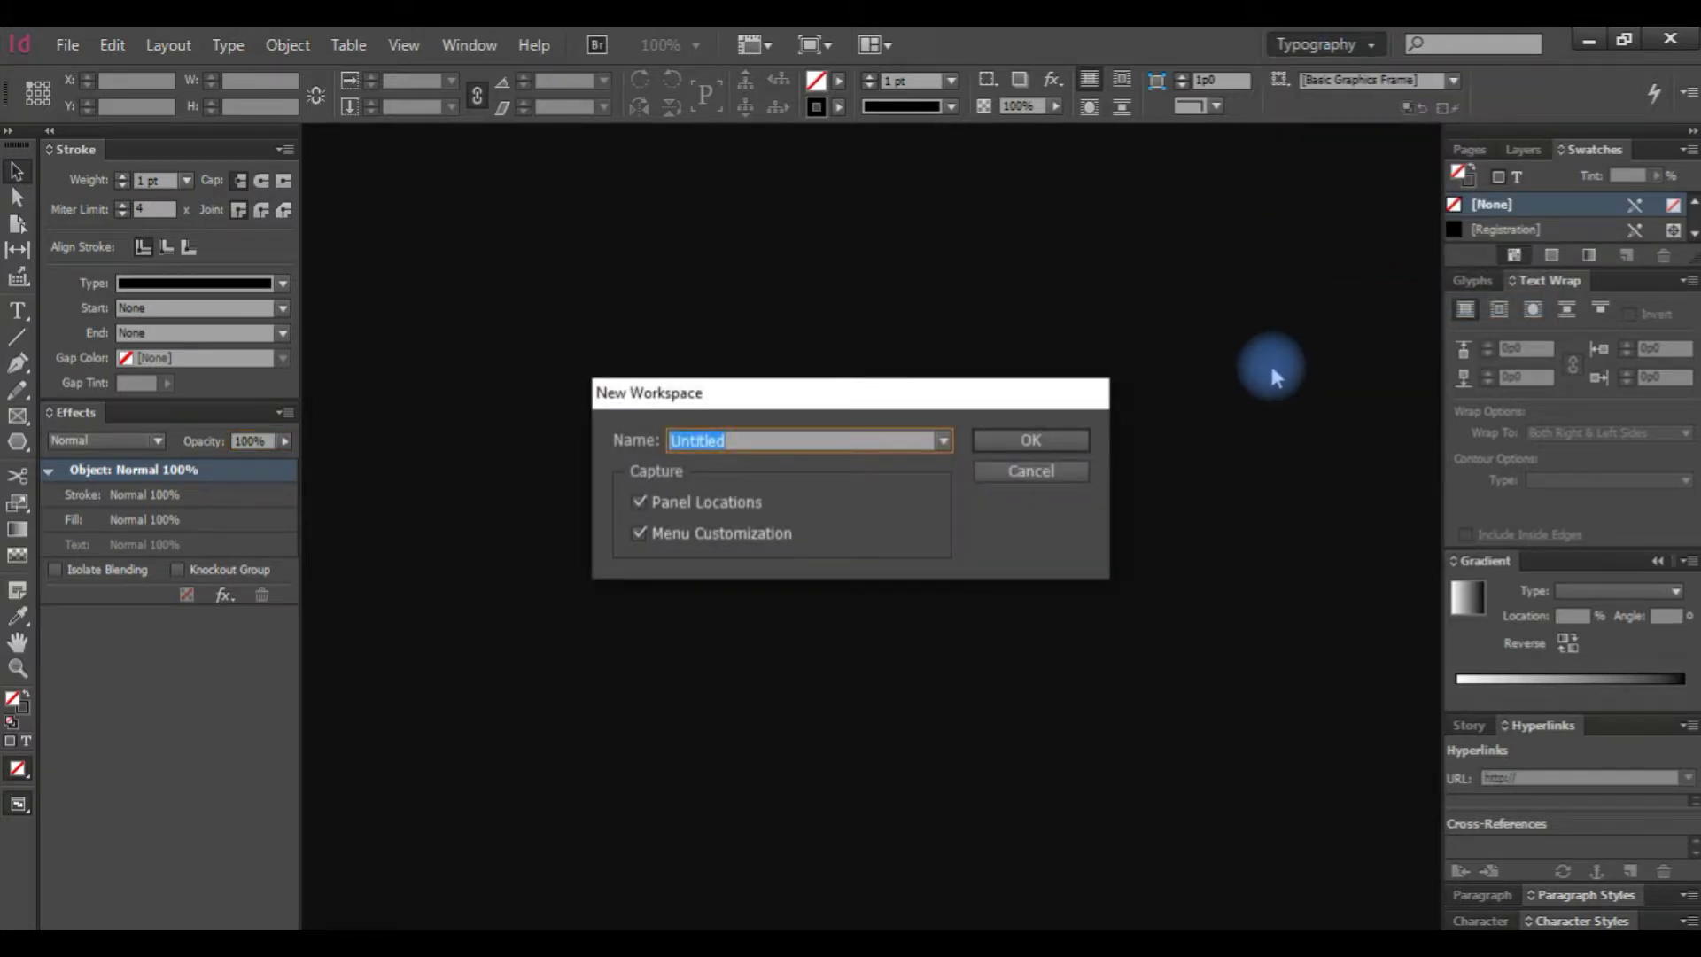
pyautogui.write('hawa')
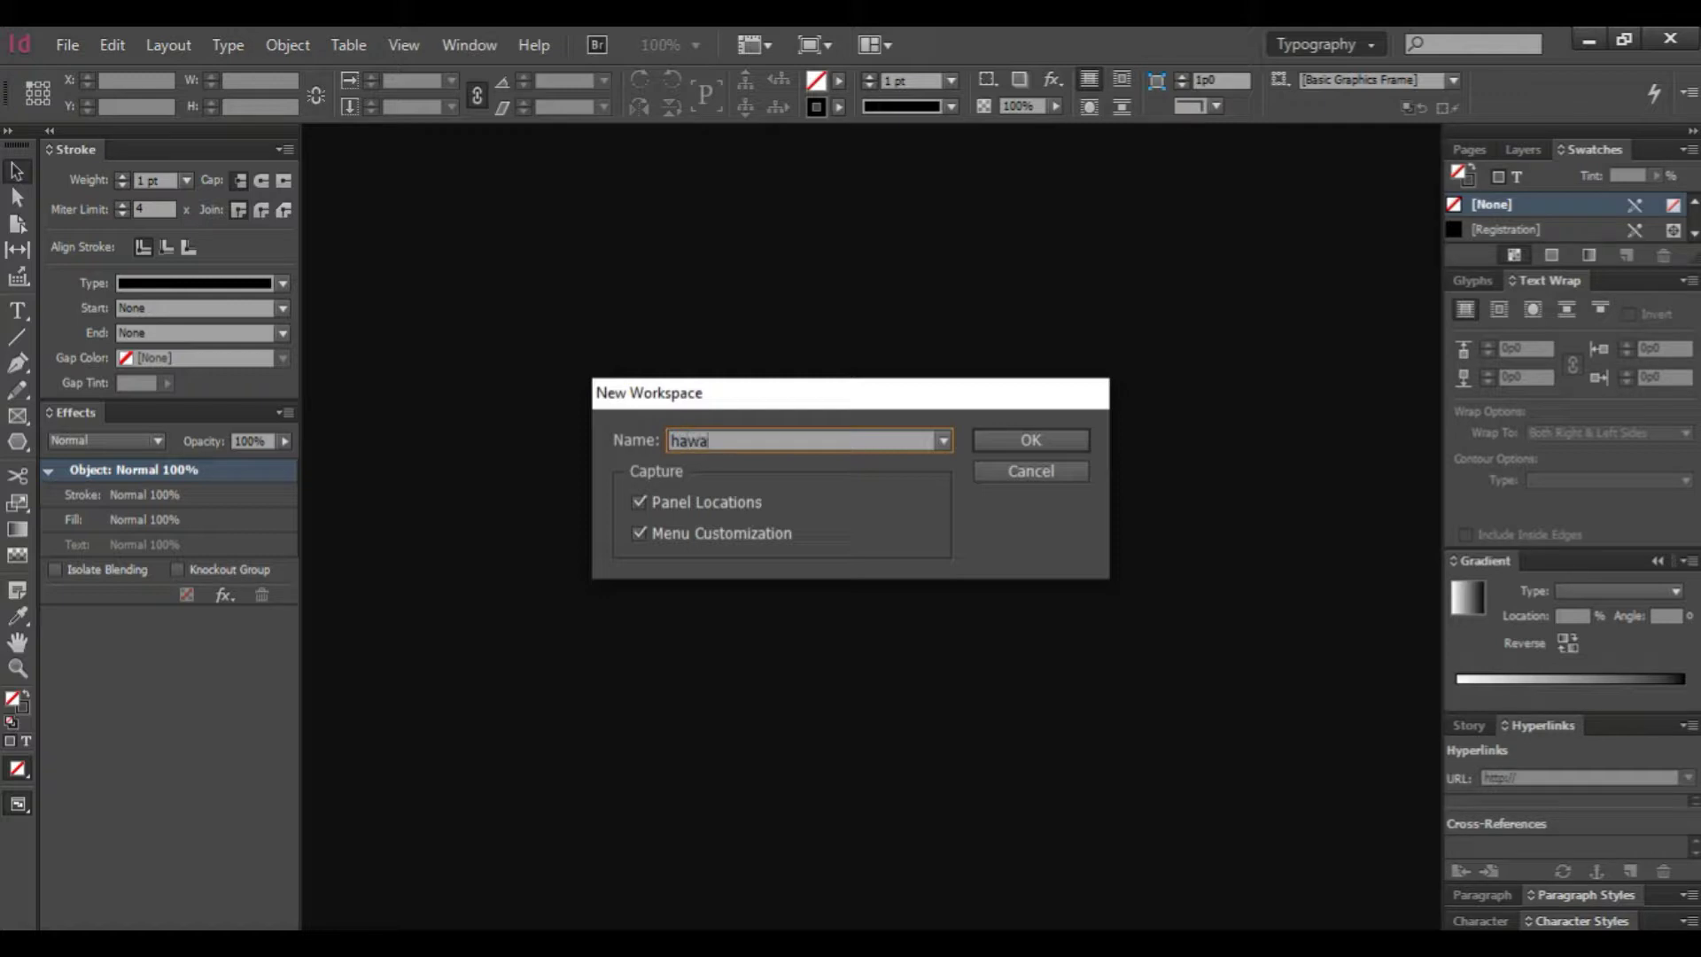
pyautogui.write(' workspace')
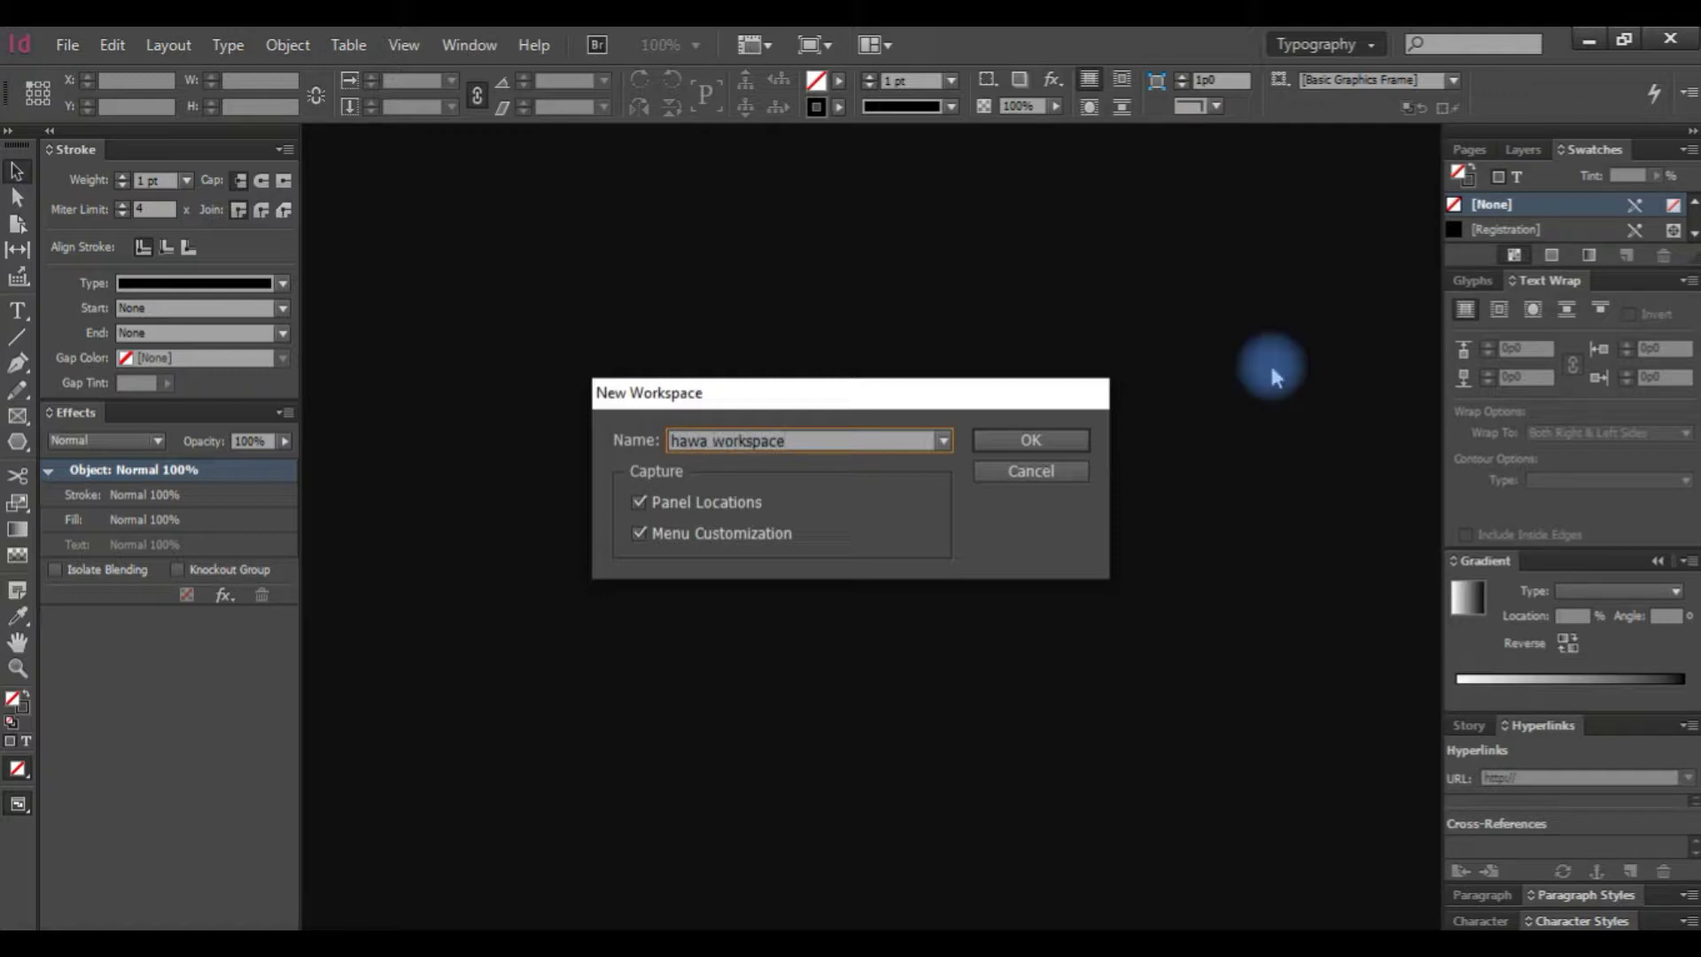
pyautogui.press('Return')
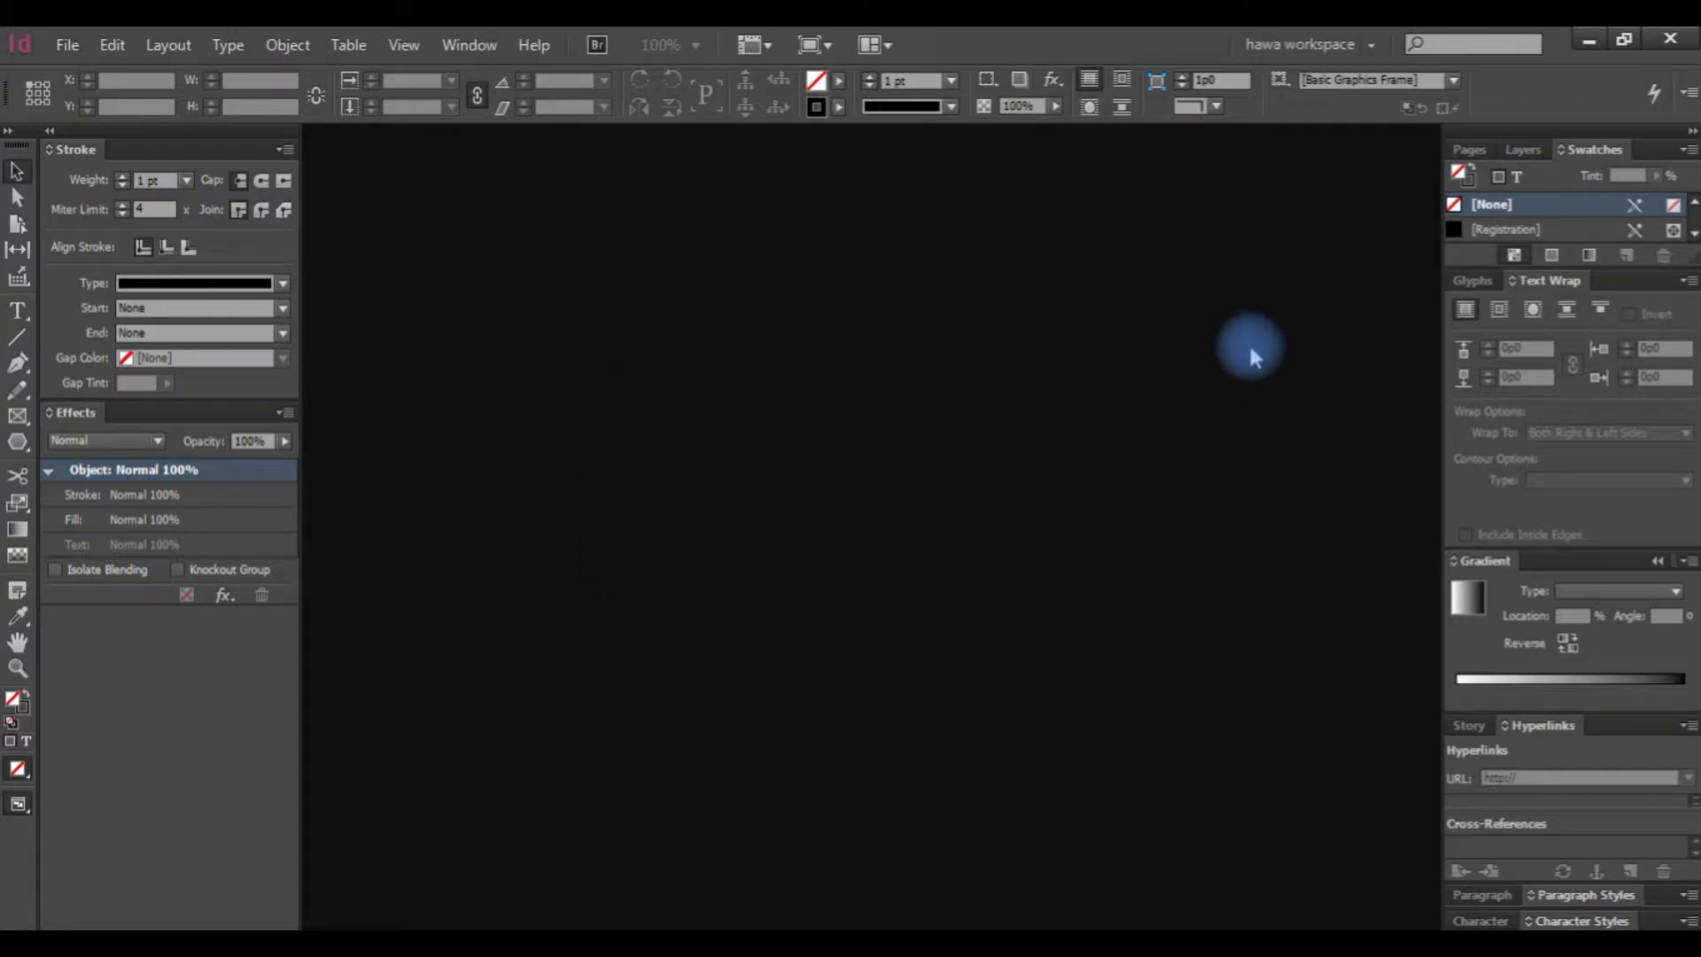
pyautogui.click(1304, 43)
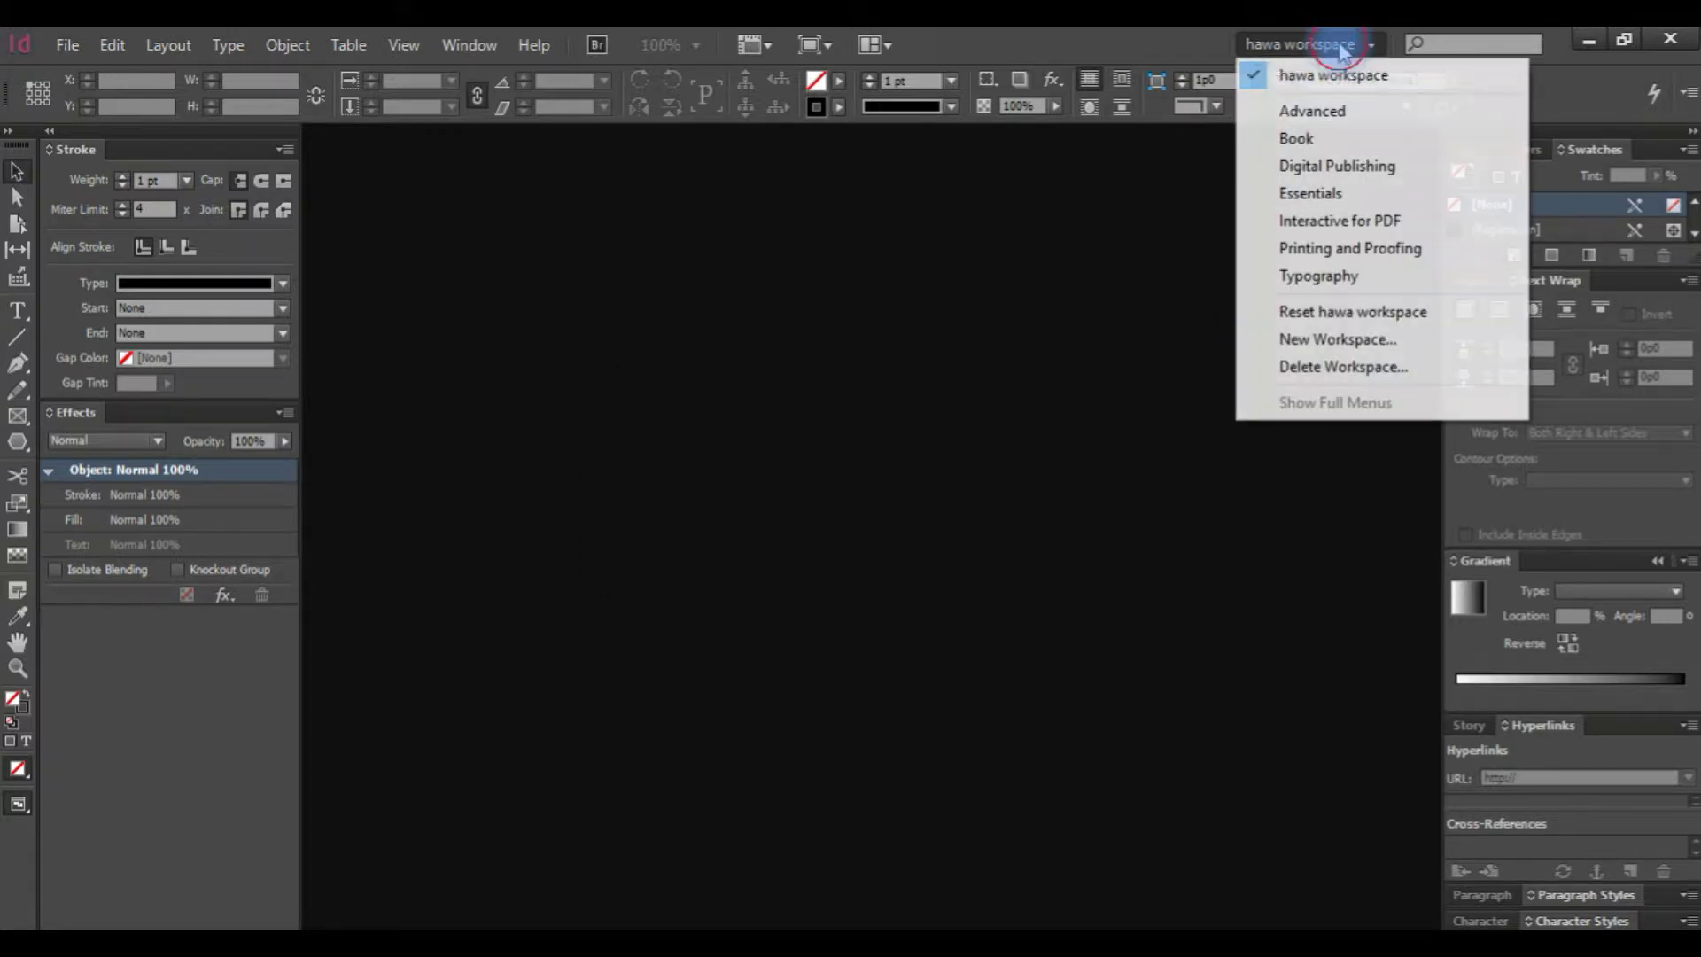
# - Switch to Essentials, then back to 'hawa workspace' to confirm its layout is restored
pyautogui.click(1375, 194)
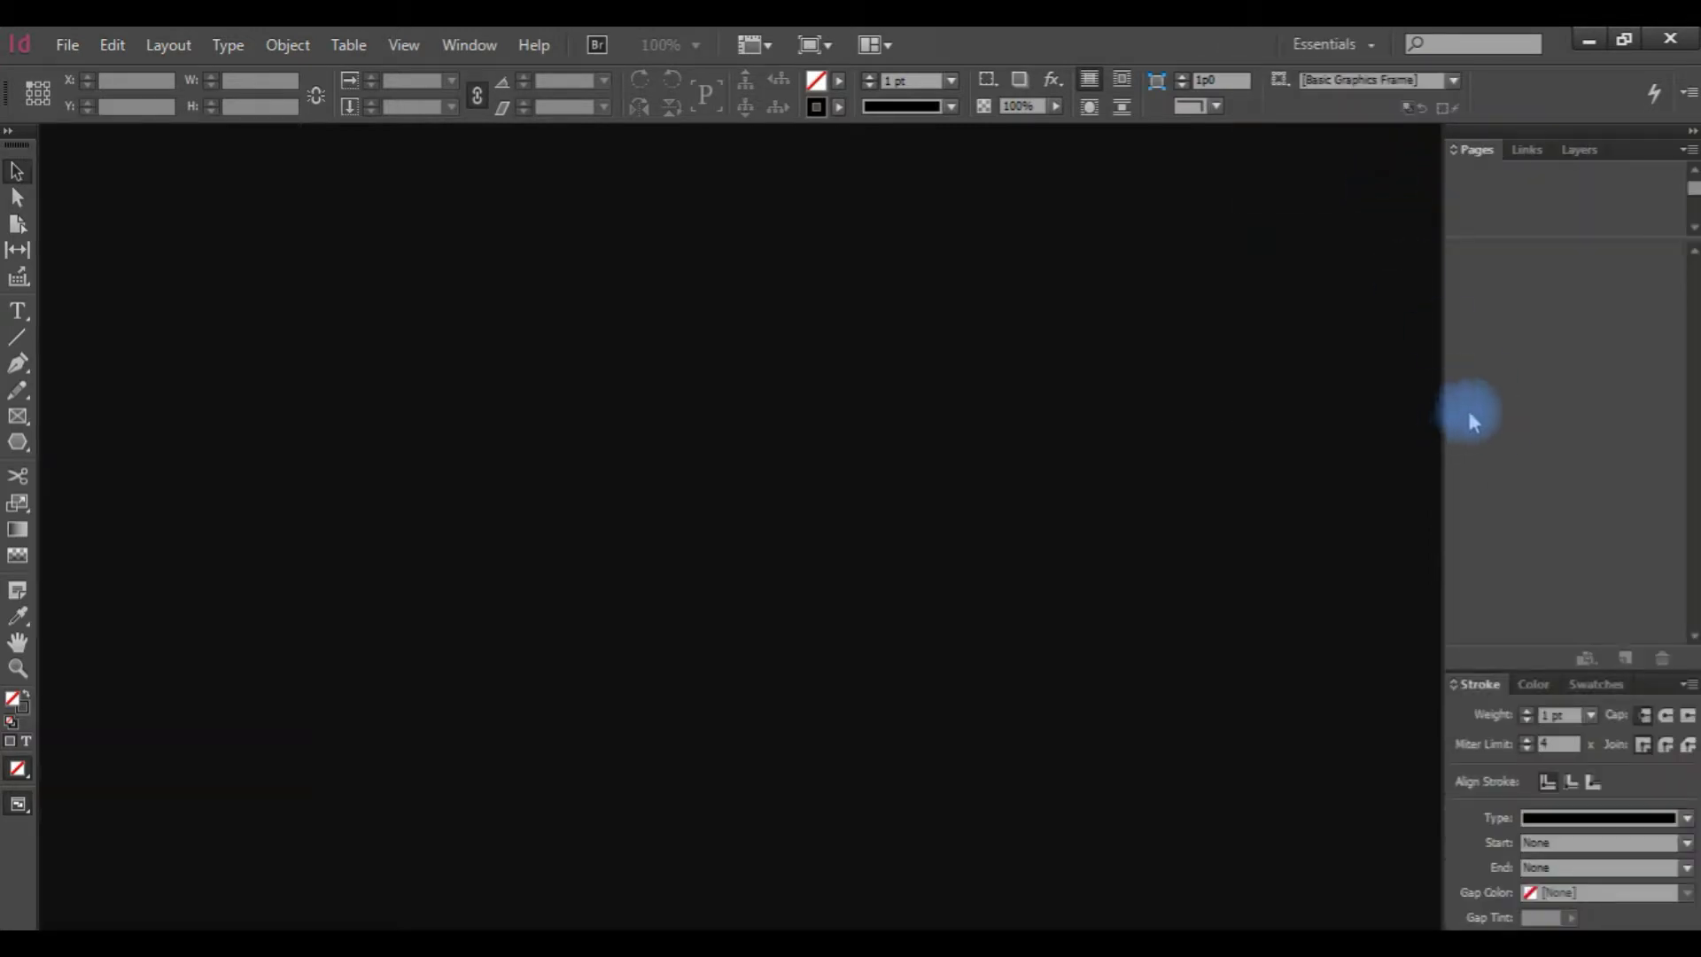
pyautogui.click(1346, 57)
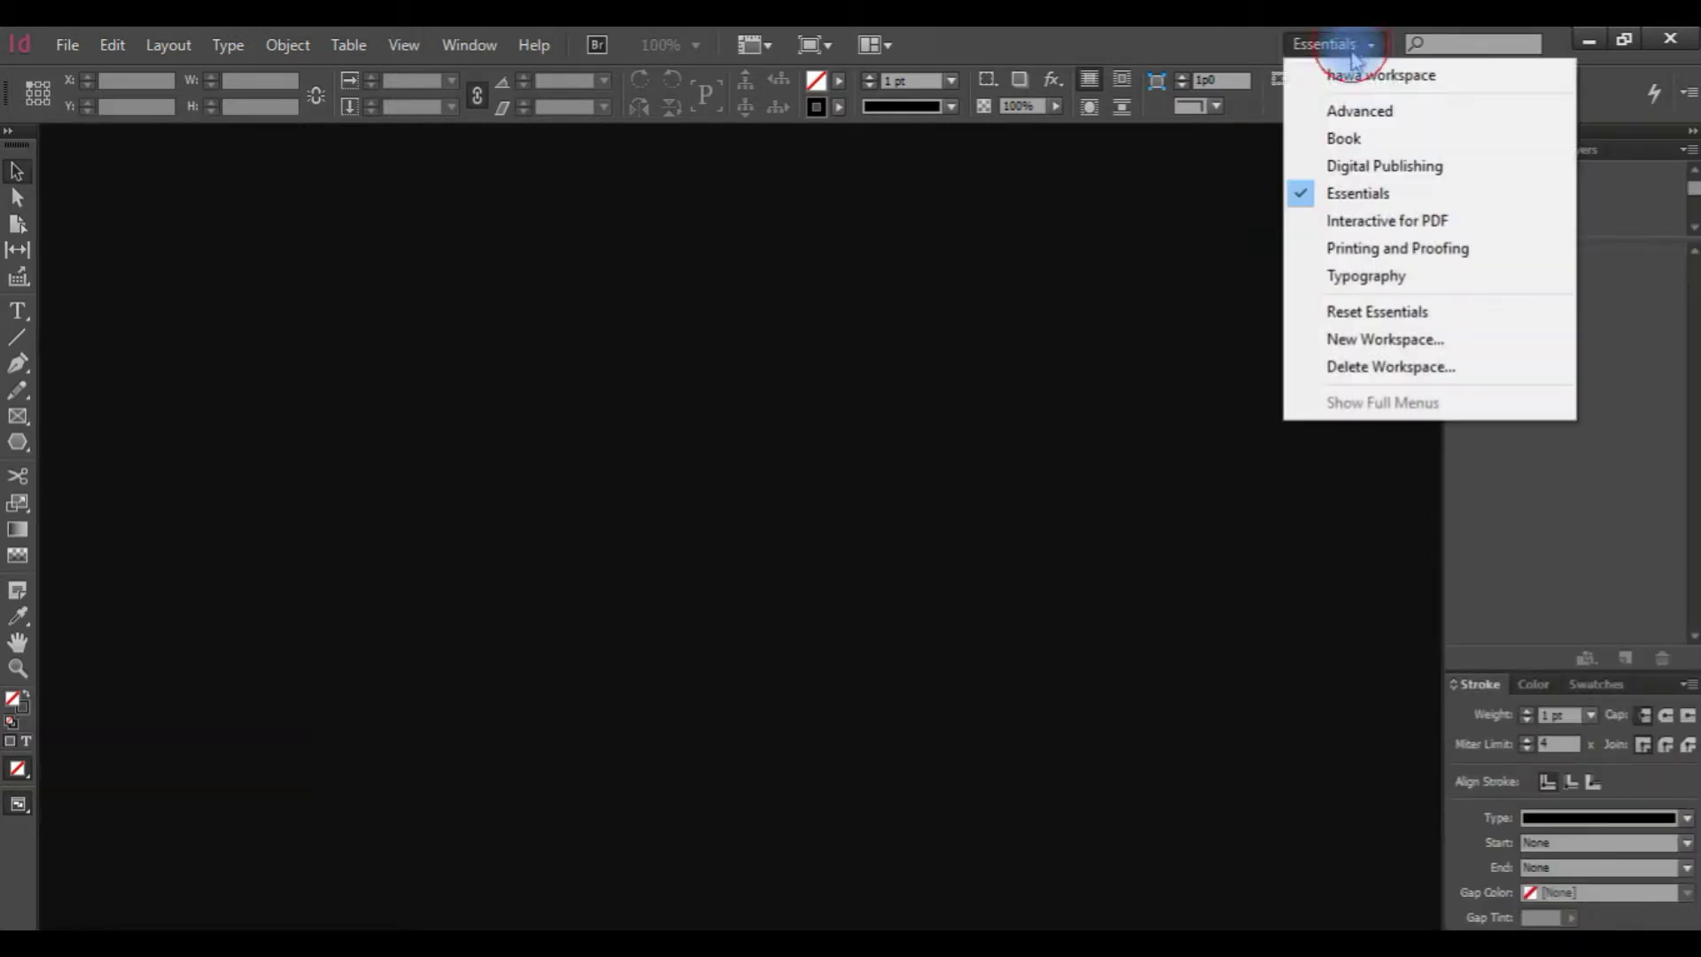
pyautogui.click(1367, 70)
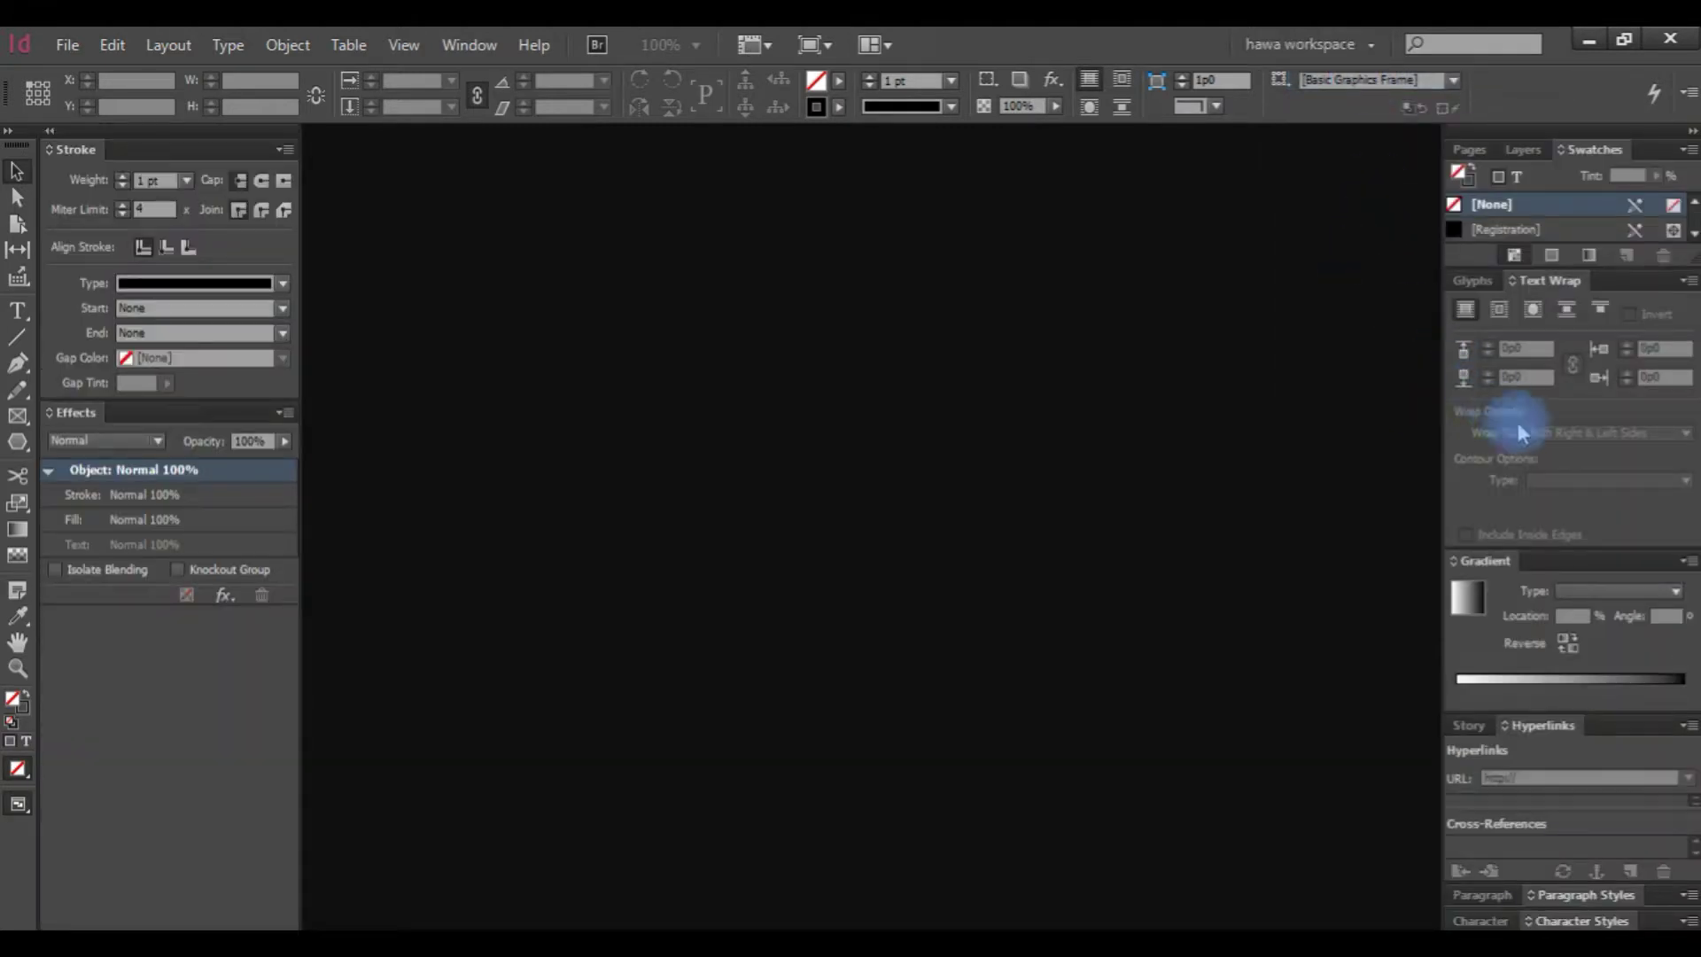
# - Switch to Book, settle on Essentials, and bring up the File > New submenu
pyautogui.click(1347, 46)
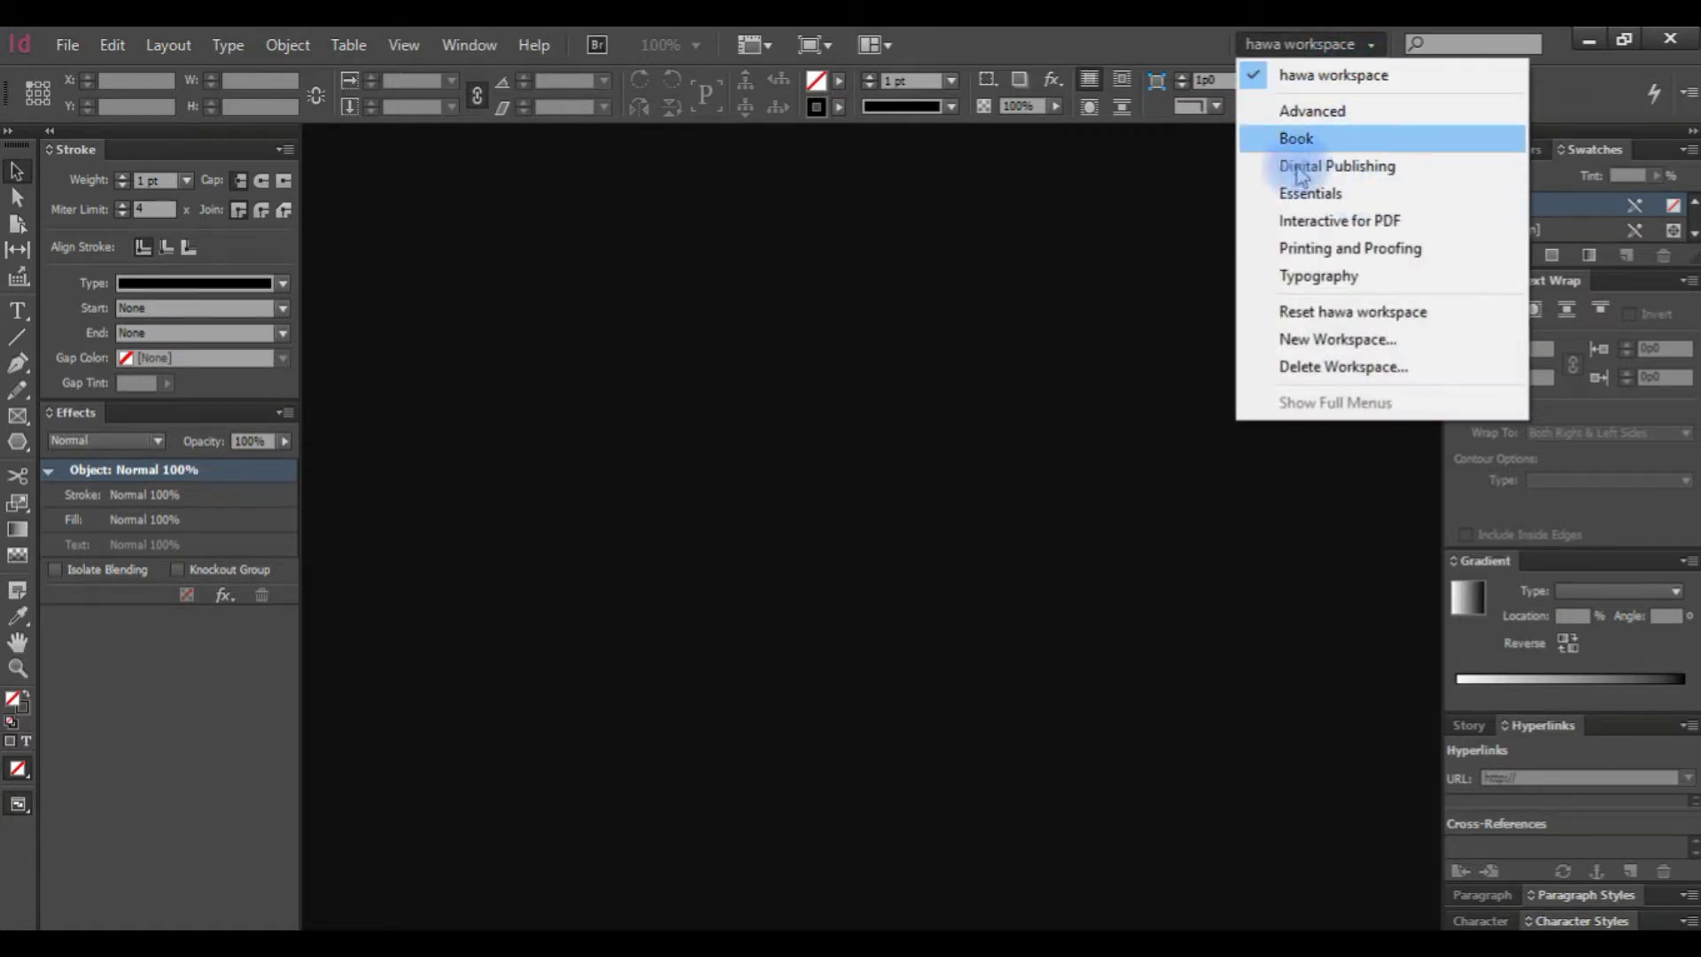
pyautogui.click(1406, 138)
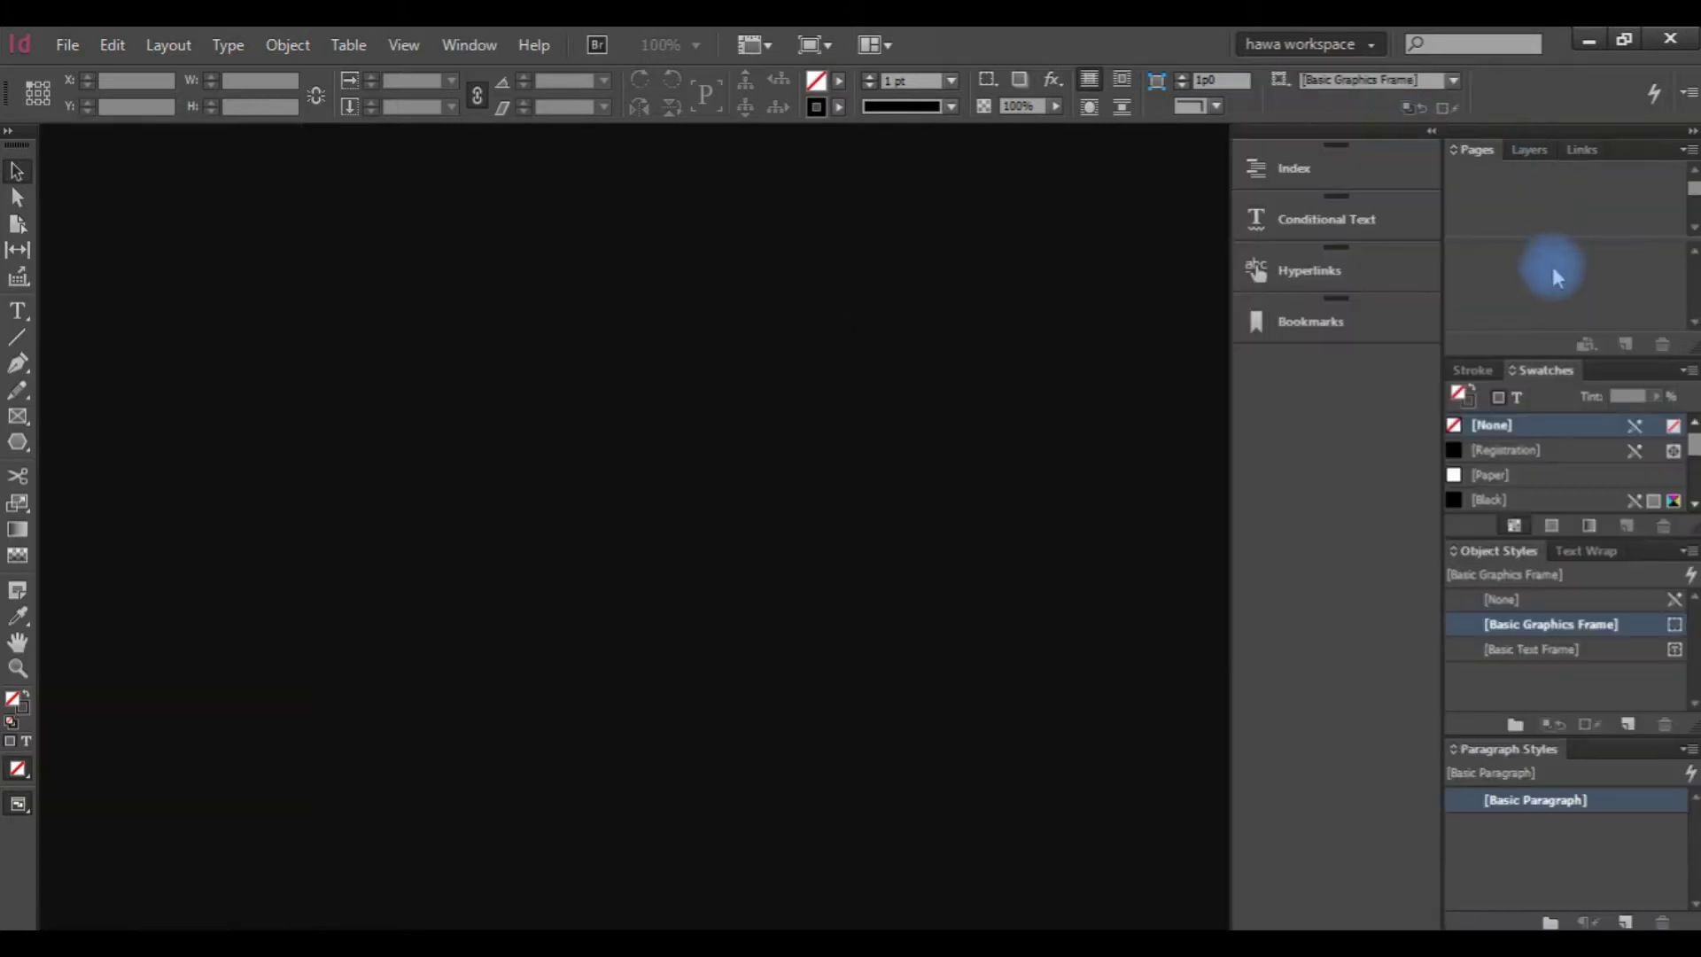
pyautogui.click(1354, 51)
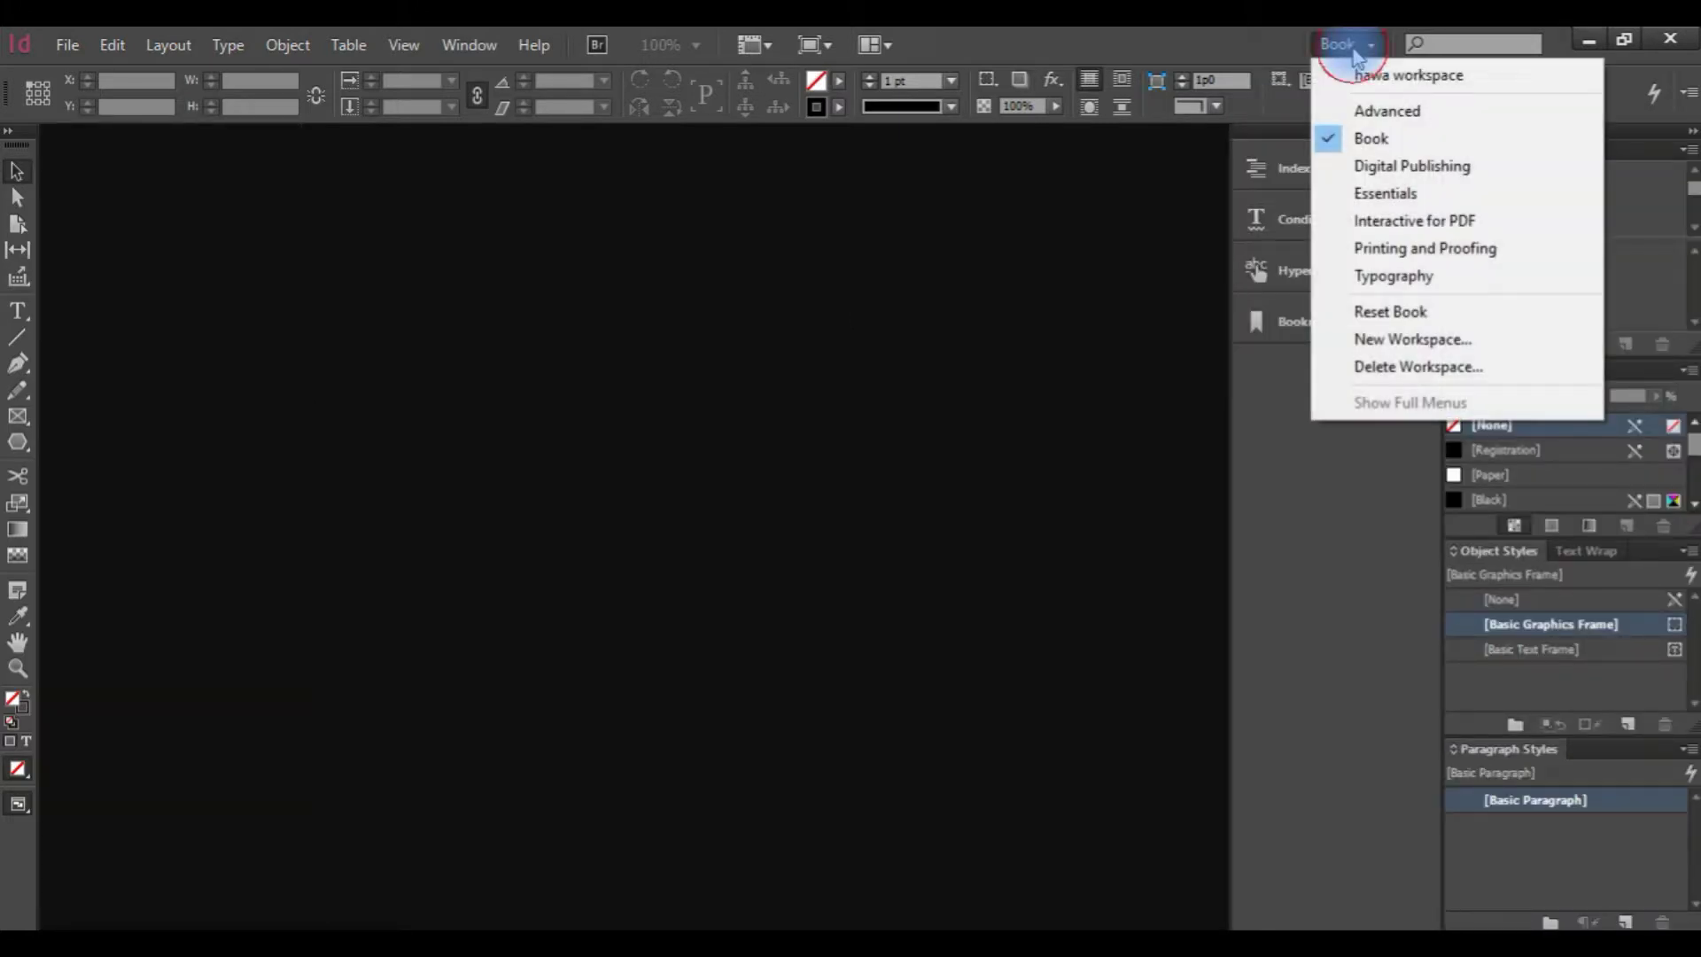
pyautogui.click(1414, 190)
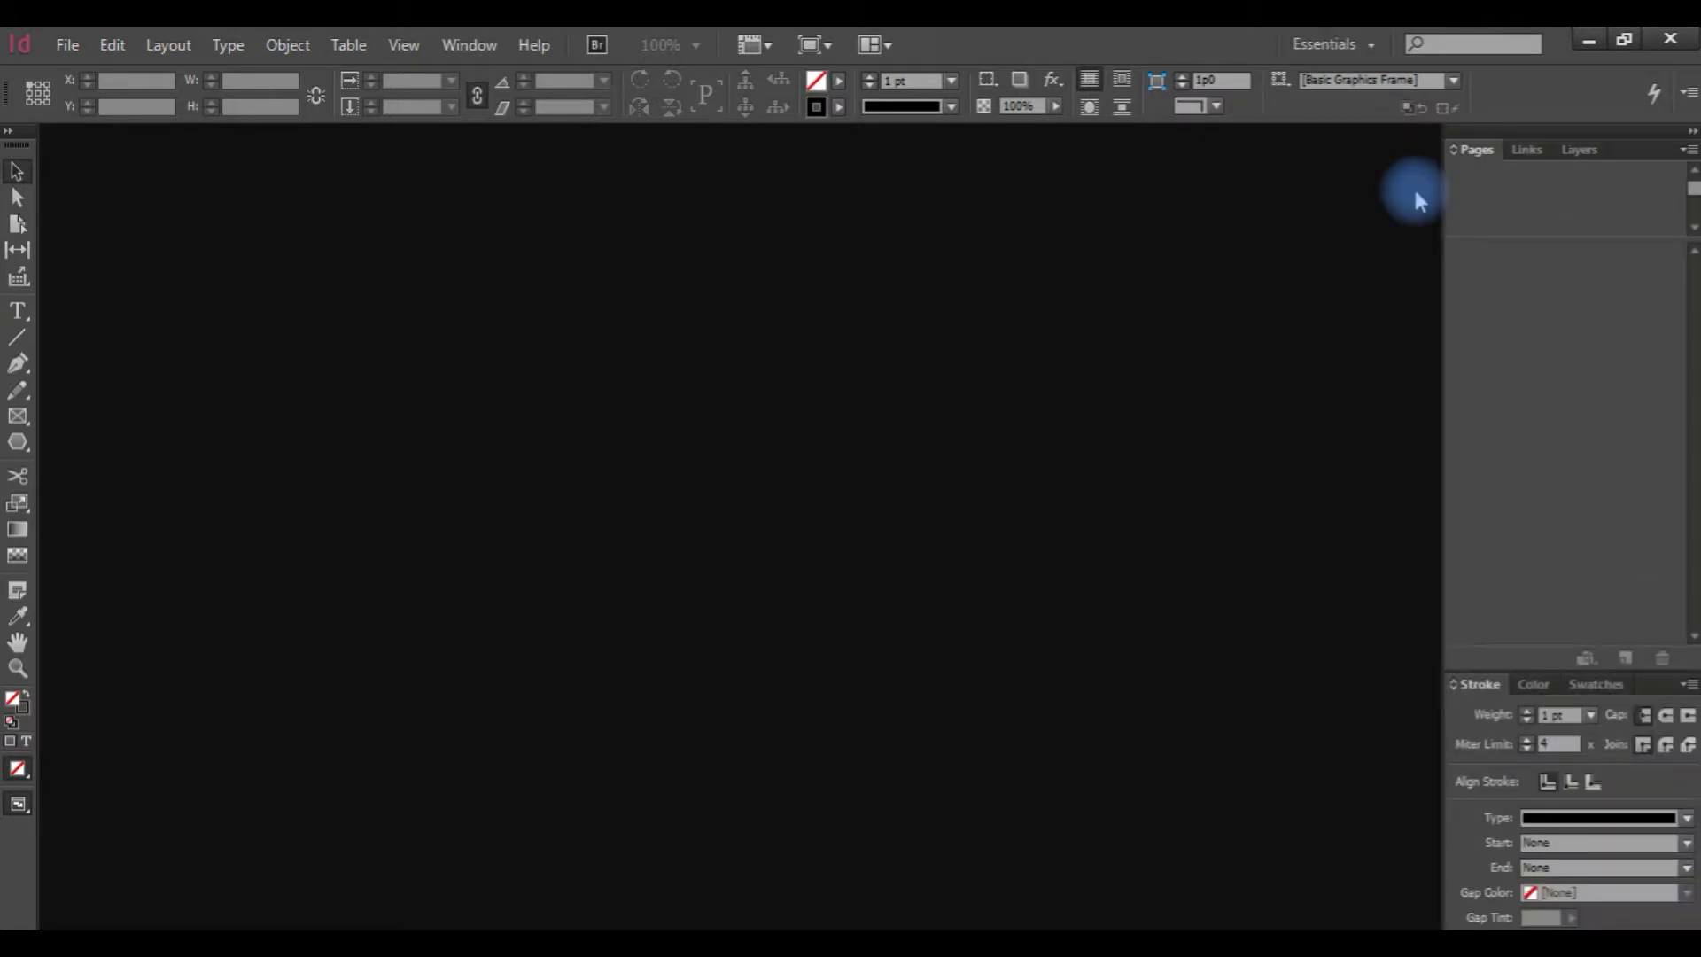
pyautogui.click(70, 51)
pyautogui.moveTo(85, 62)
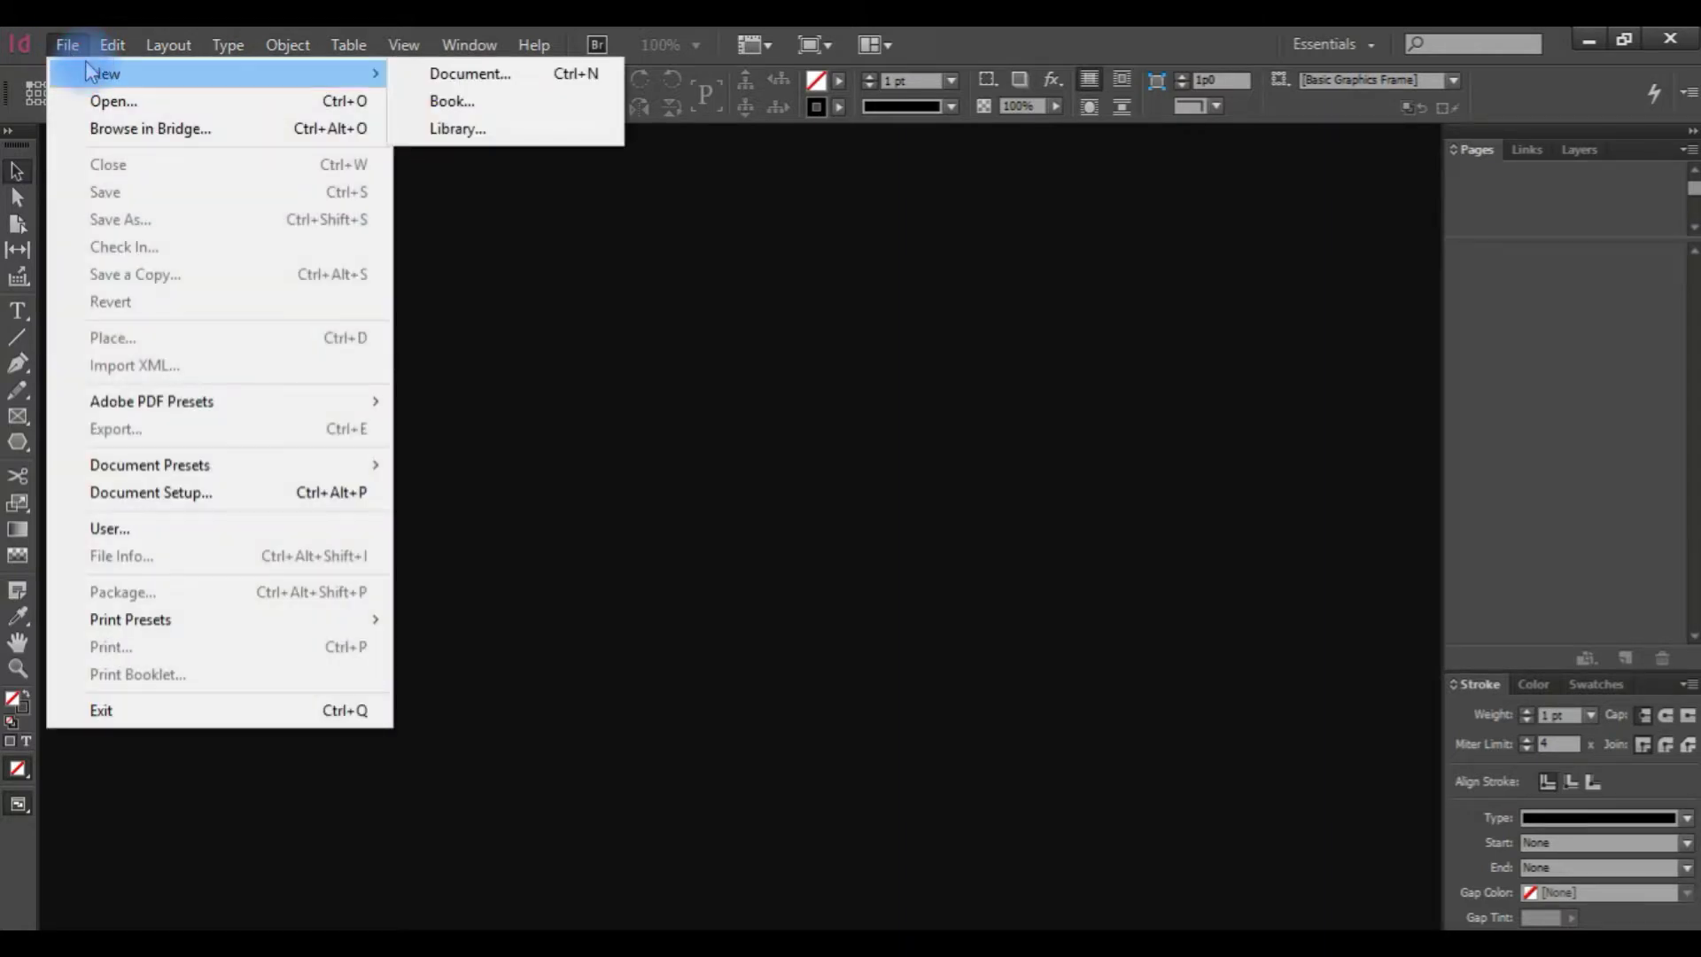
# - Start a new document and keep its intent set to Print
pyautogui.click(506, 82)
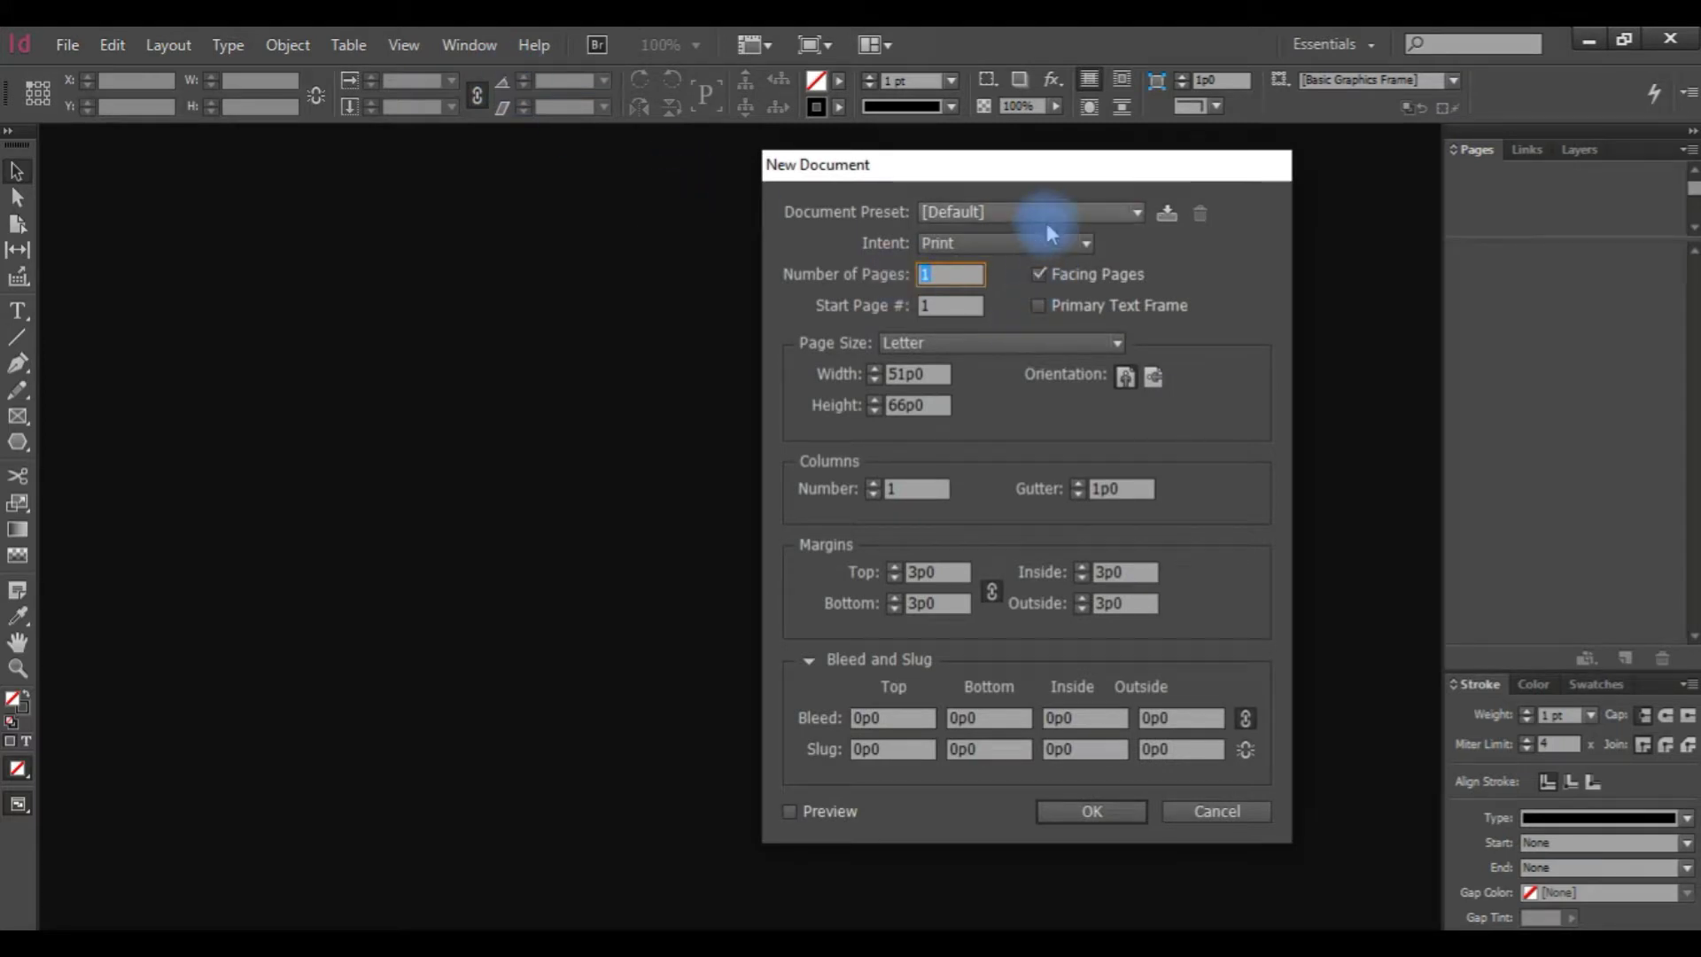
pyautogui.click(1068, 247)
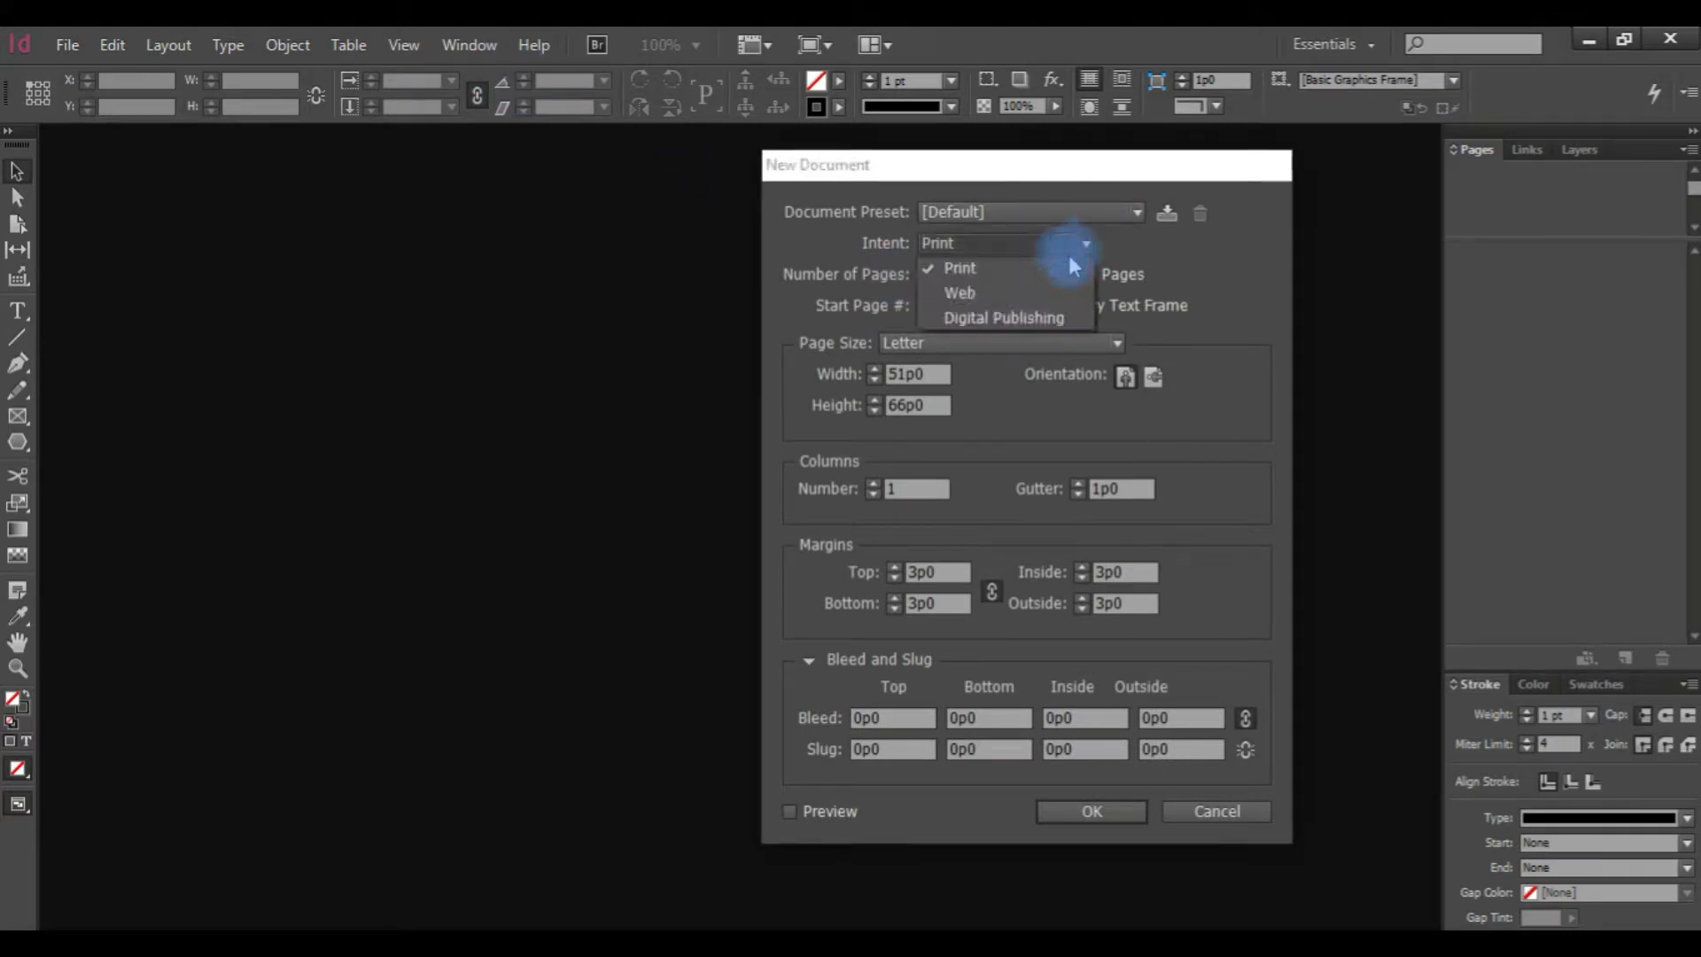
pyautogui.click(1044, 276)
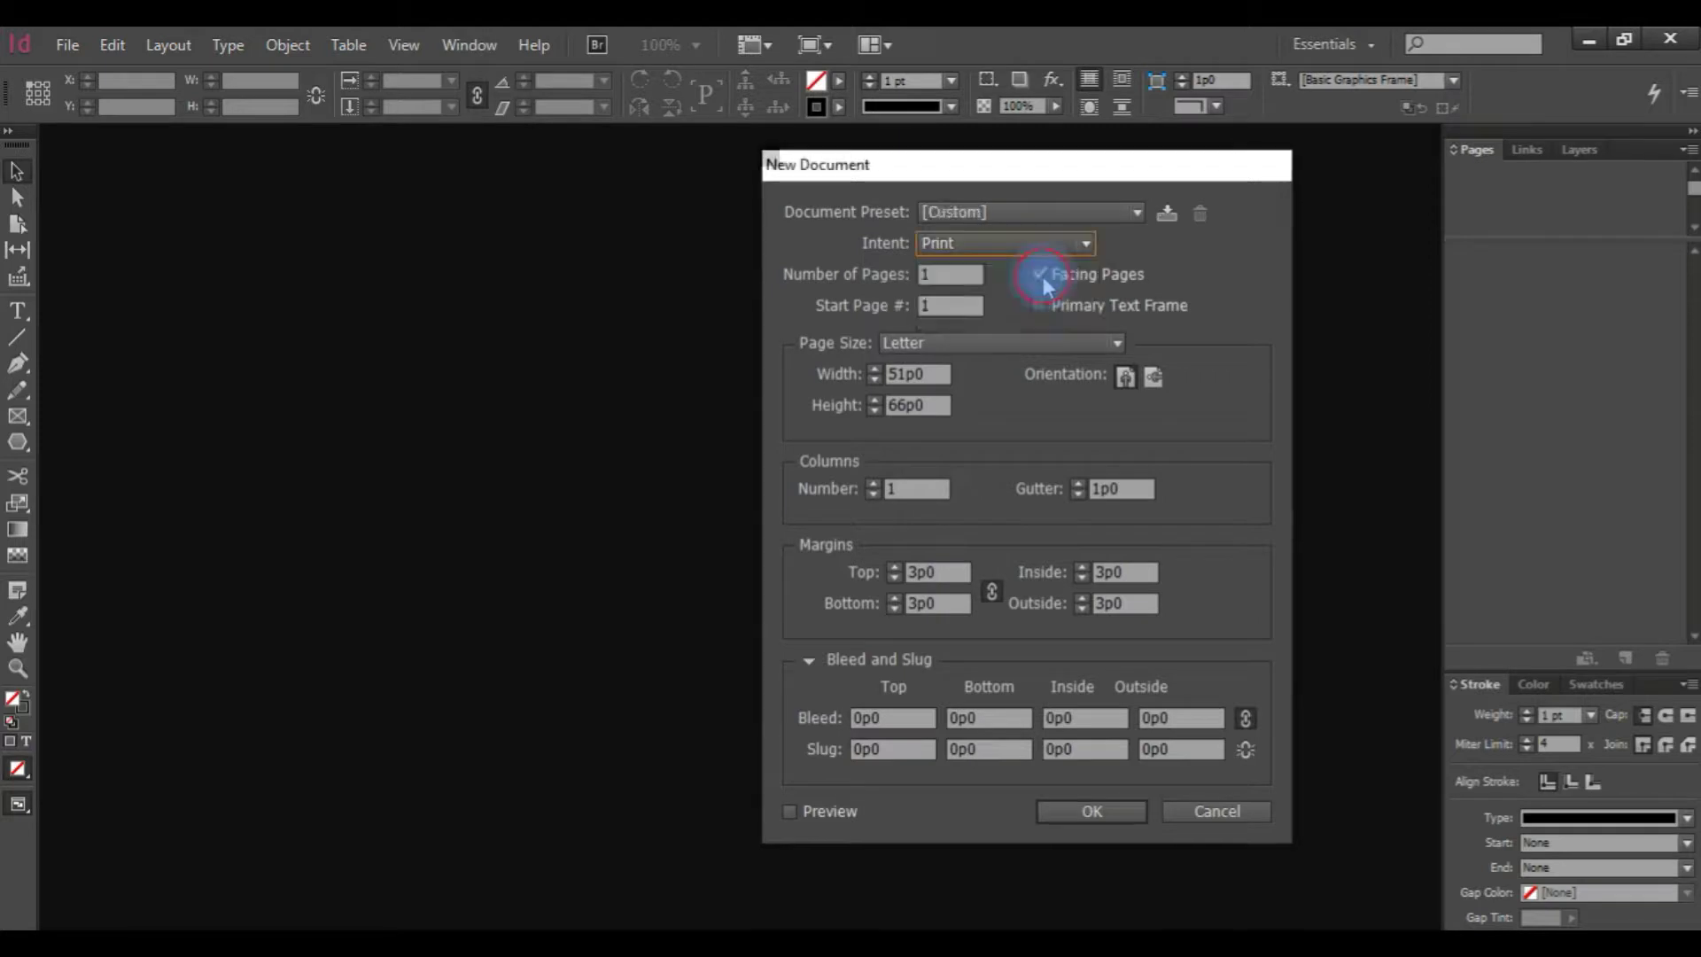
pyautogui.doubleClick(948, 274)
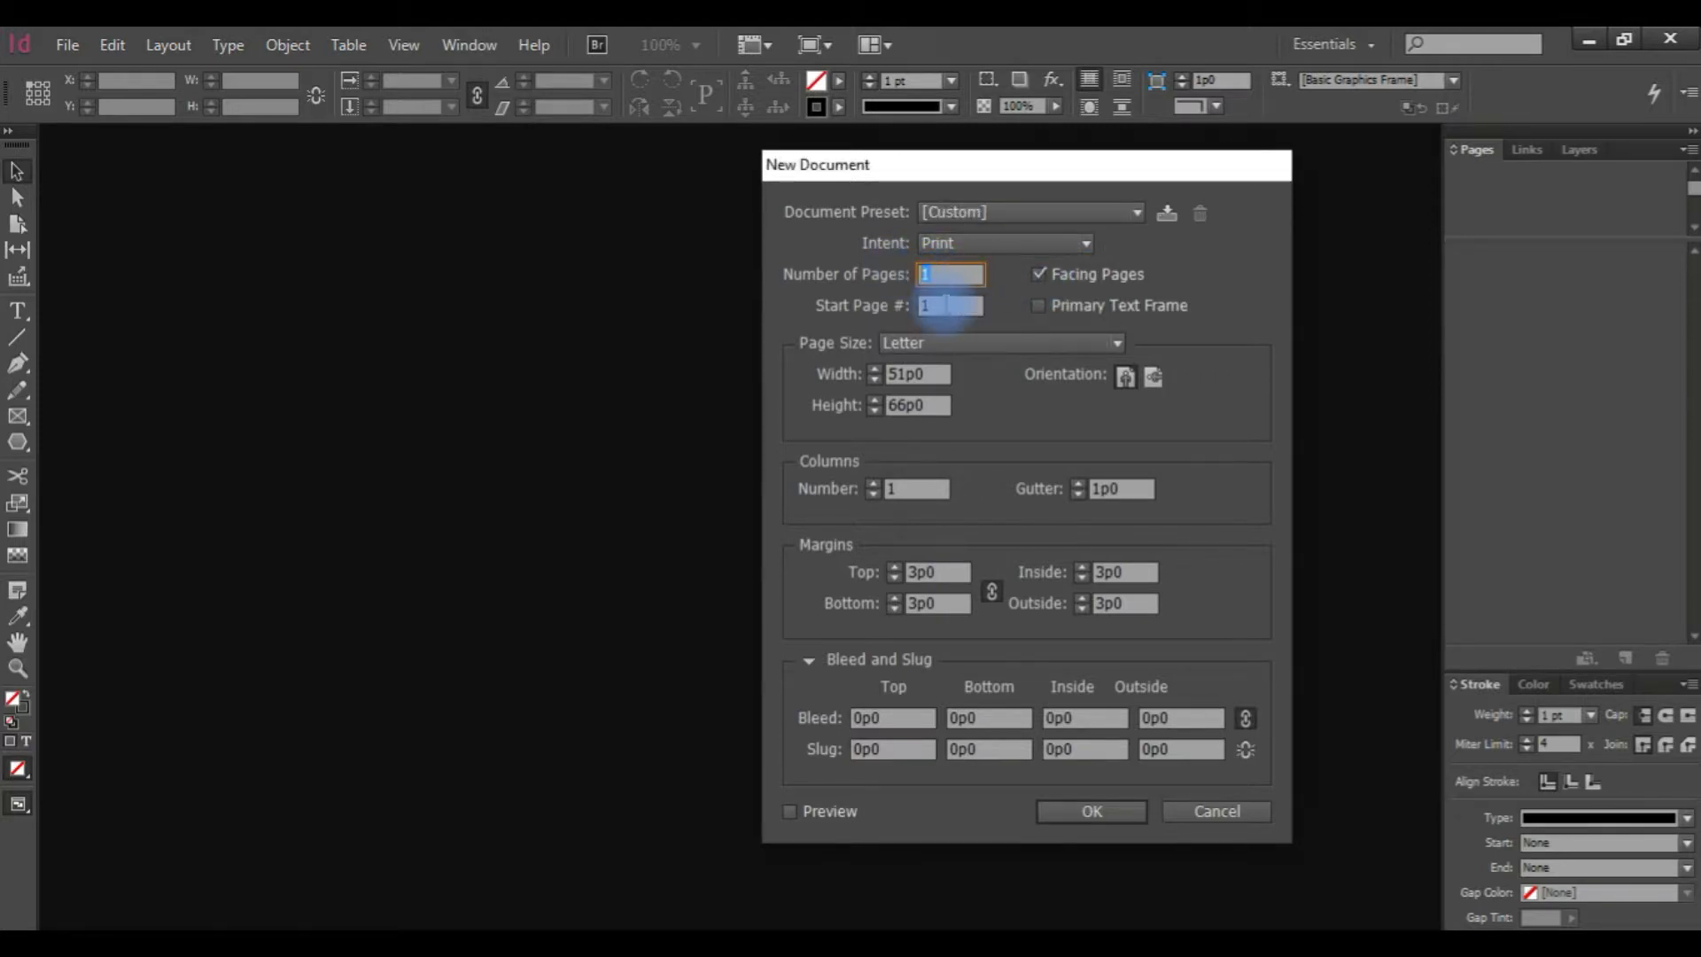
pyautogui.click(946, 304)
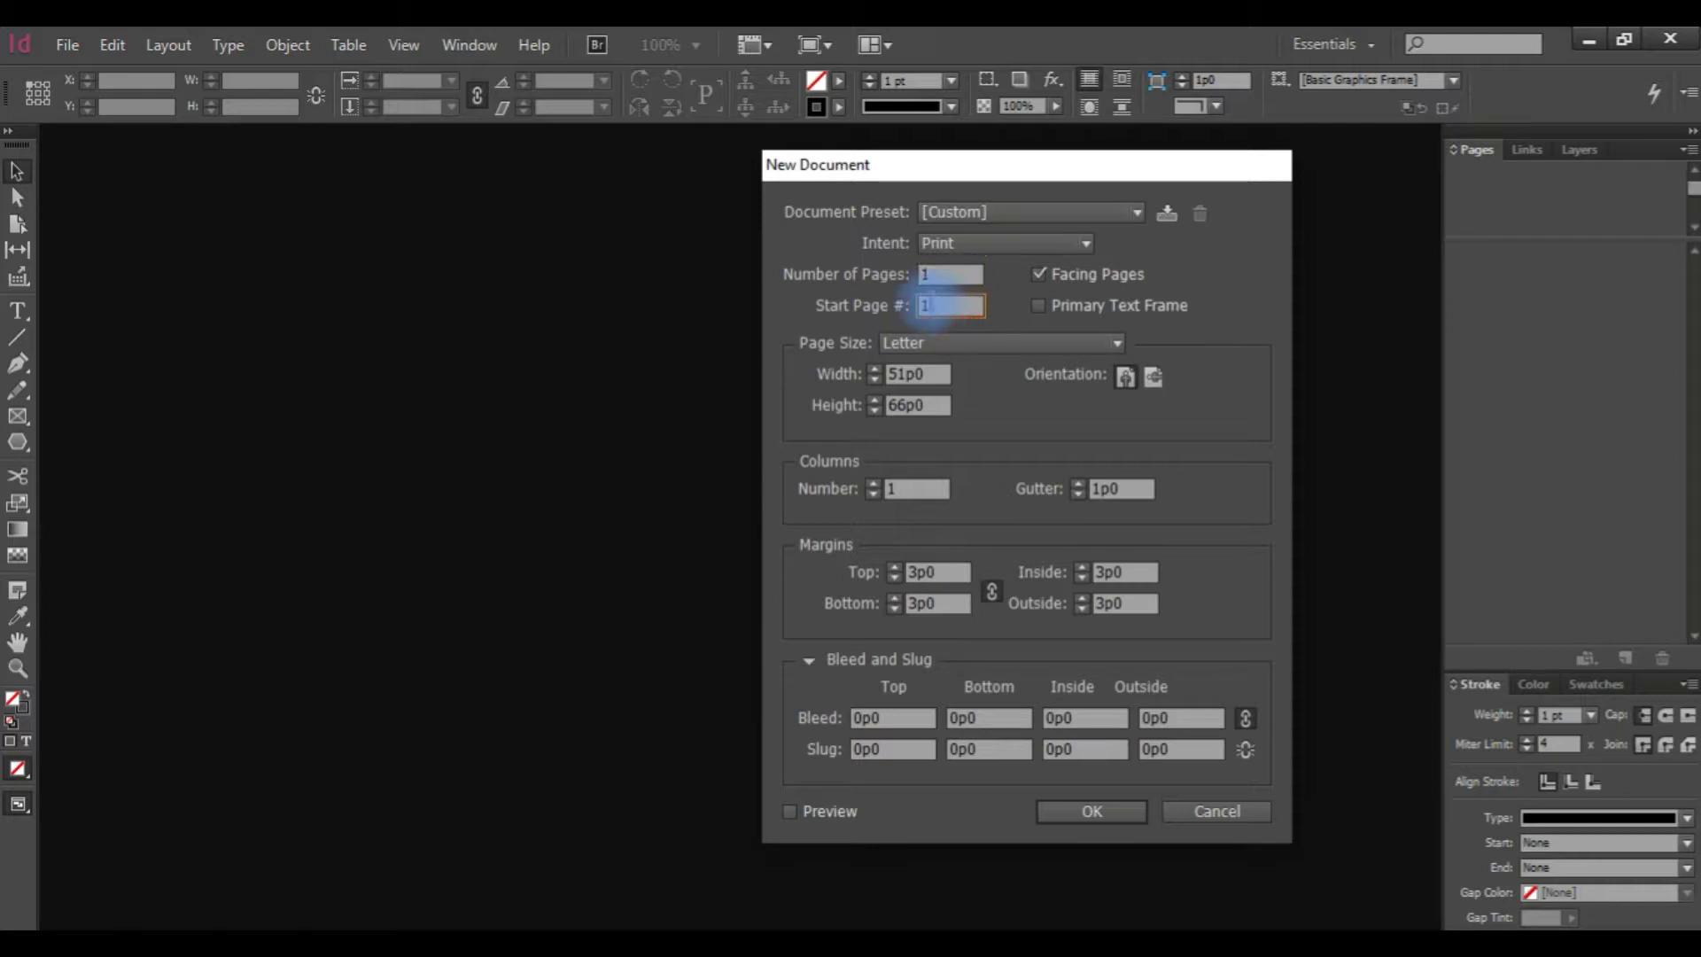
pyautogui.click(953, 280)
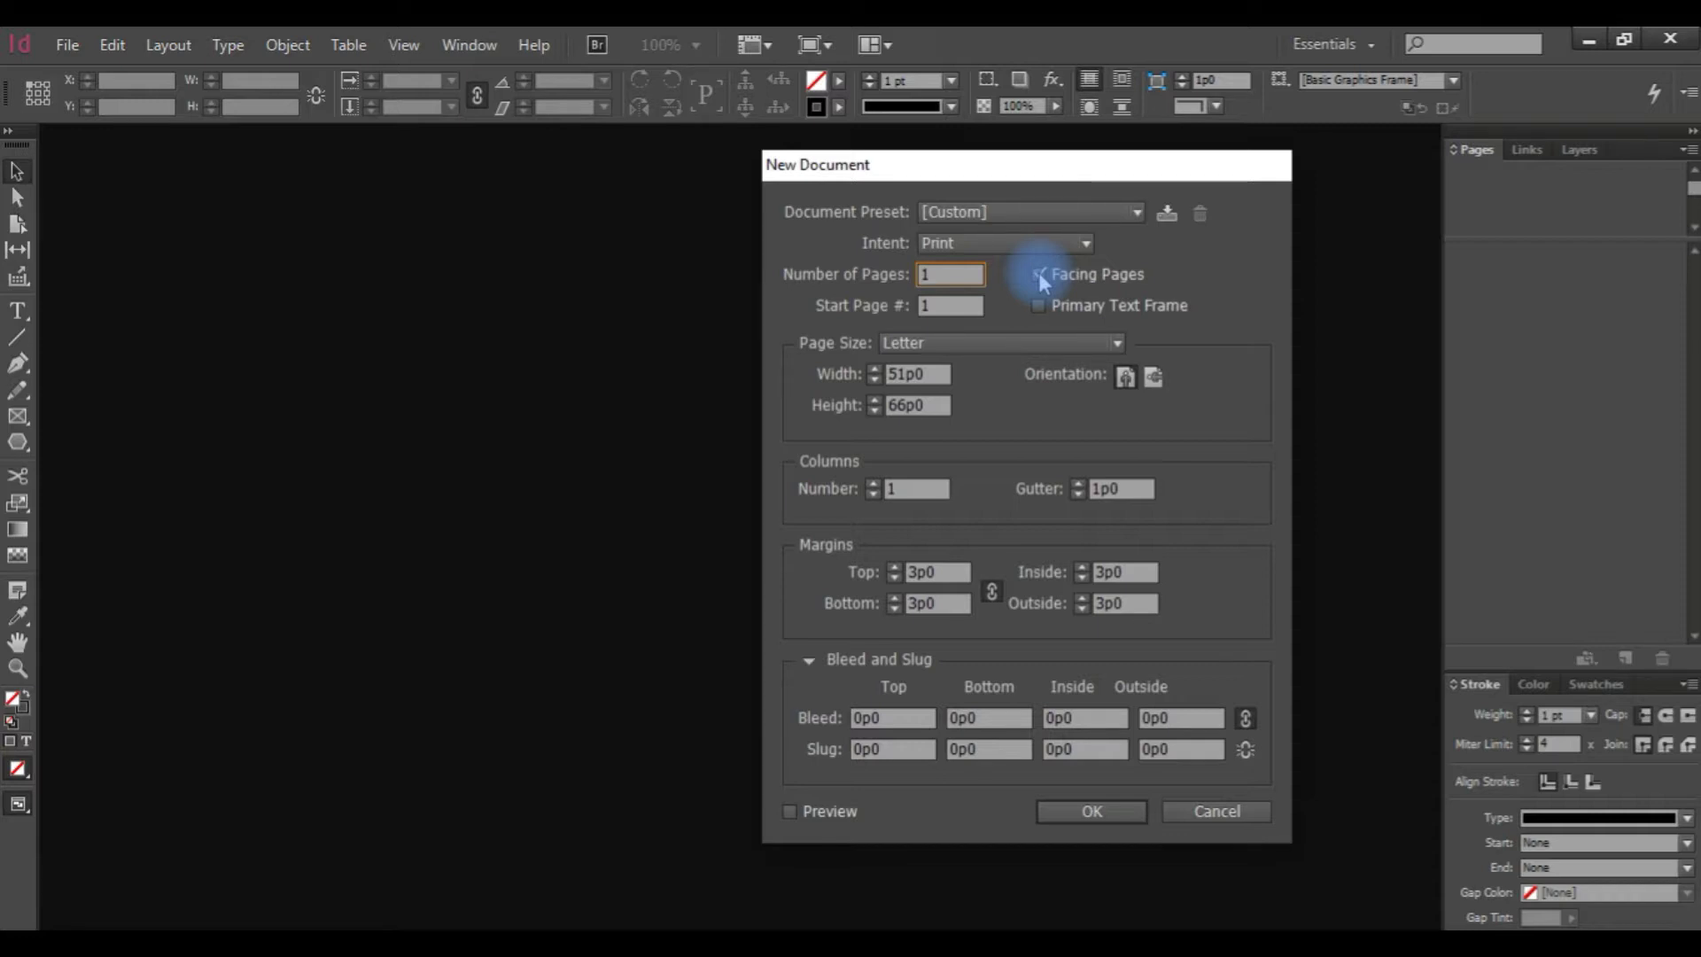
# - Set the page count to 5 with Facing Pages kept on
pyautogui.press('BackSpace')
pyautogui.write('3')
pyautogui.press('BackSpace')
pyautogui.write('5')
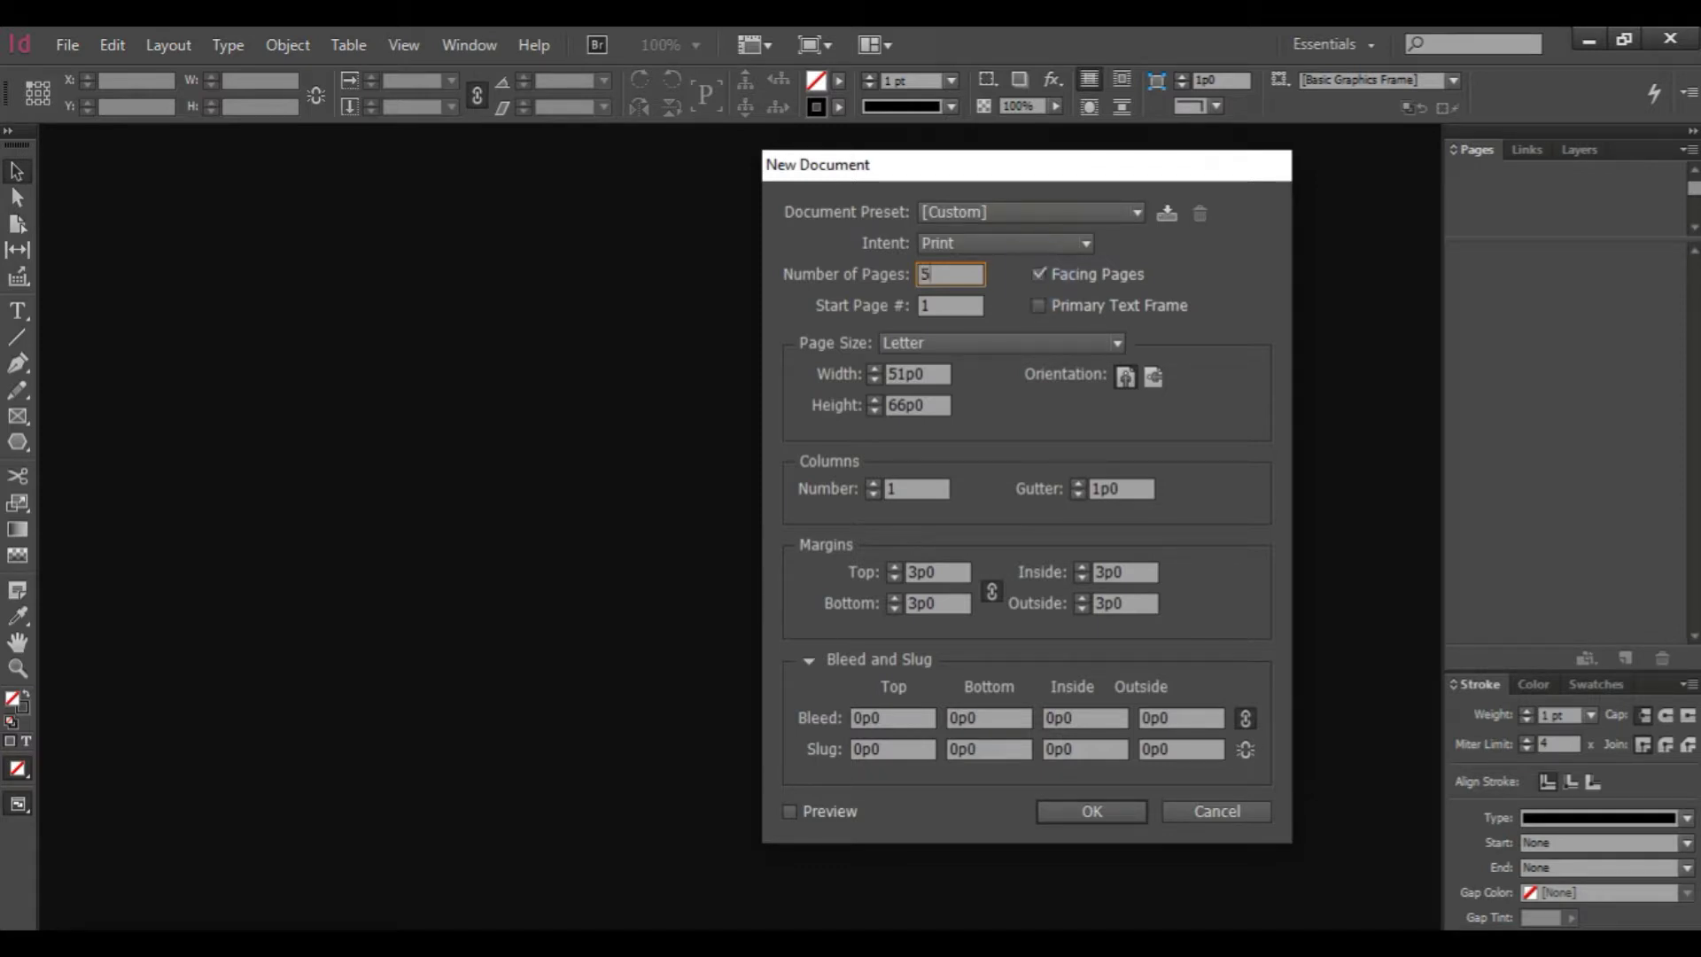
pyautogui.click(1040, 276)
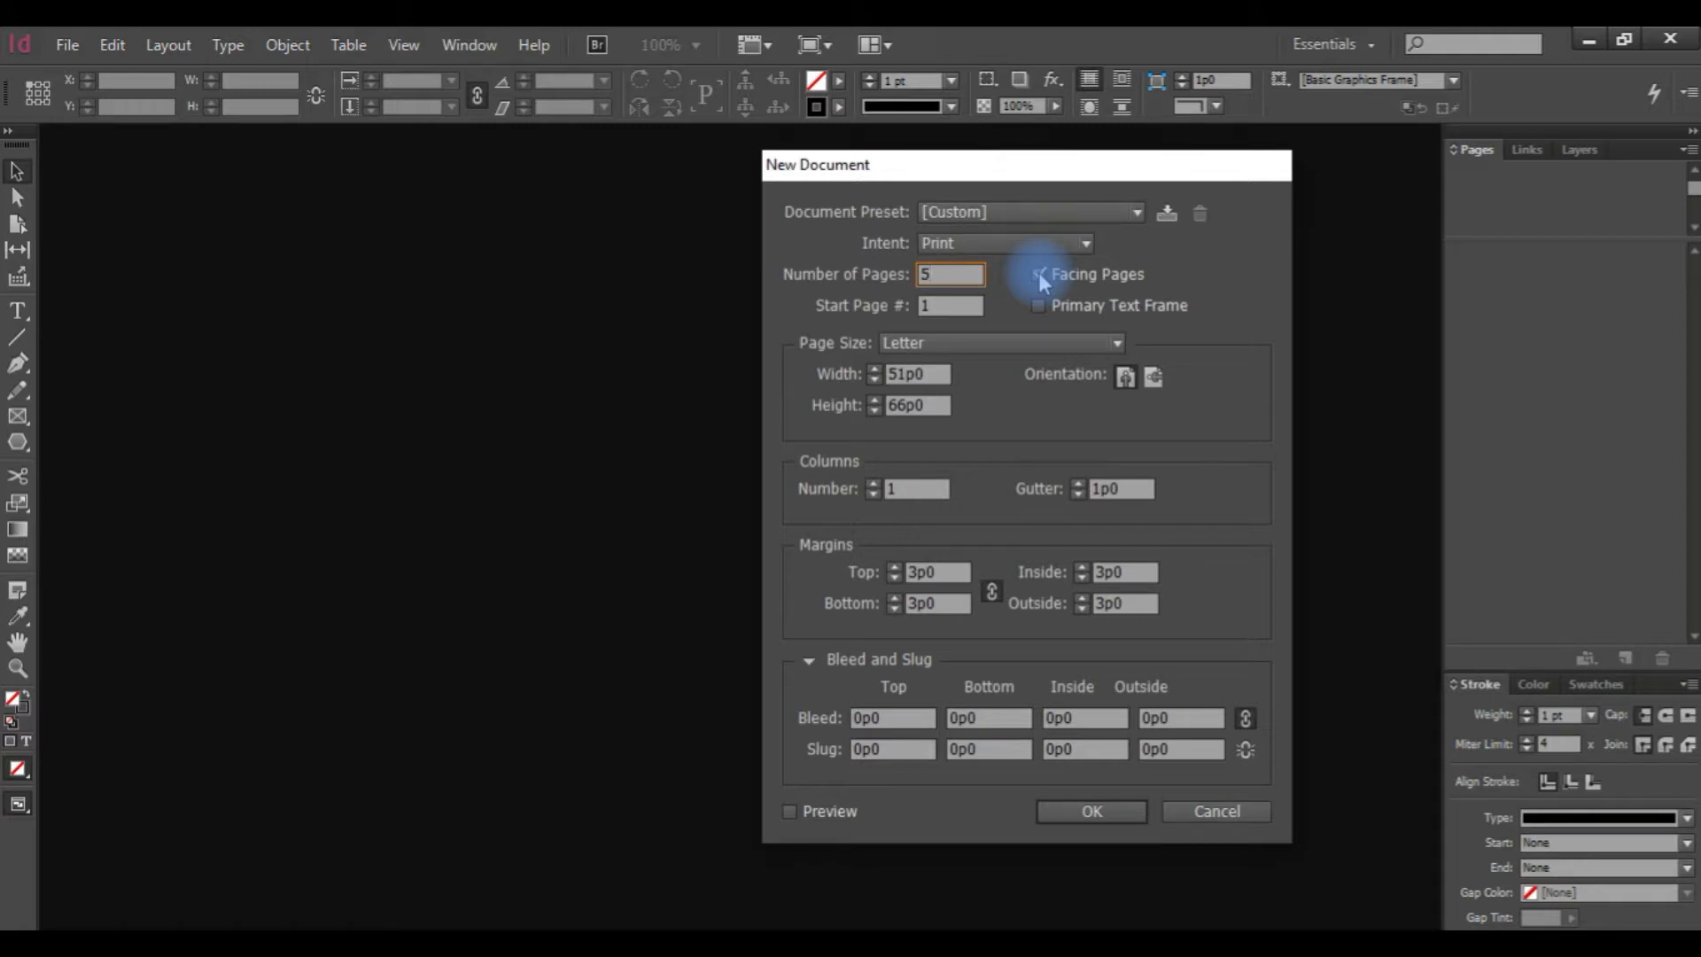
pyautogui.click(1038, 275)
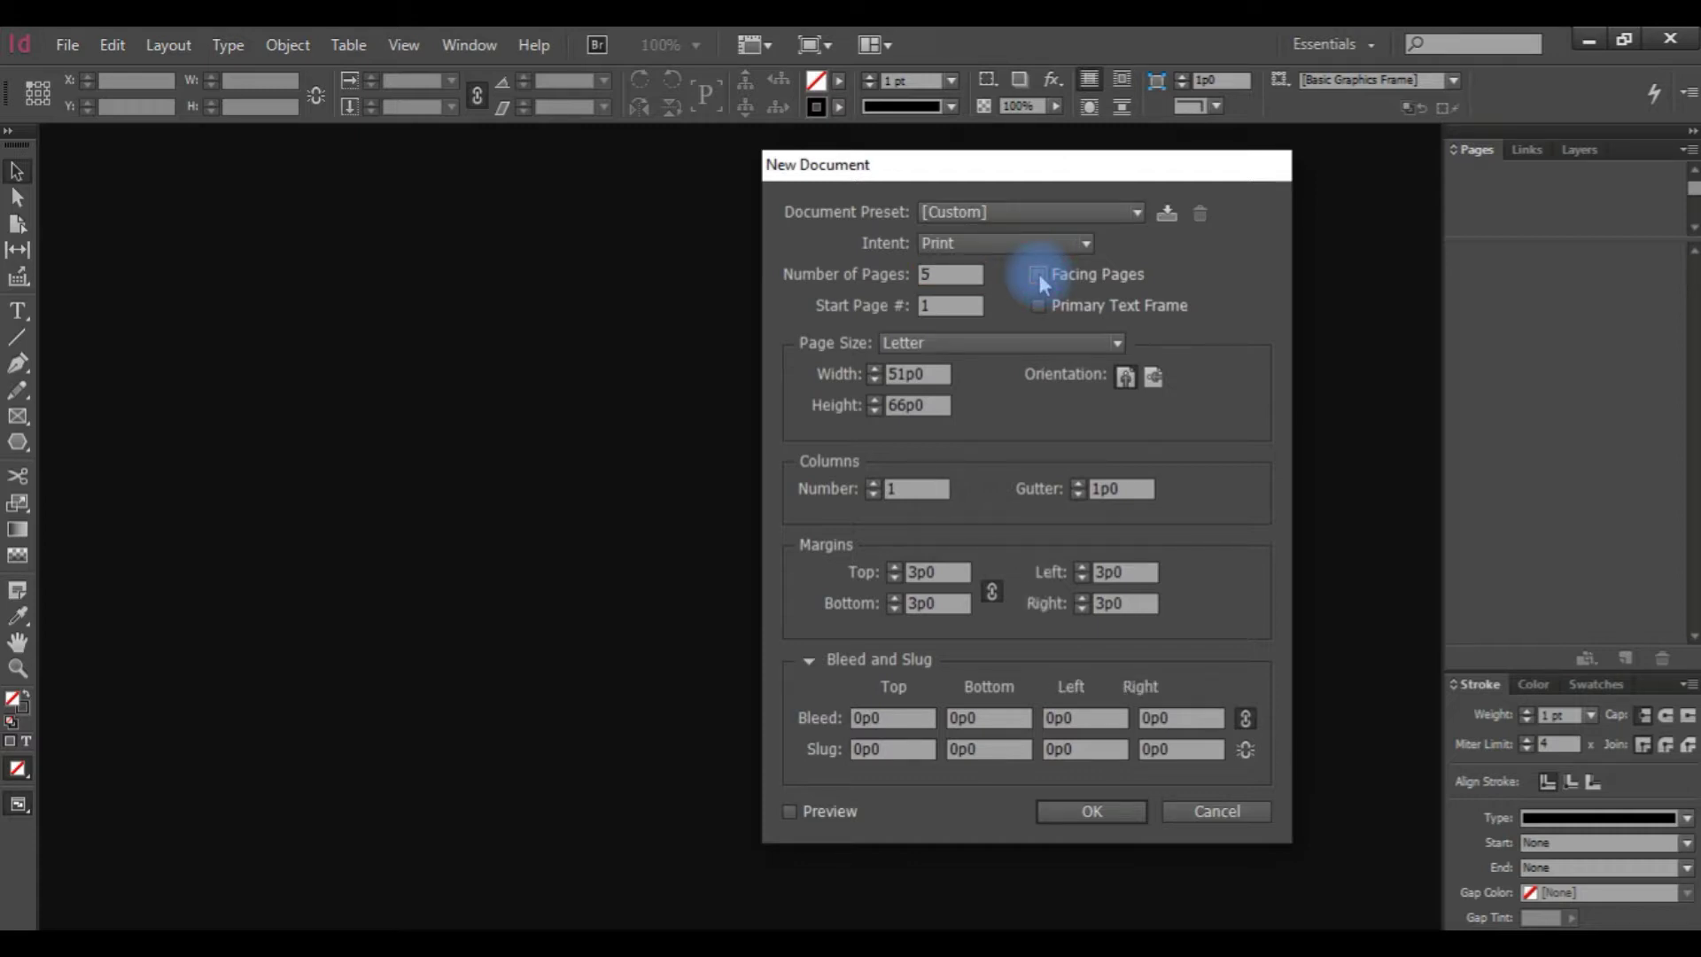
pyautogui.click(1039, 274)
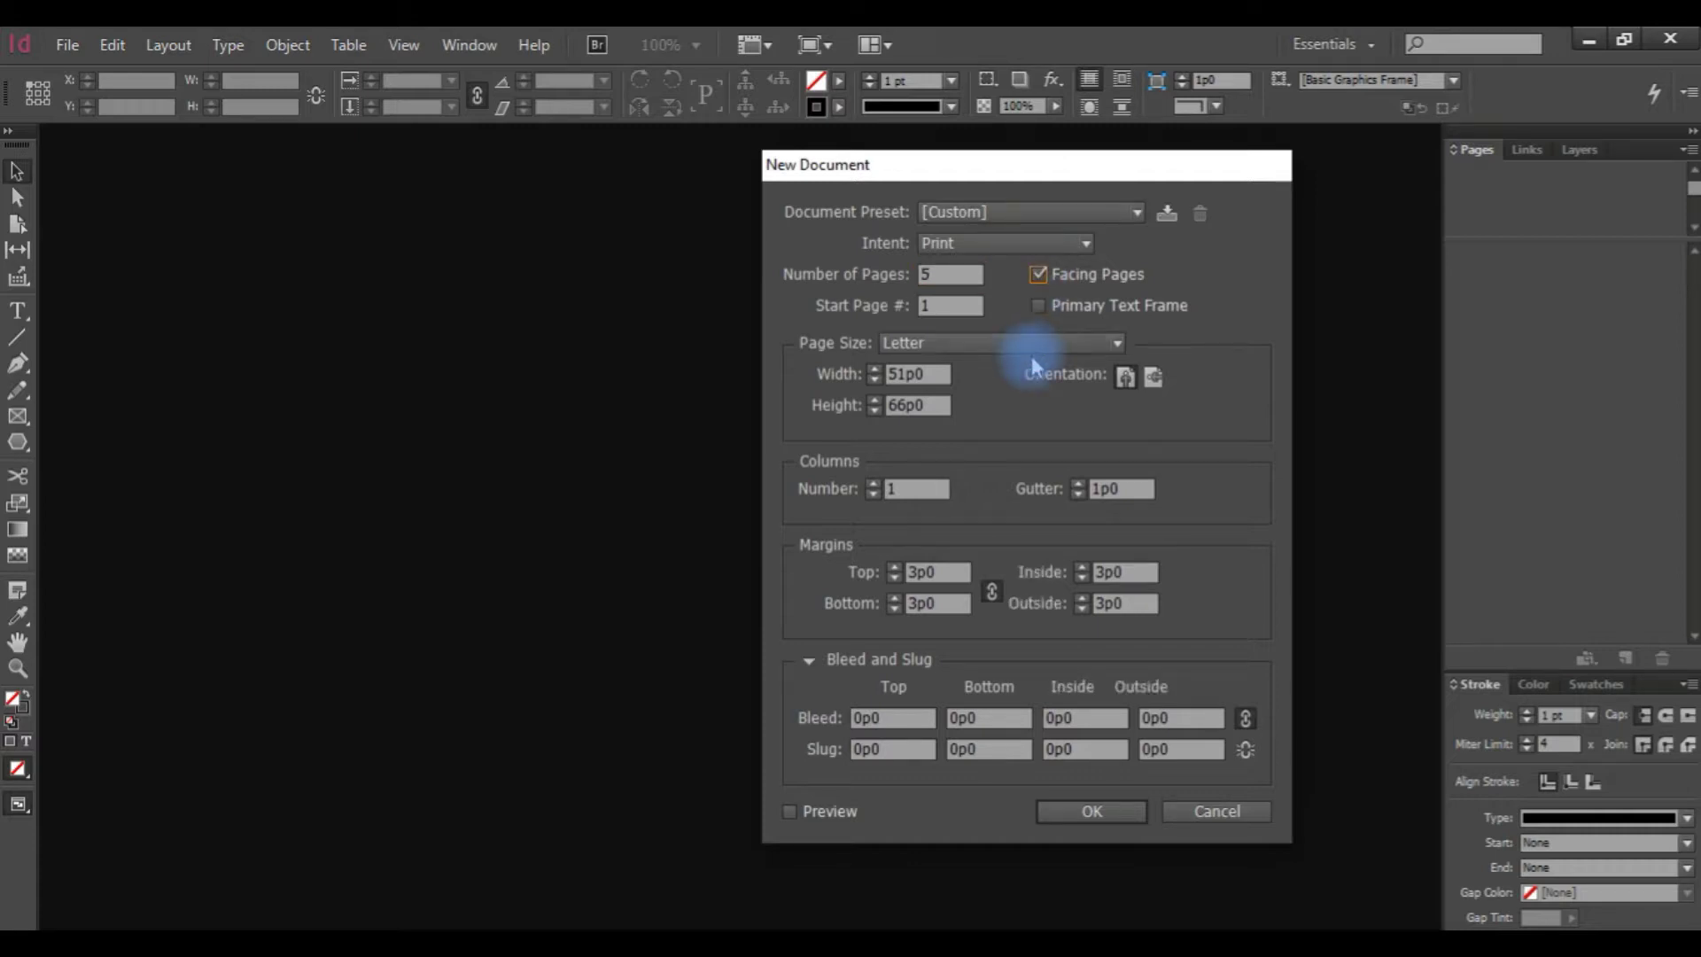
# - Choose A4 page size in portrait orientation
pyautogui.click(1033, 351)
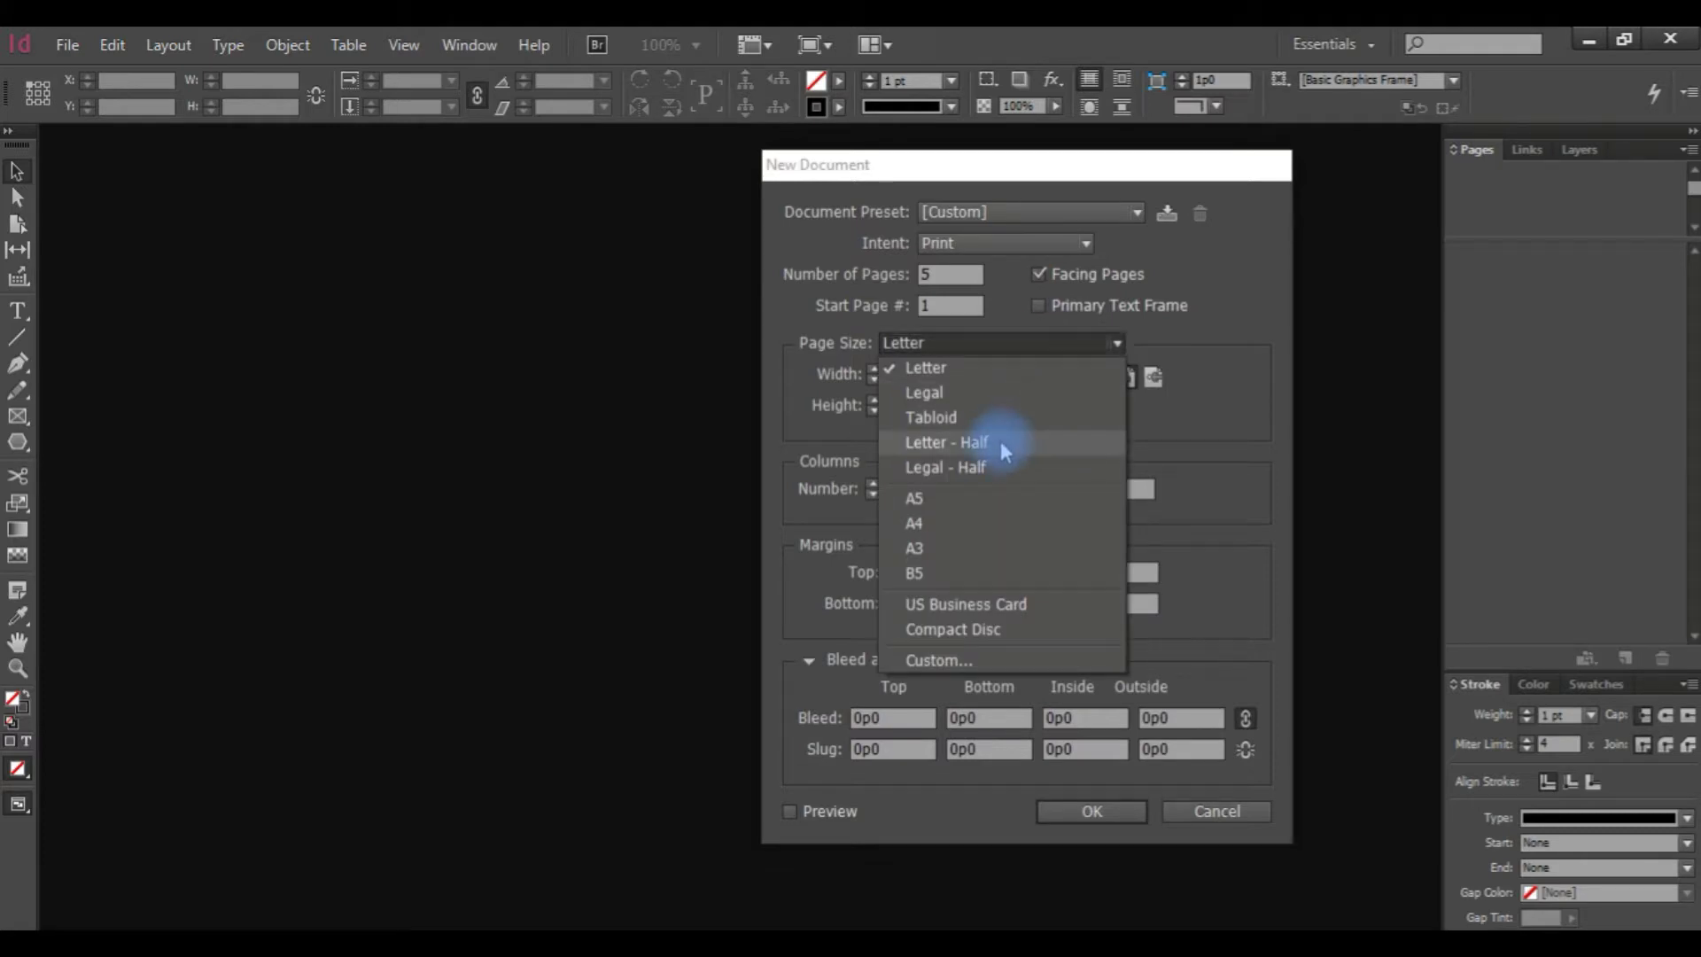
pyautogui.click(1003, 520)
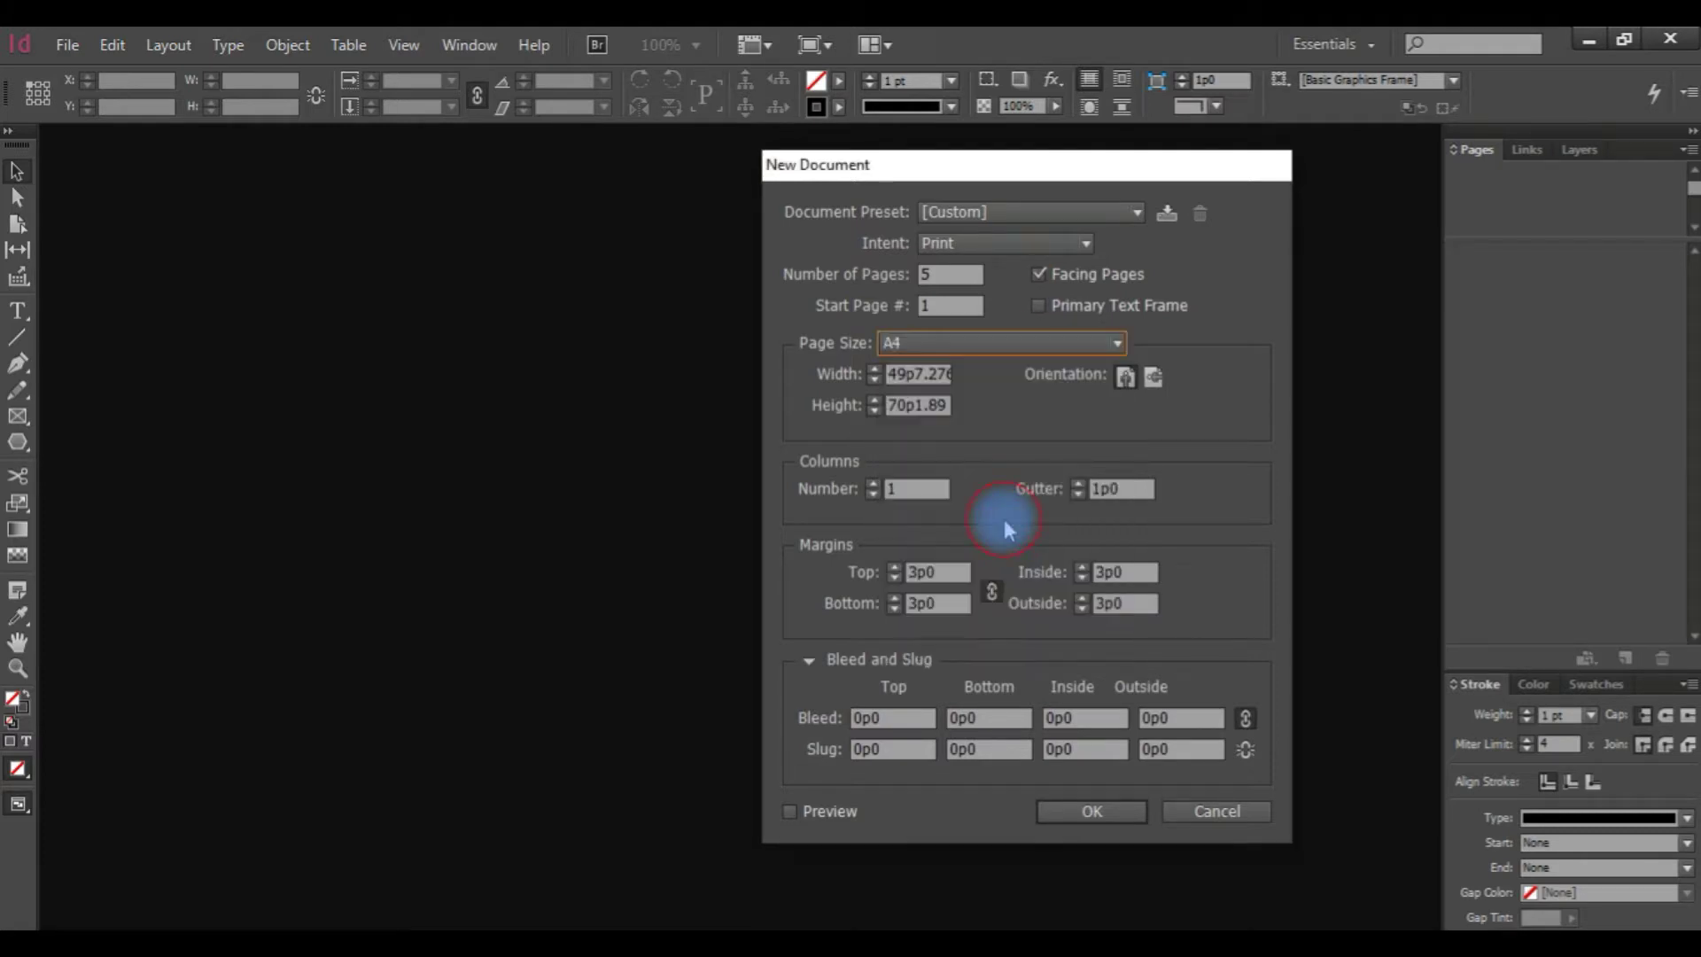
pyautogui.click(1151, 377)
pyautogui.click(1149, 379)
pyautogui.click(1125, 377)
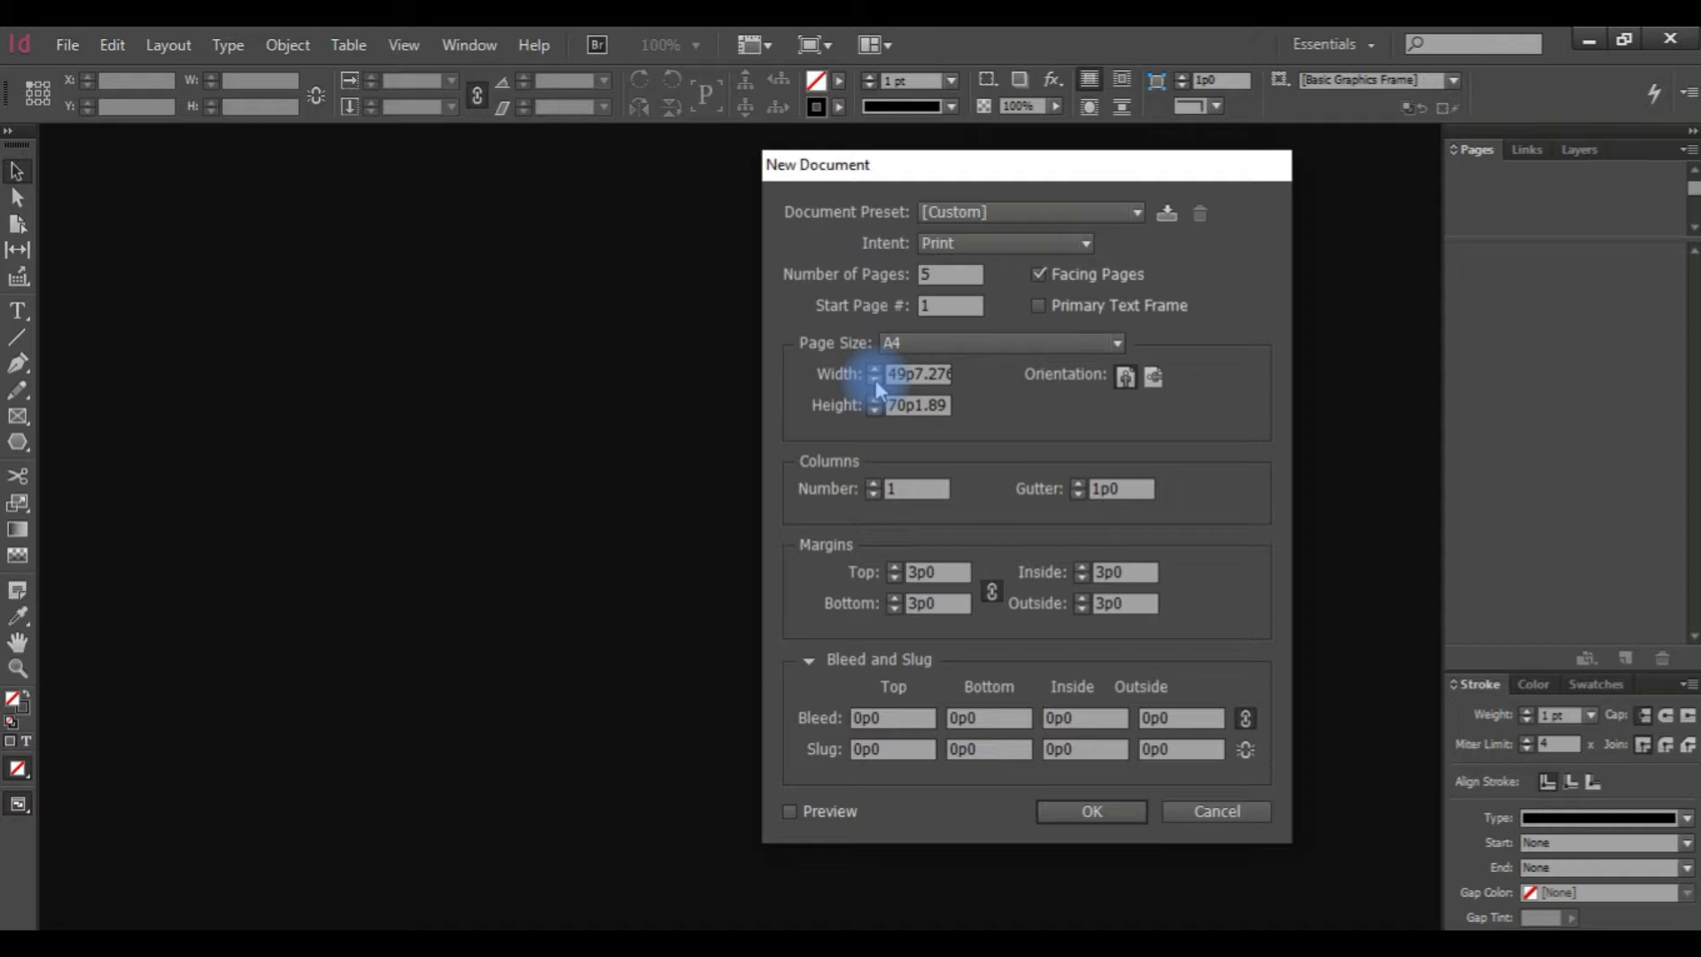
pyautogui.click(908, 489)
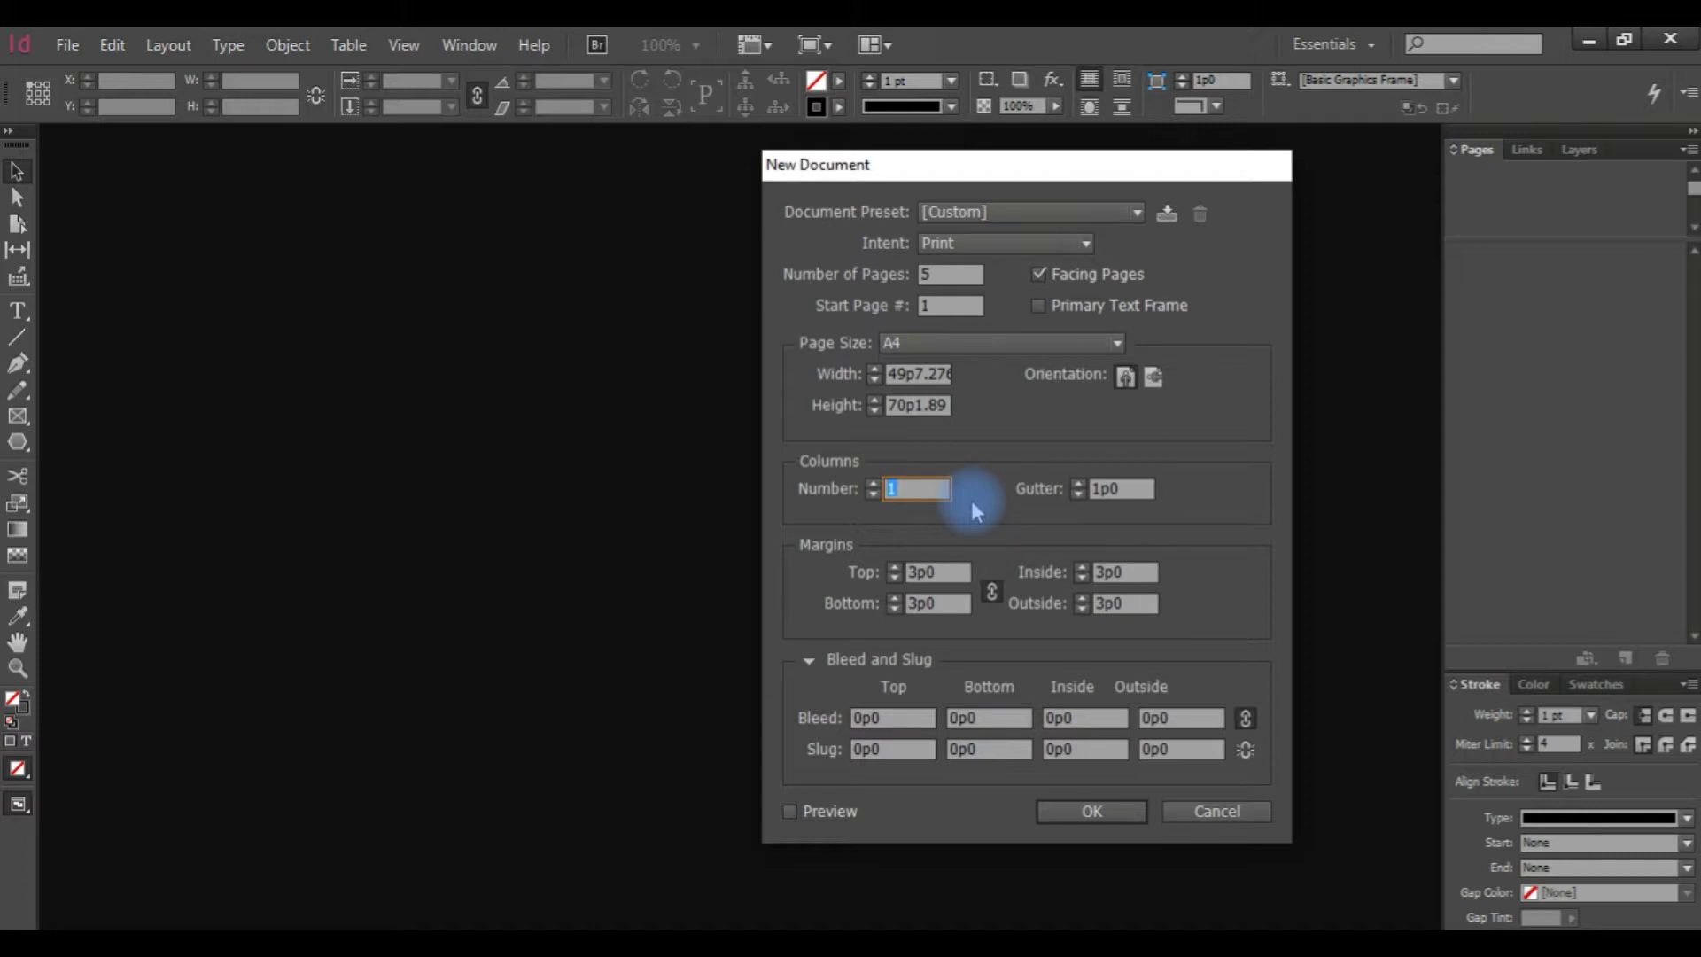
# - Set 2 columns and raise the column gutter to 2p0
pyautogui.write('2')
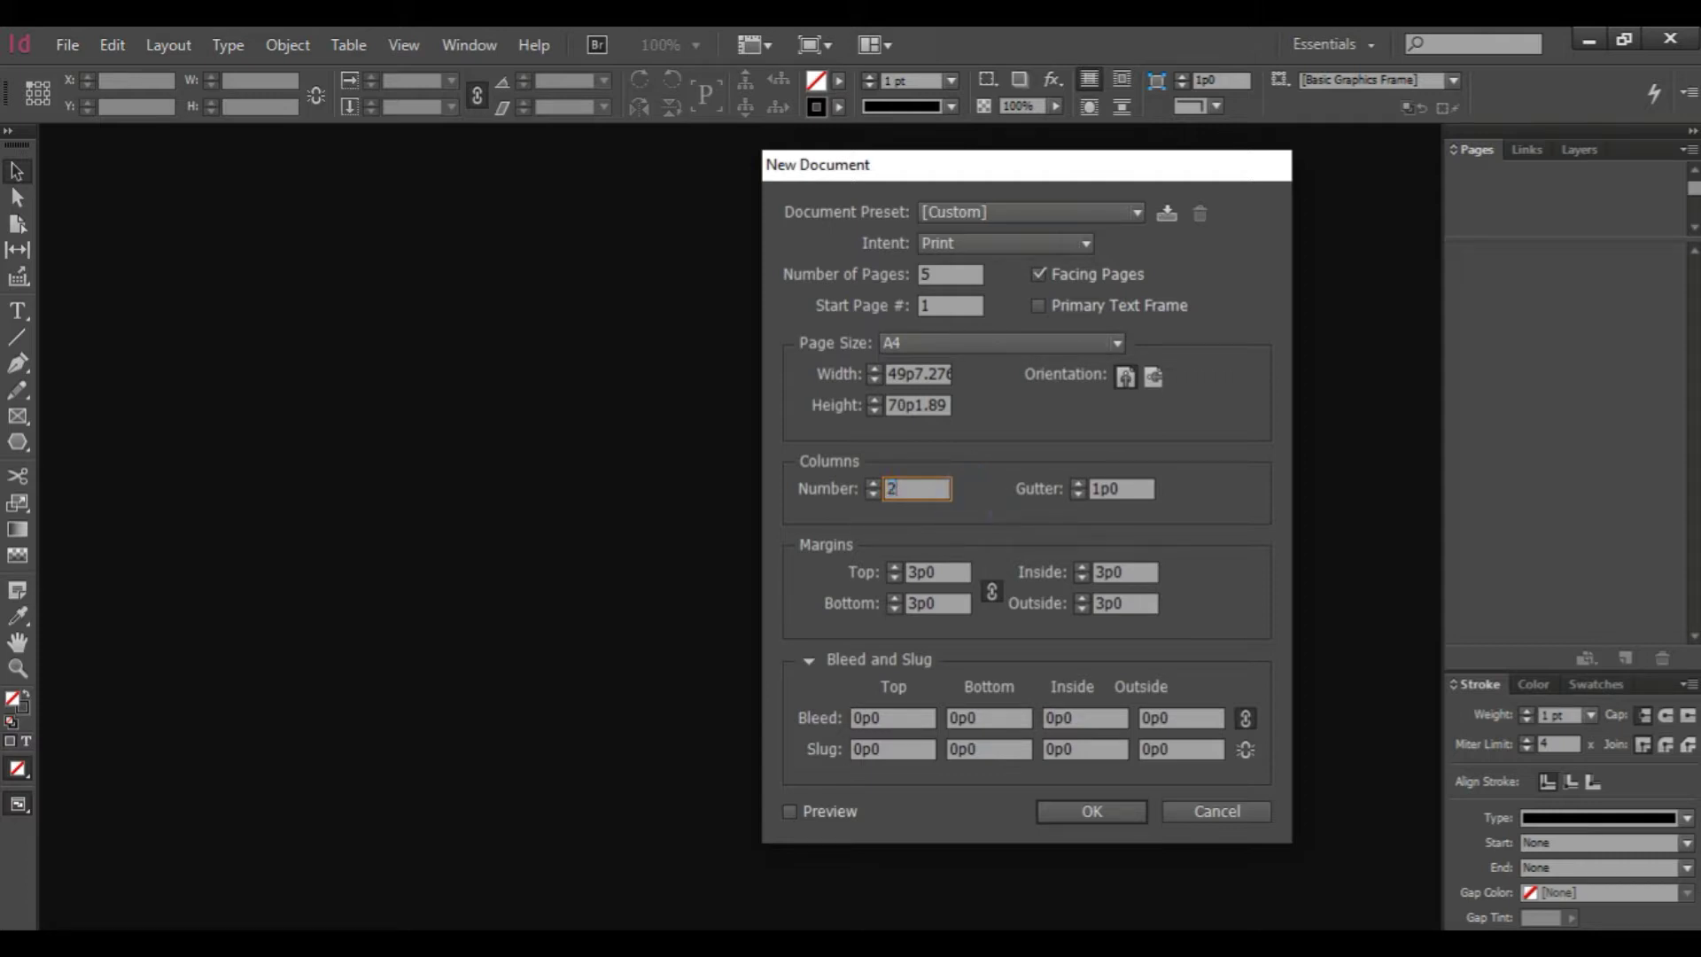
pyautogui.click(1078, 485)
pyautogui.click(1078, 485)
pyautogui.click(1078, 485)
pyautogui.click(1078, 486)
pyautogui.click(1078, 486)
pyautogui.click(1078, 486)
pyautogui.click(1078, 486)
pyautogui.click(1078, 485)
pyautogui.click(1078, 485)
pyautogui.click(1078, 486)
pyautogui.click(1078, 485)
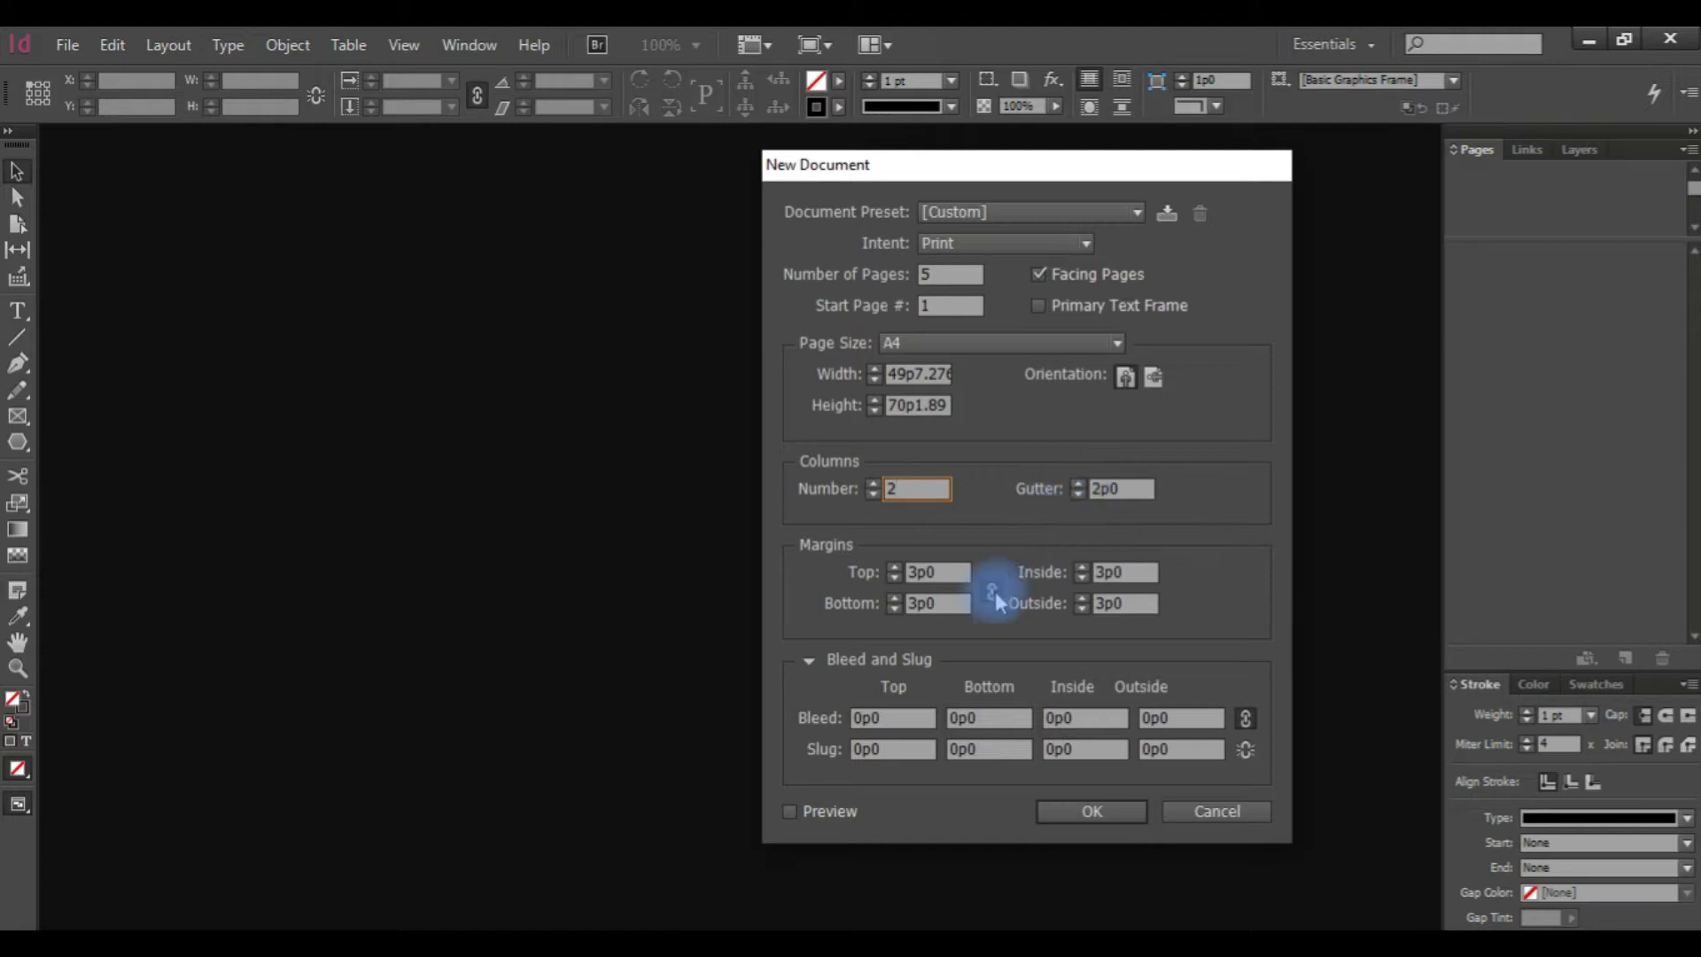
pyautogui.click(944, 583)
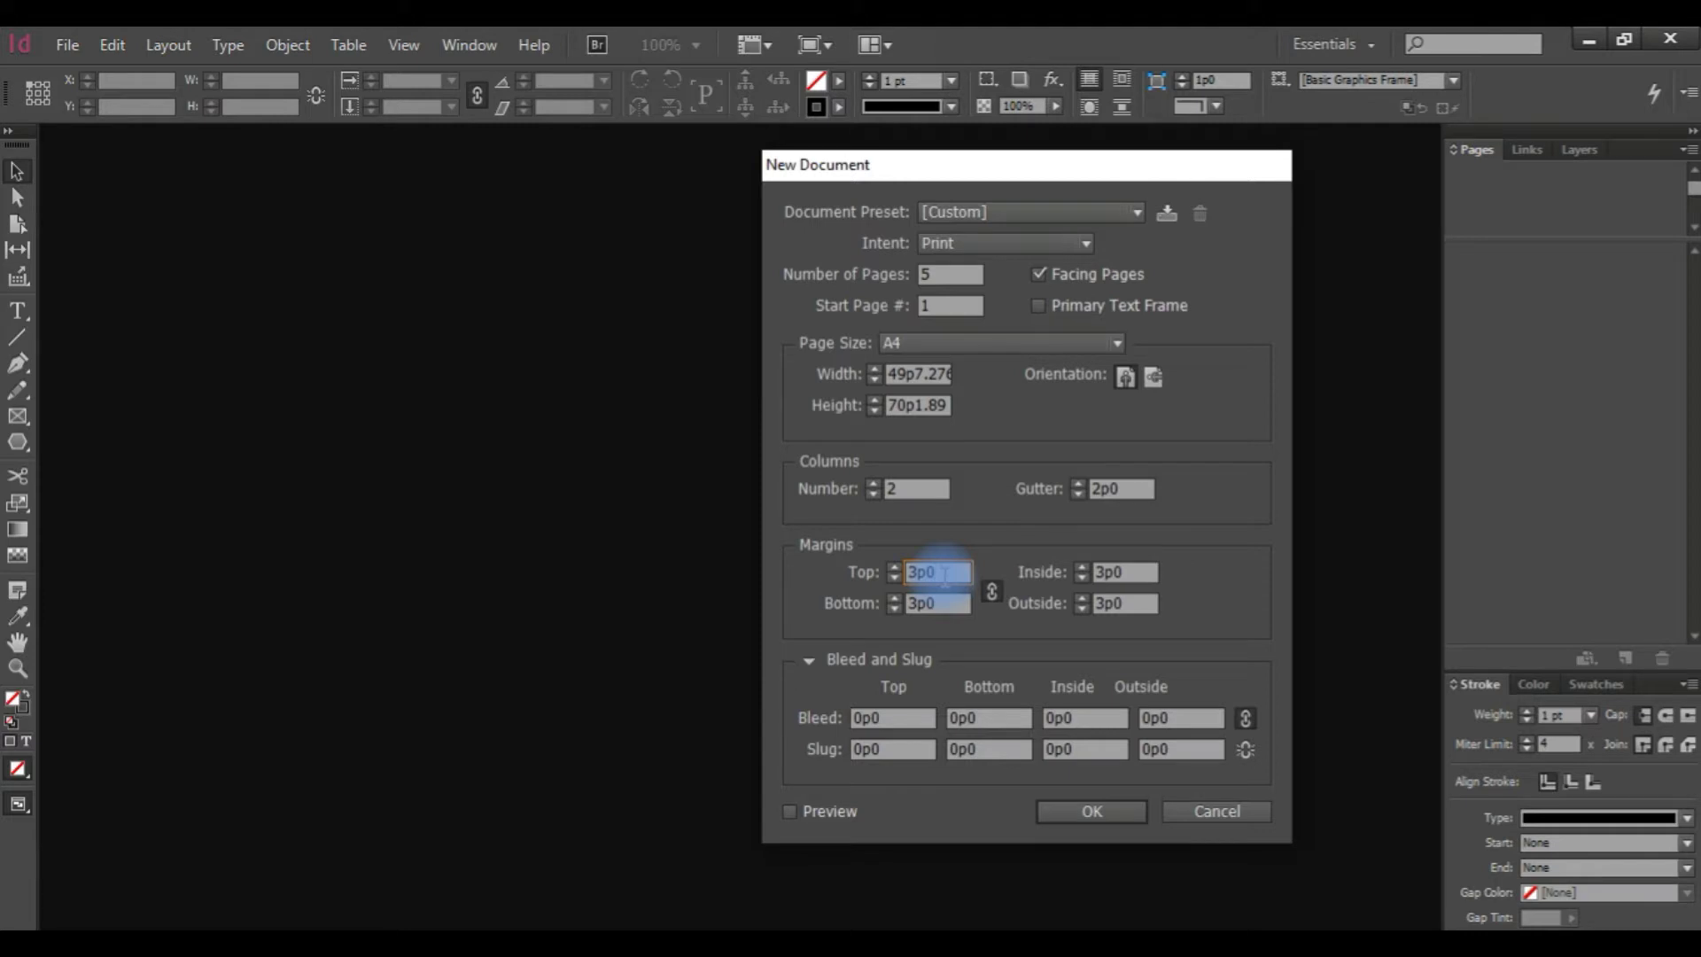
# - Link all four margins so they share the 3p0 value
pyautogui.click(949, 574)
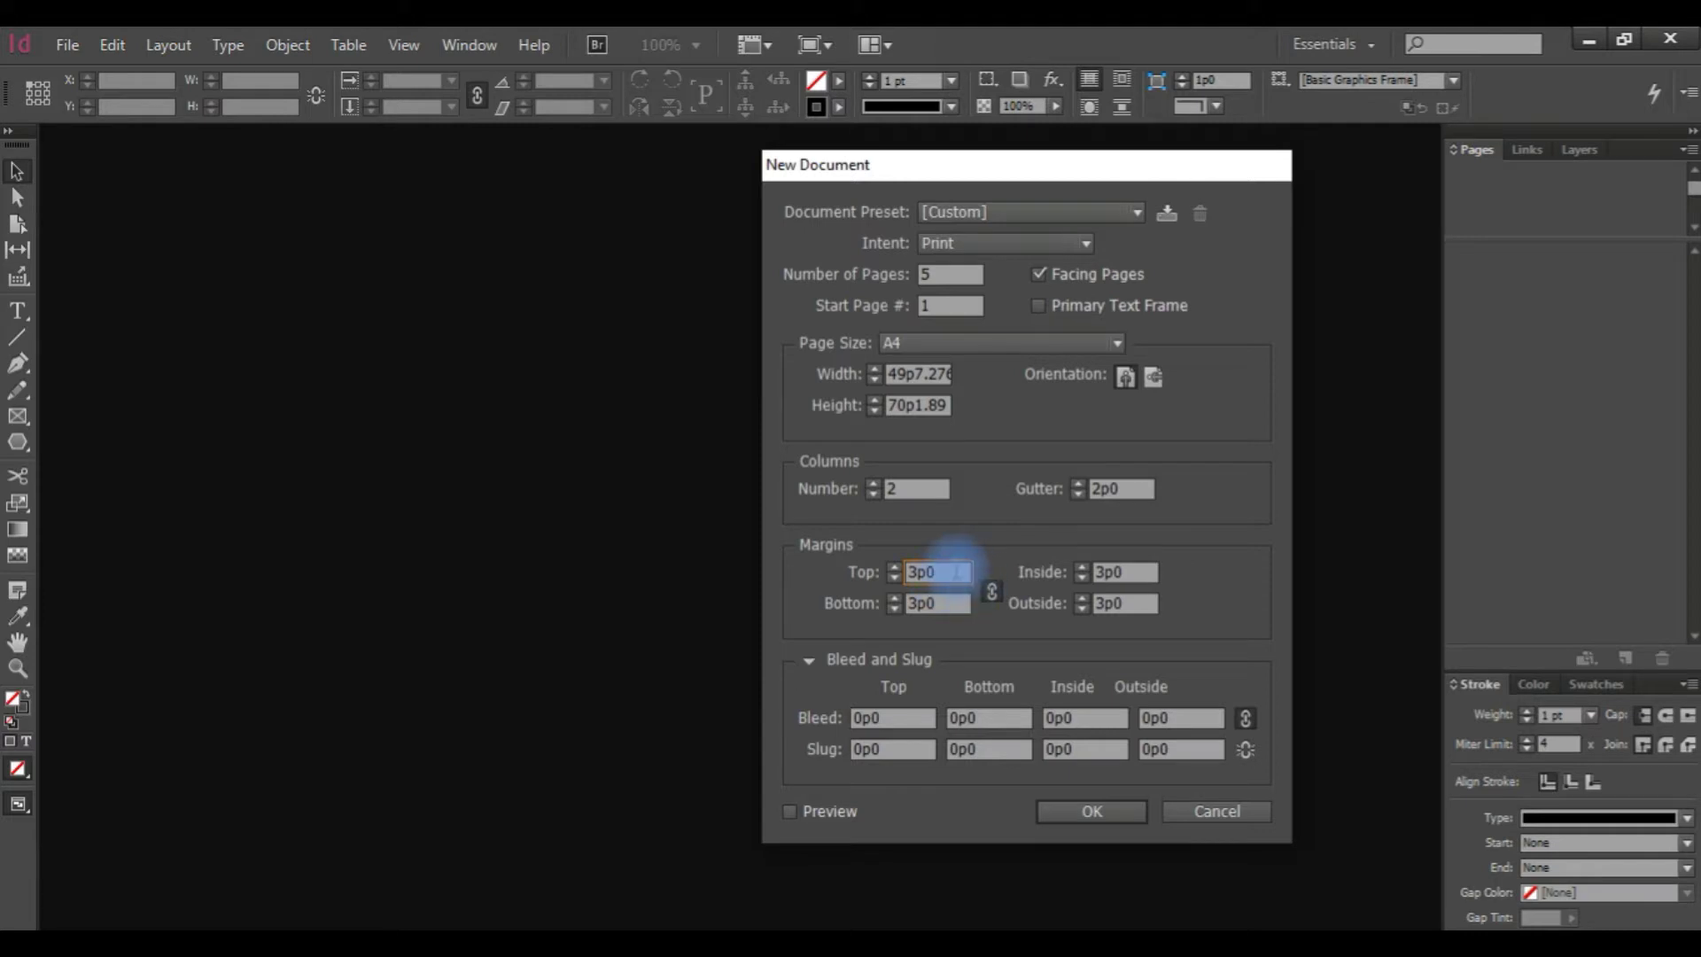
pyautogui.click(991, 591)
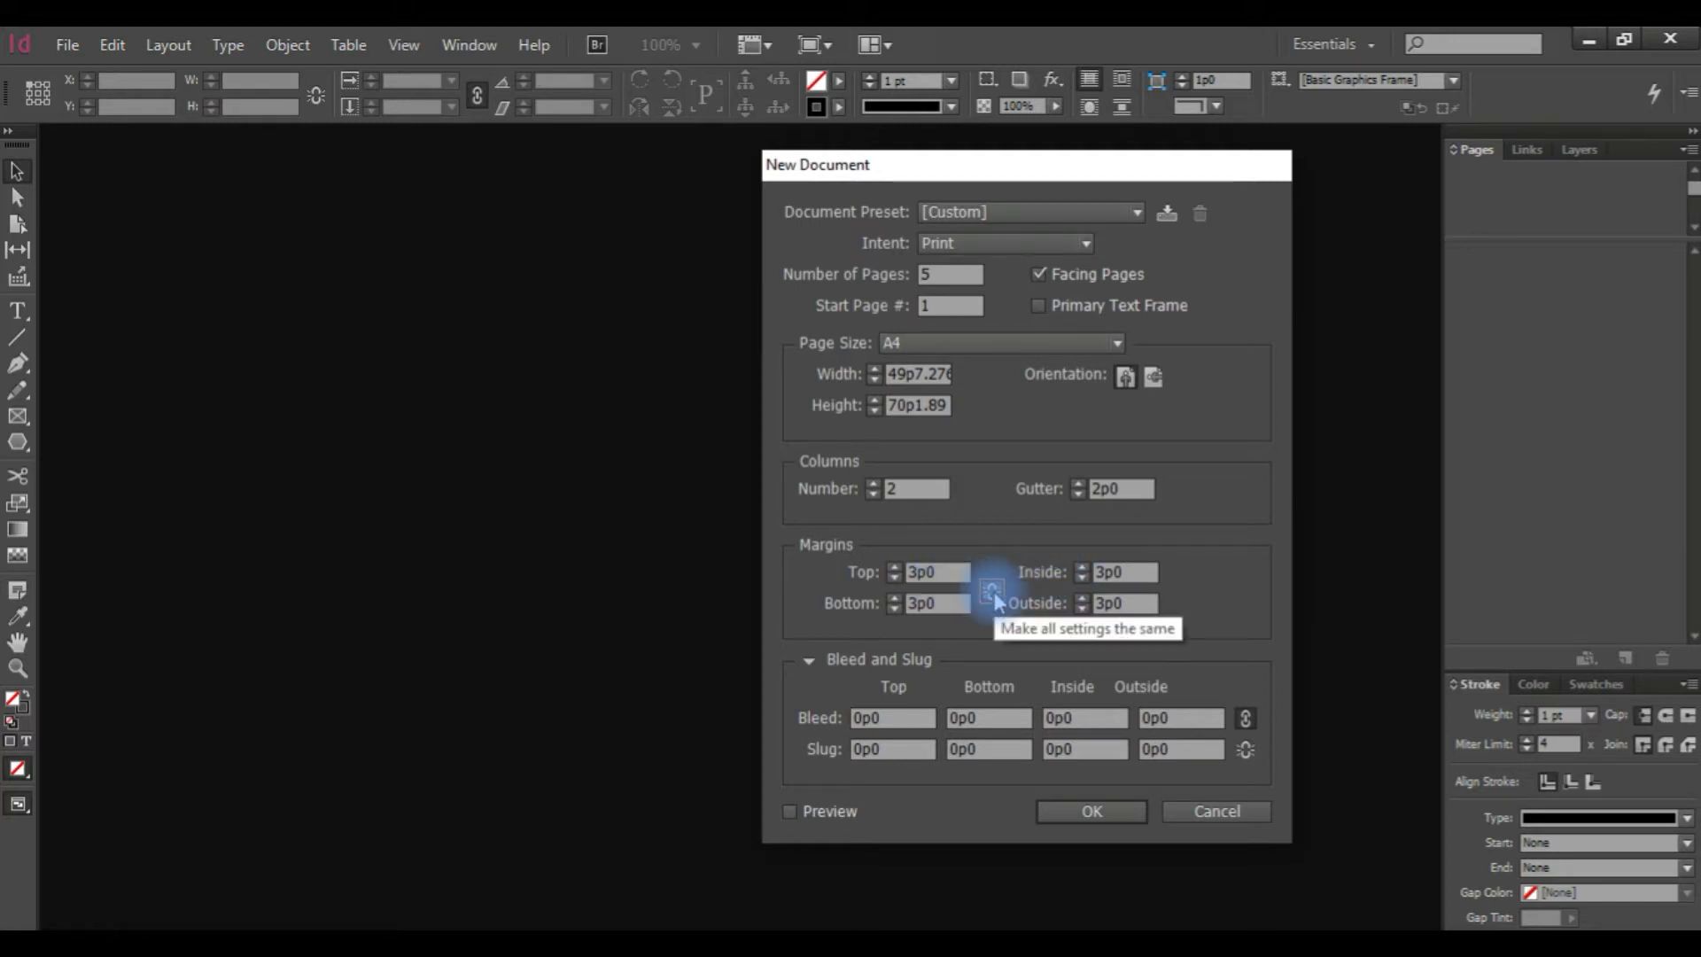
pyautogui.click(992, 593)
pyautogui.click(937, 572)
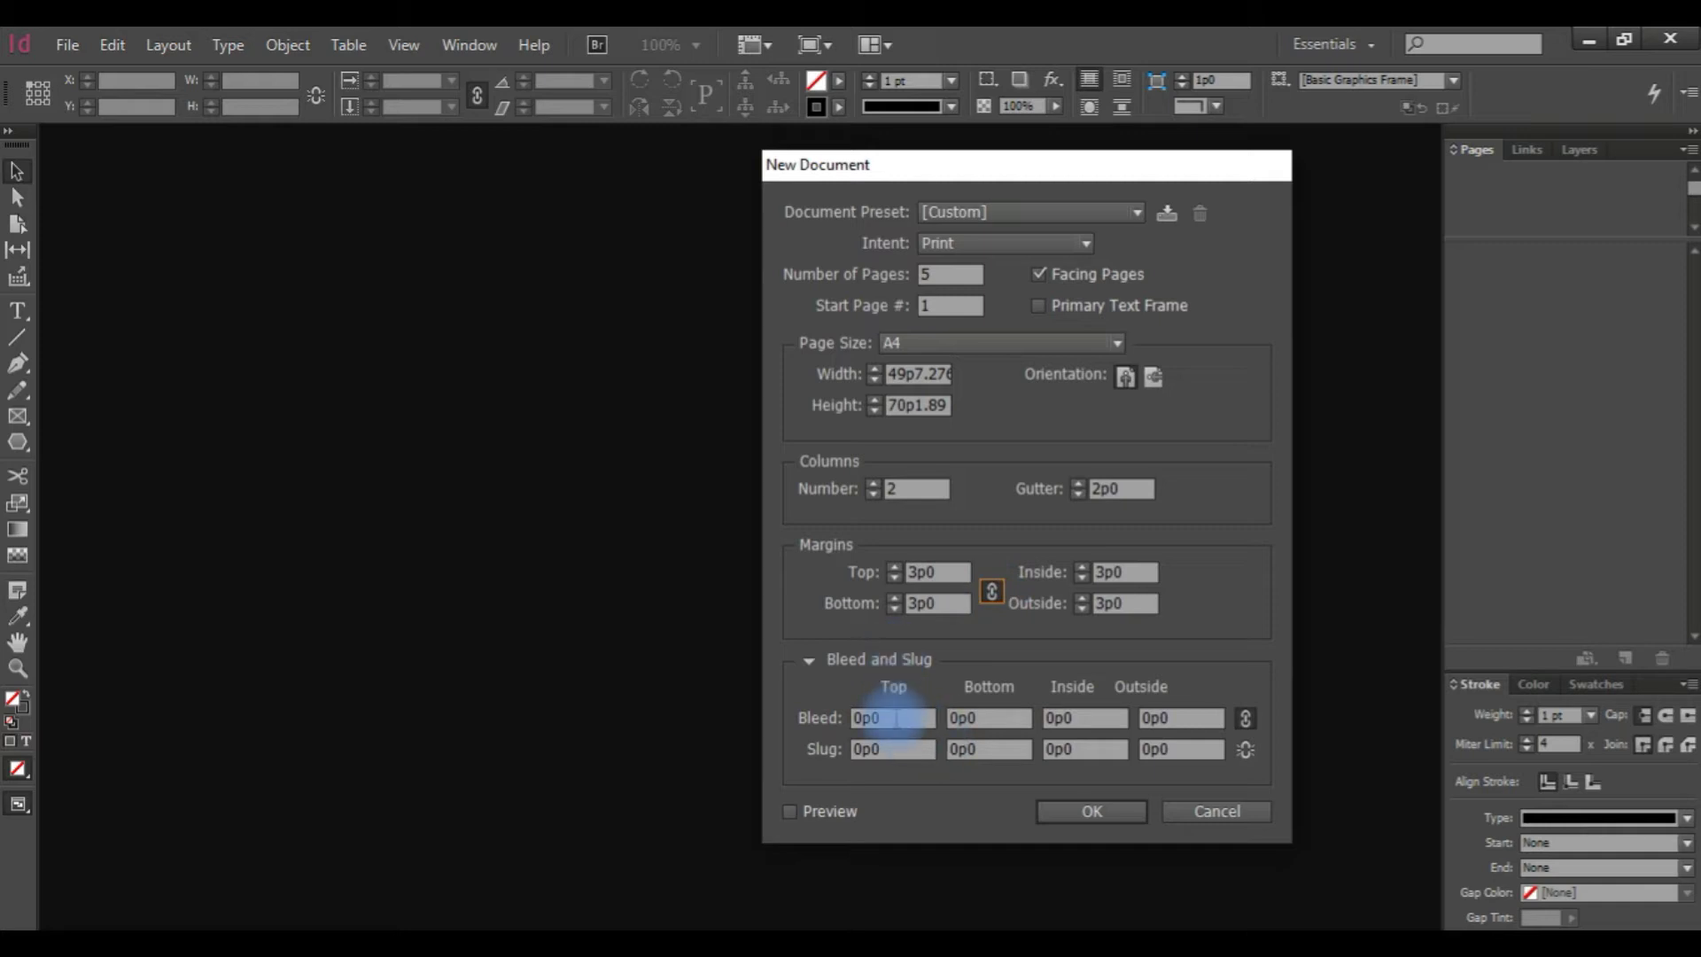
# - Set the top bleed to 1p0 and create the document
pyautogui.moveTo(1054, 164); pyautogui.dragTo(957, 126)
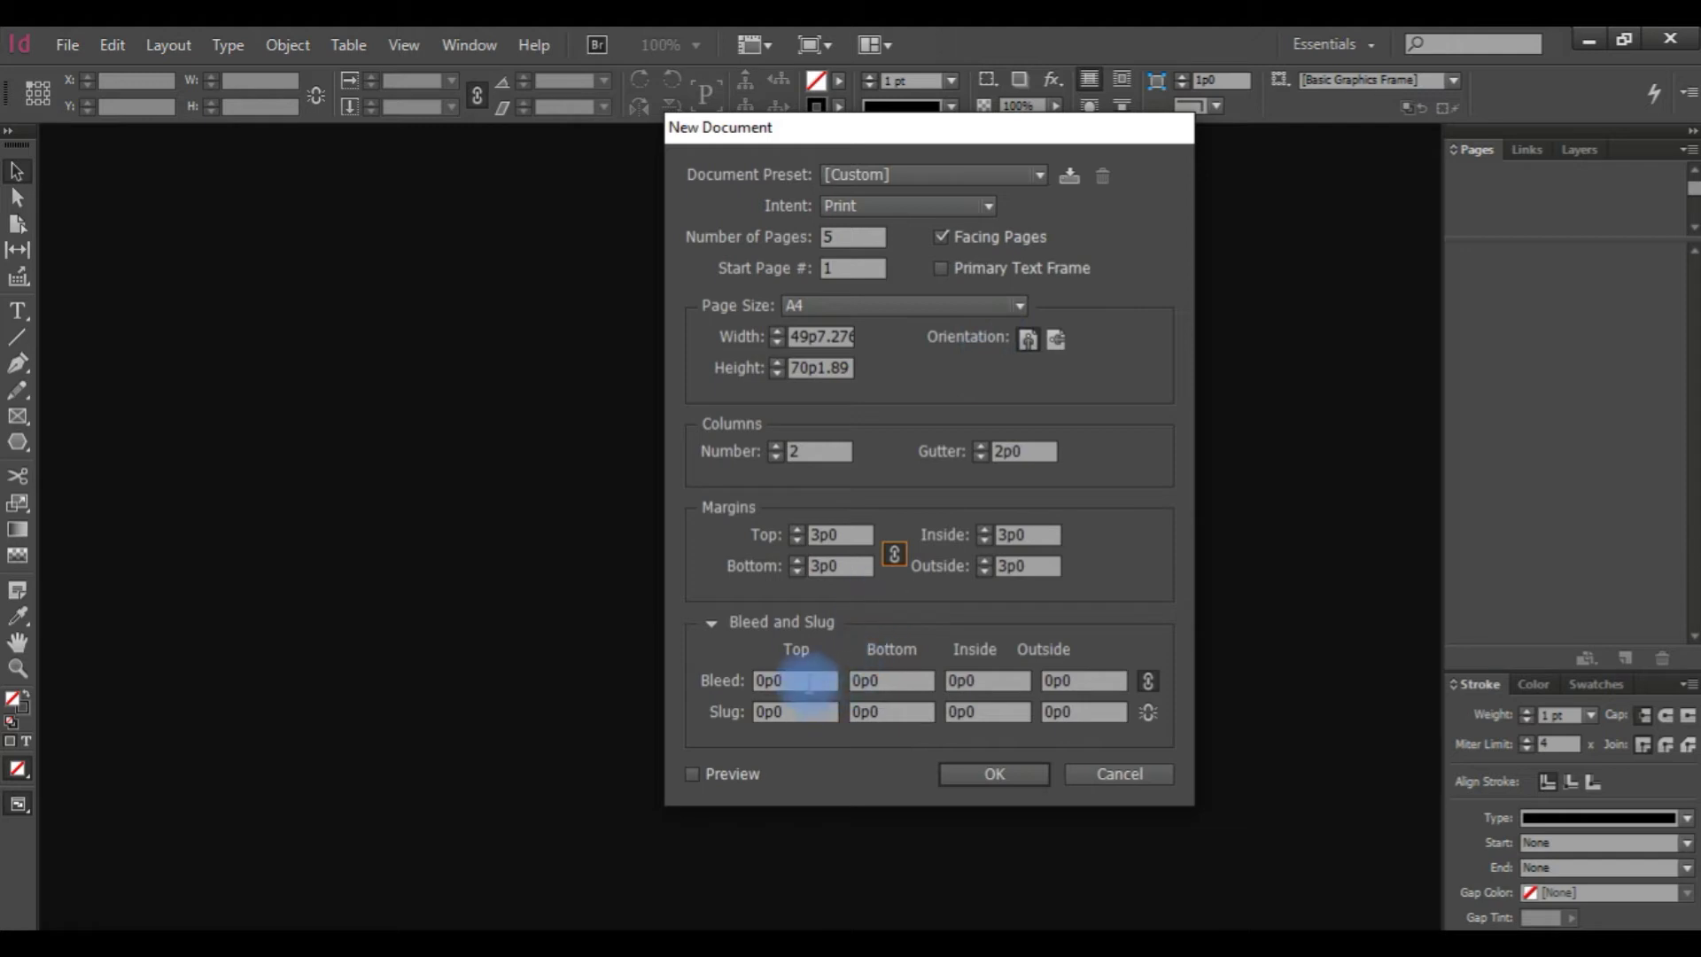
pyautogui.moveTo(808, 683); pyautogui.dragTo(732, 680)
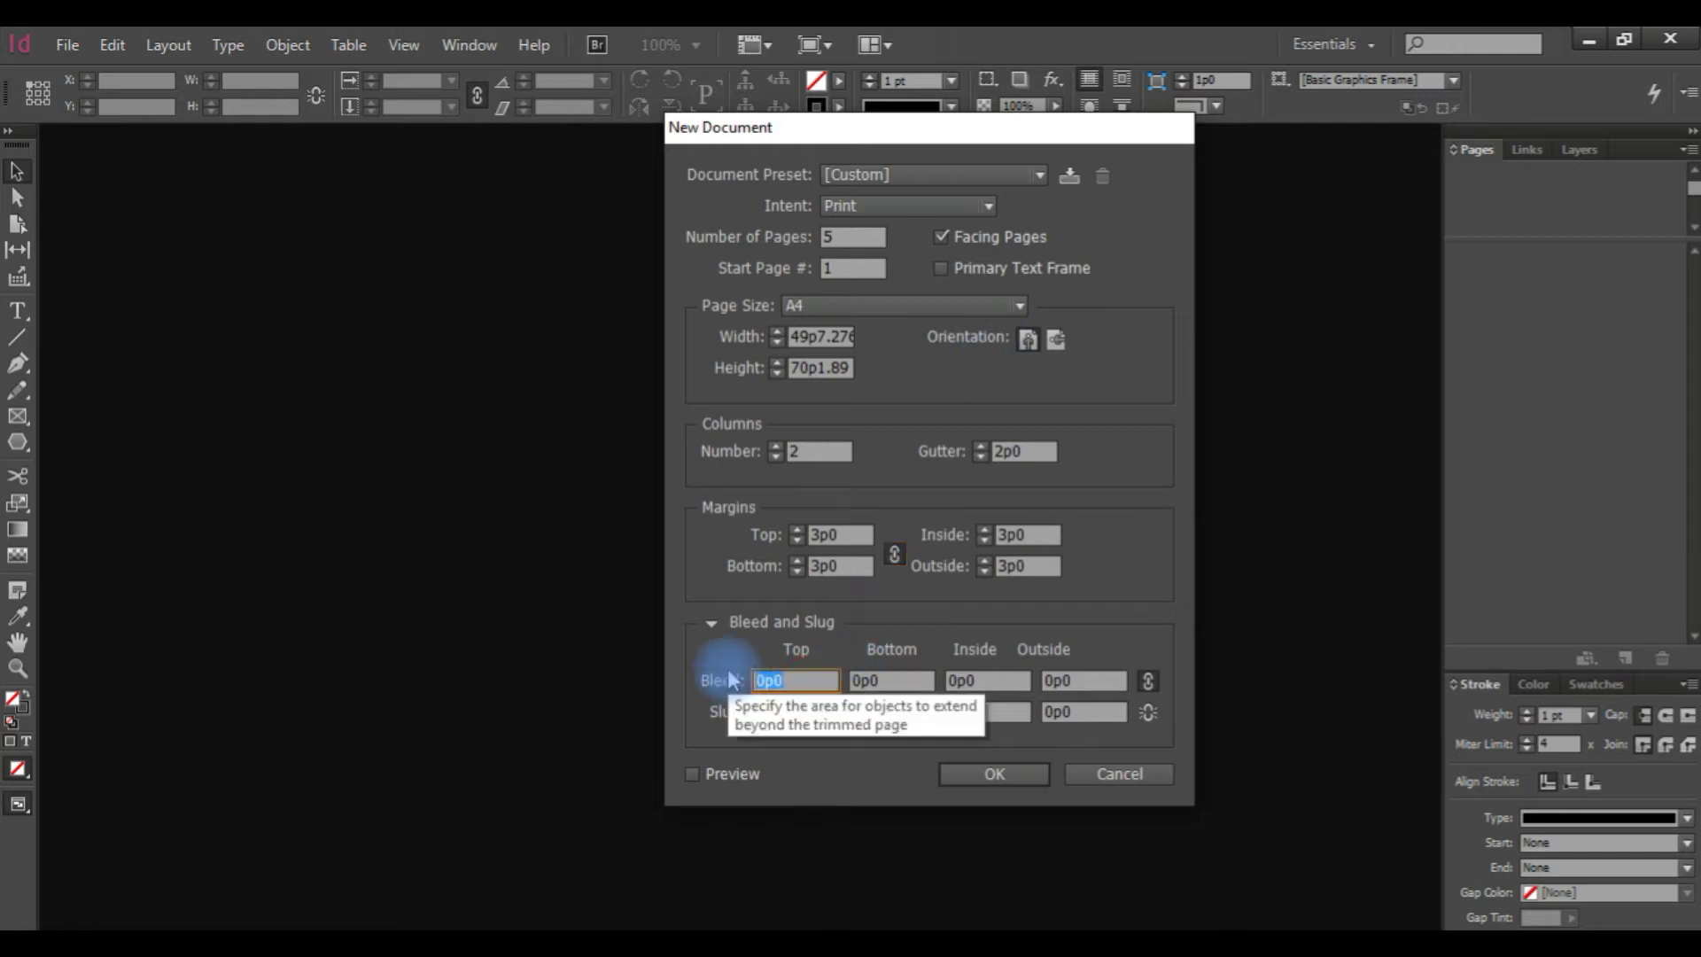
pyautogui.click(993, 774)
pyautogui.write('1p0')
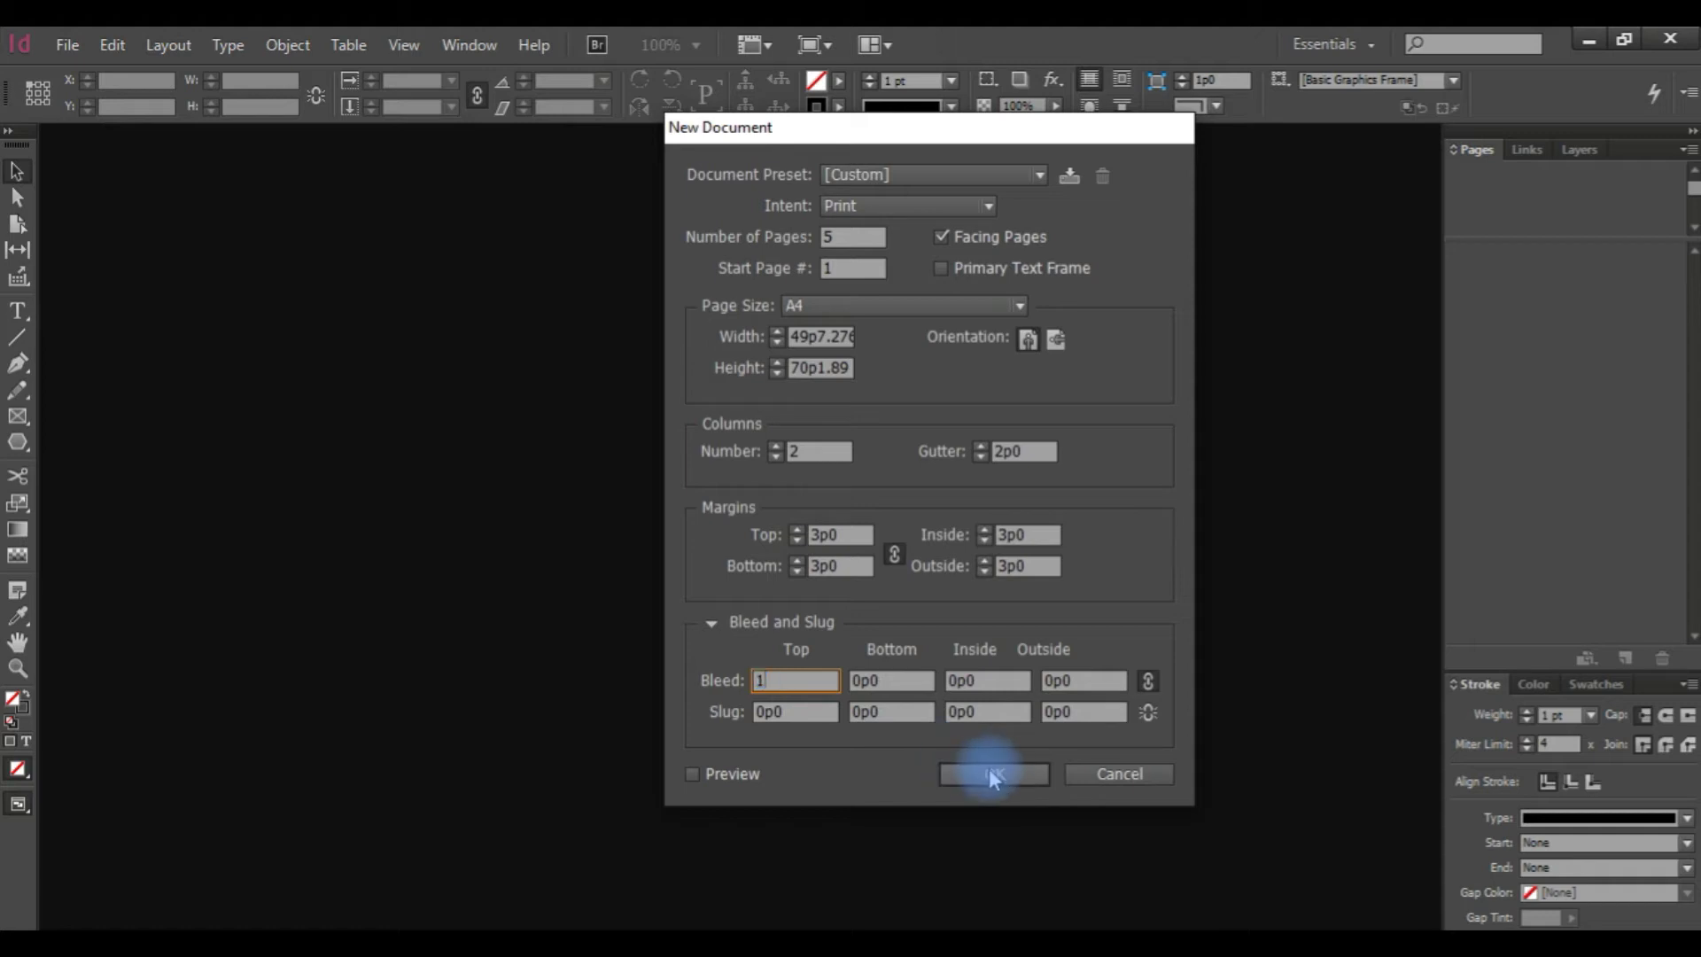
pyautogui.click(1010, 774)
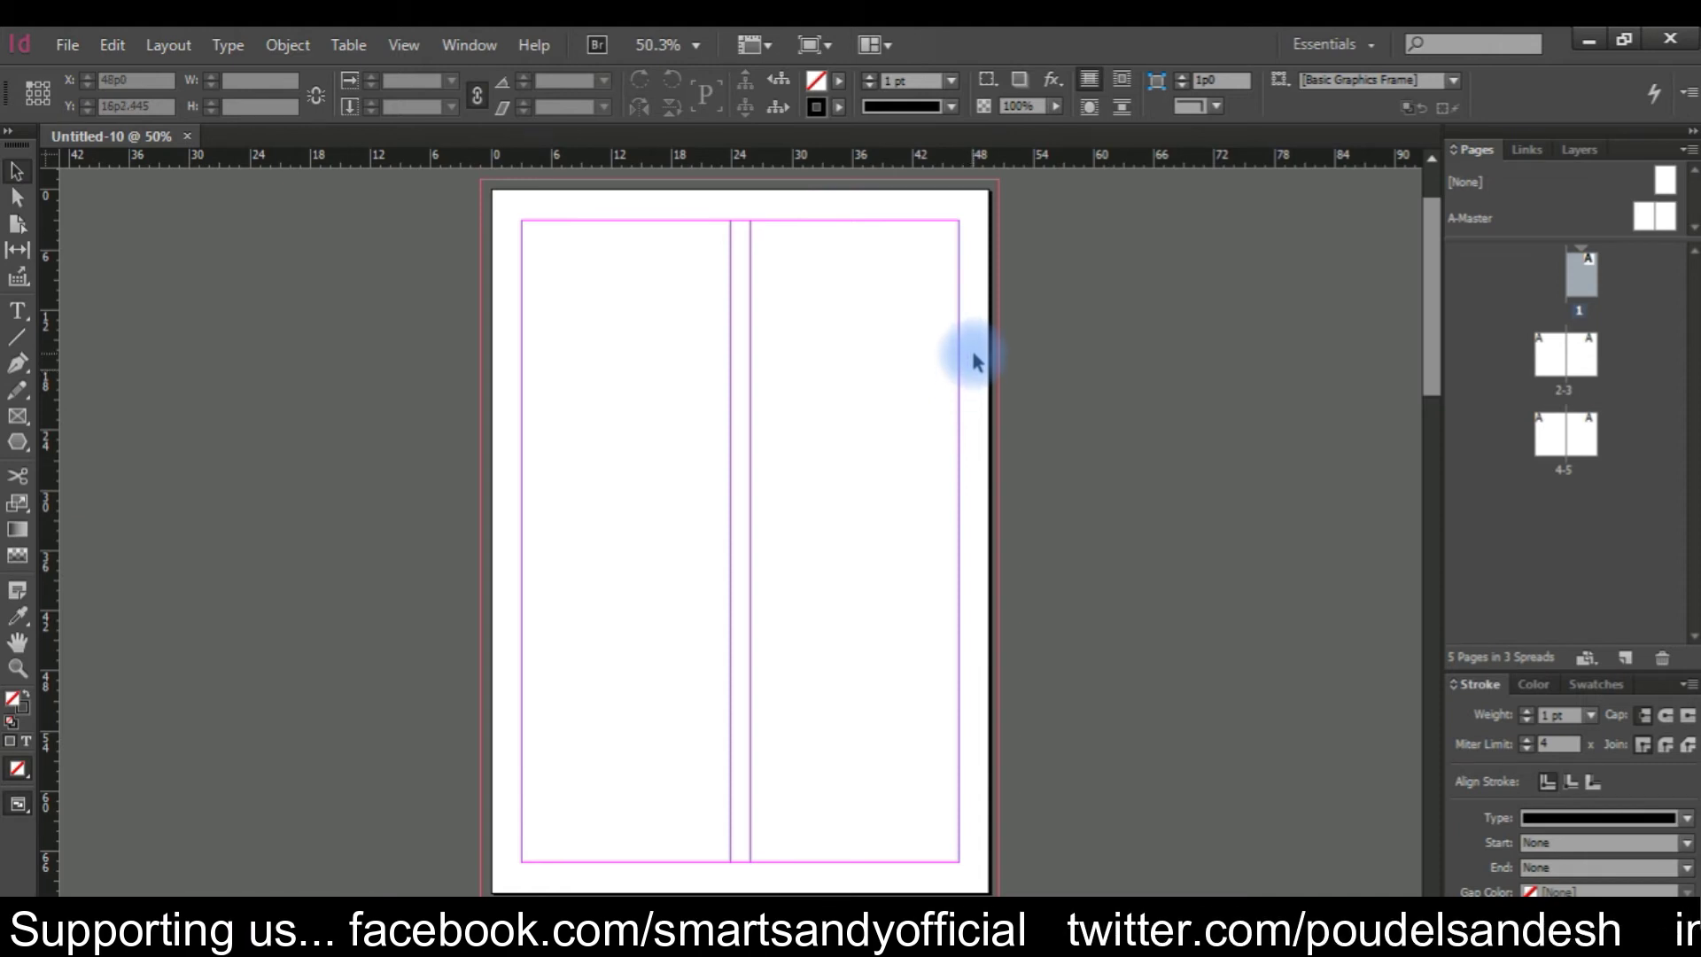
# - Toggle between Preview and Normal screen modes with W to view the page with and without guides
pyautogui.press('w')
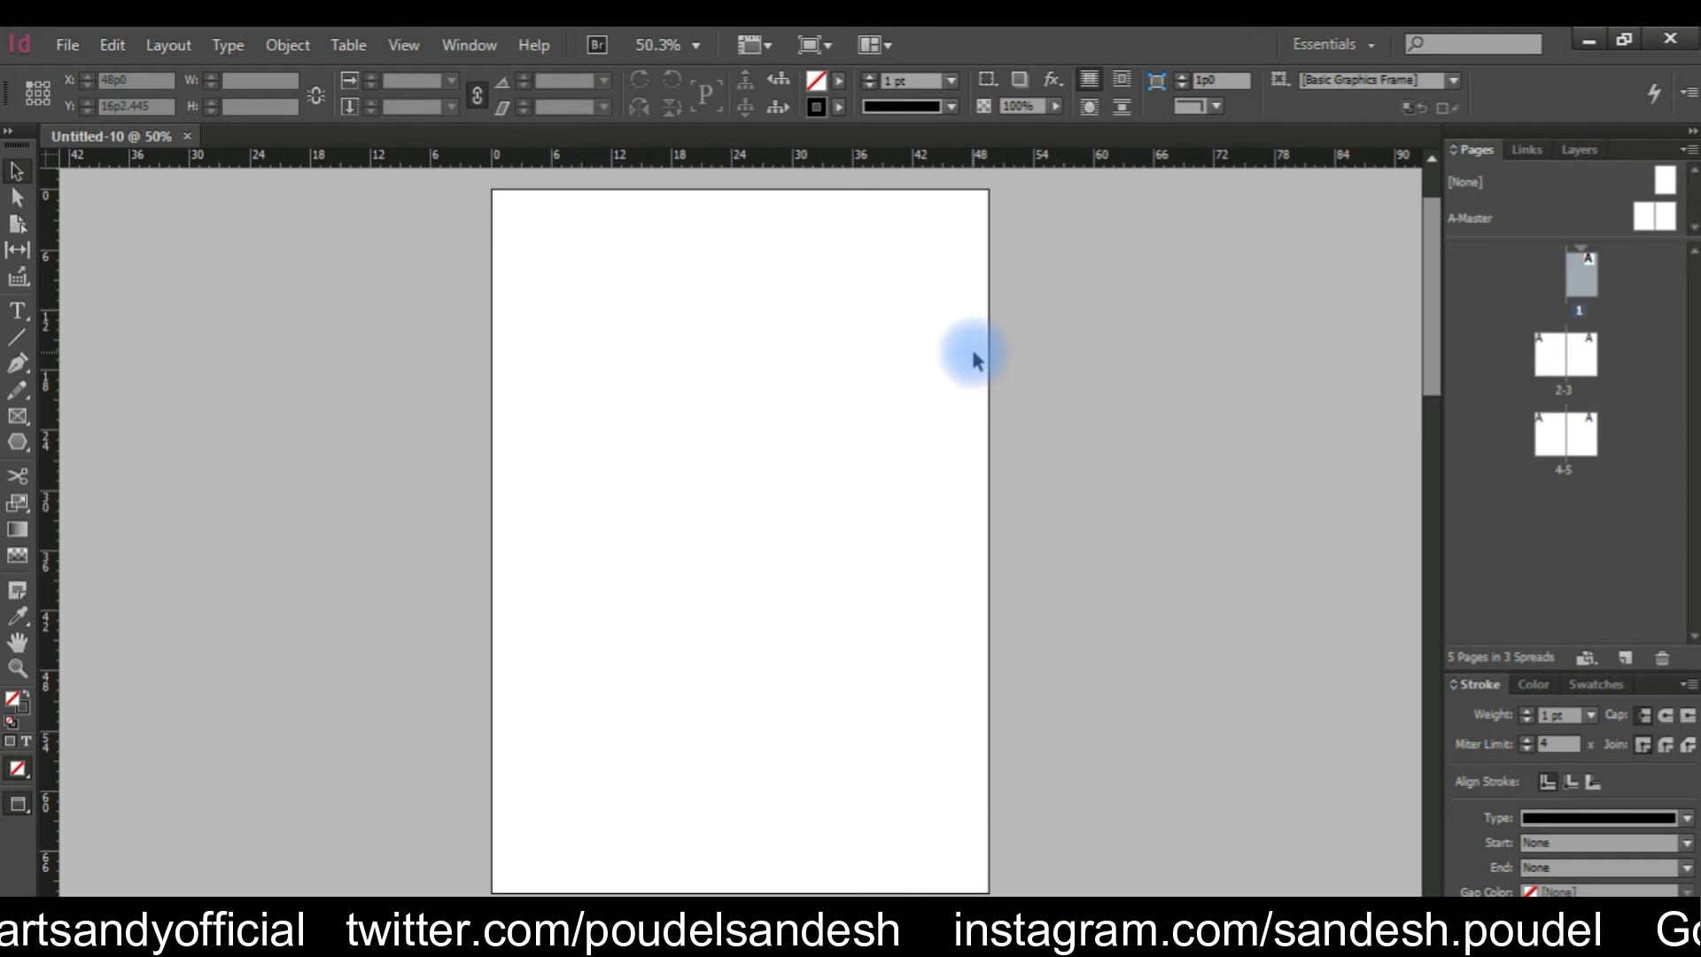
pyautogui.press('w')
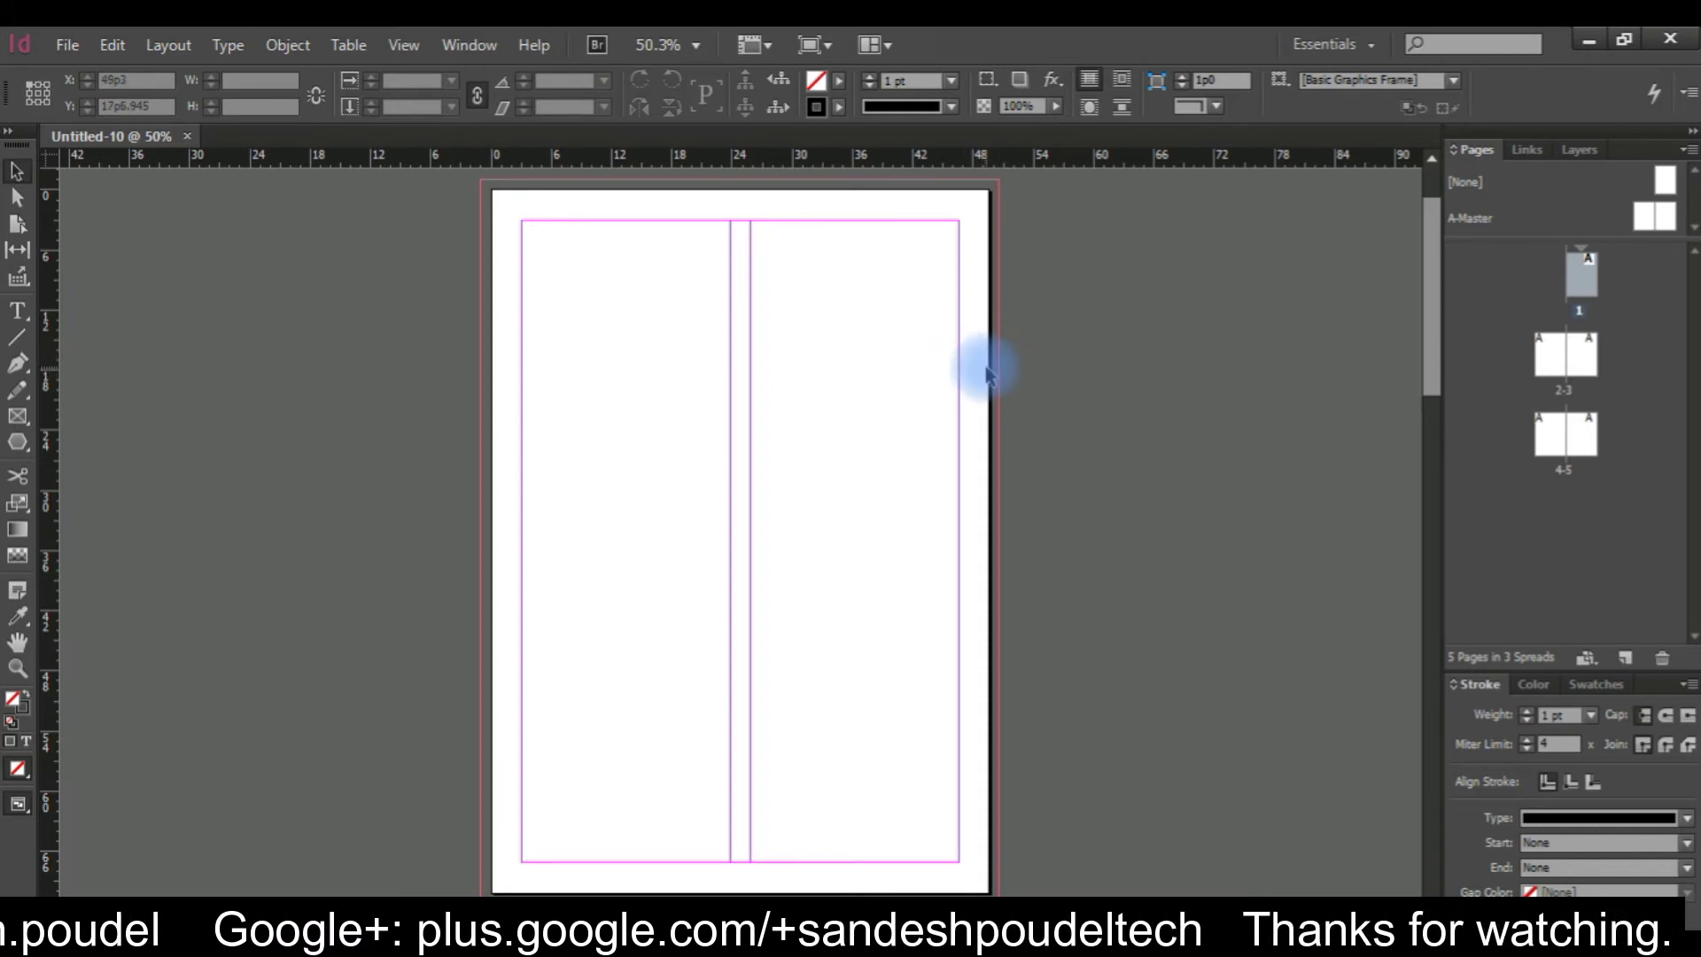
pyautogui.press('w')
pyautogui.press('w')
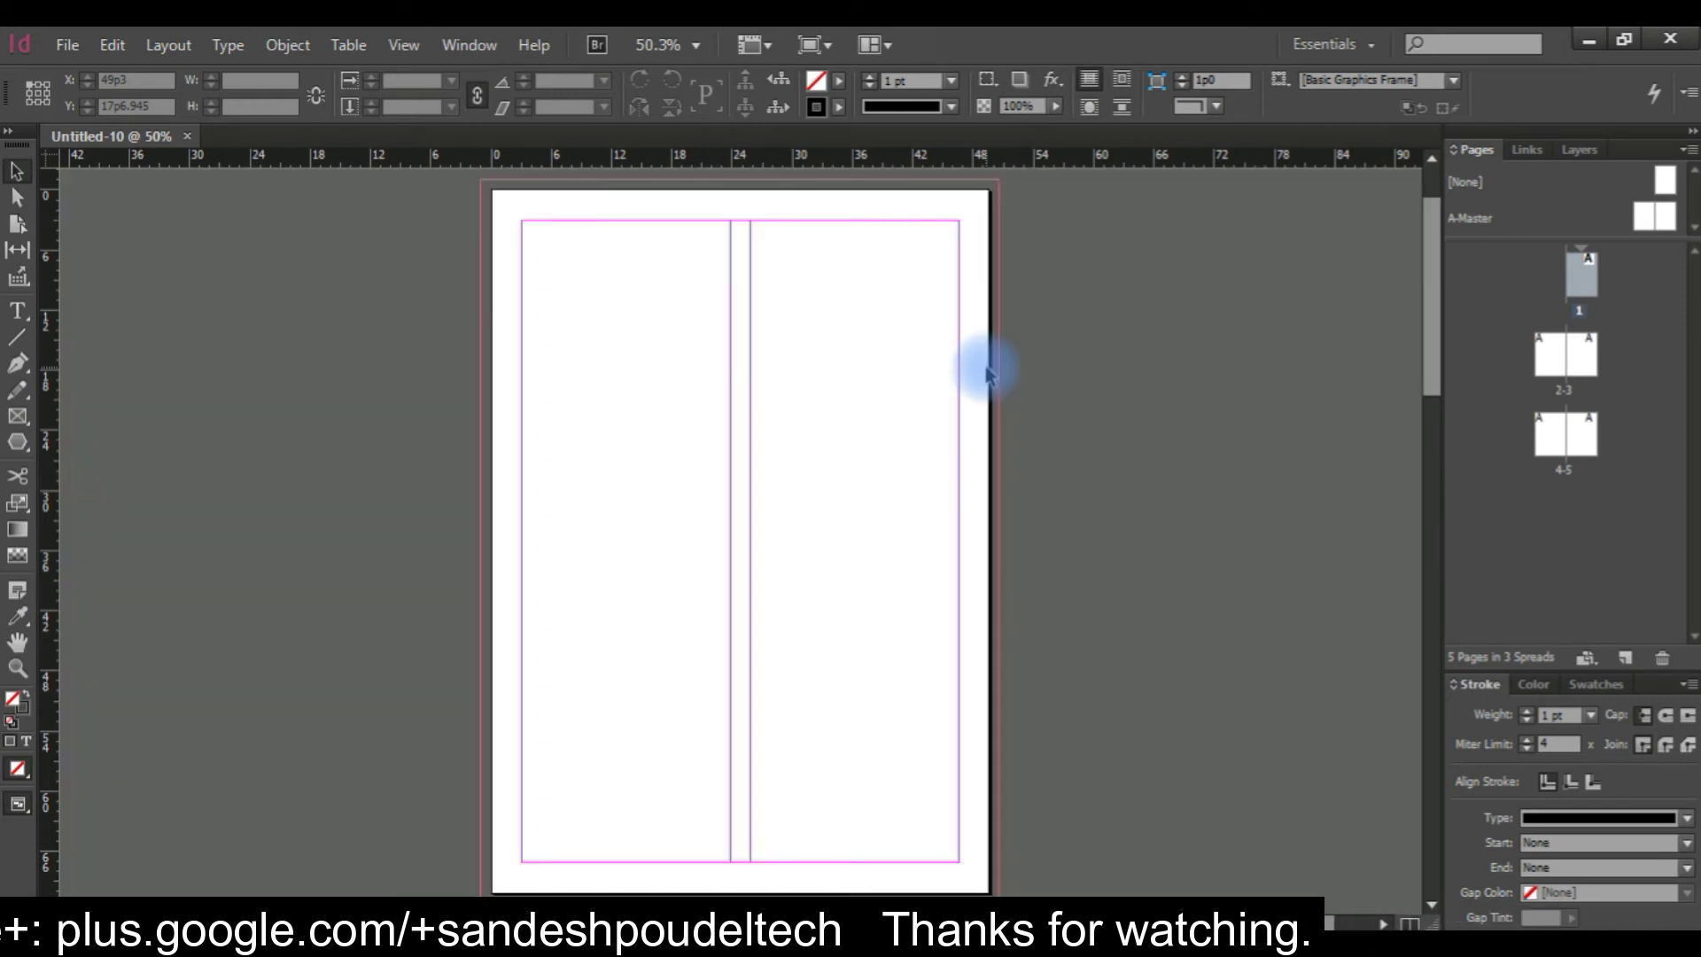
pyautogui.press('w')
pyautogui.press('w')
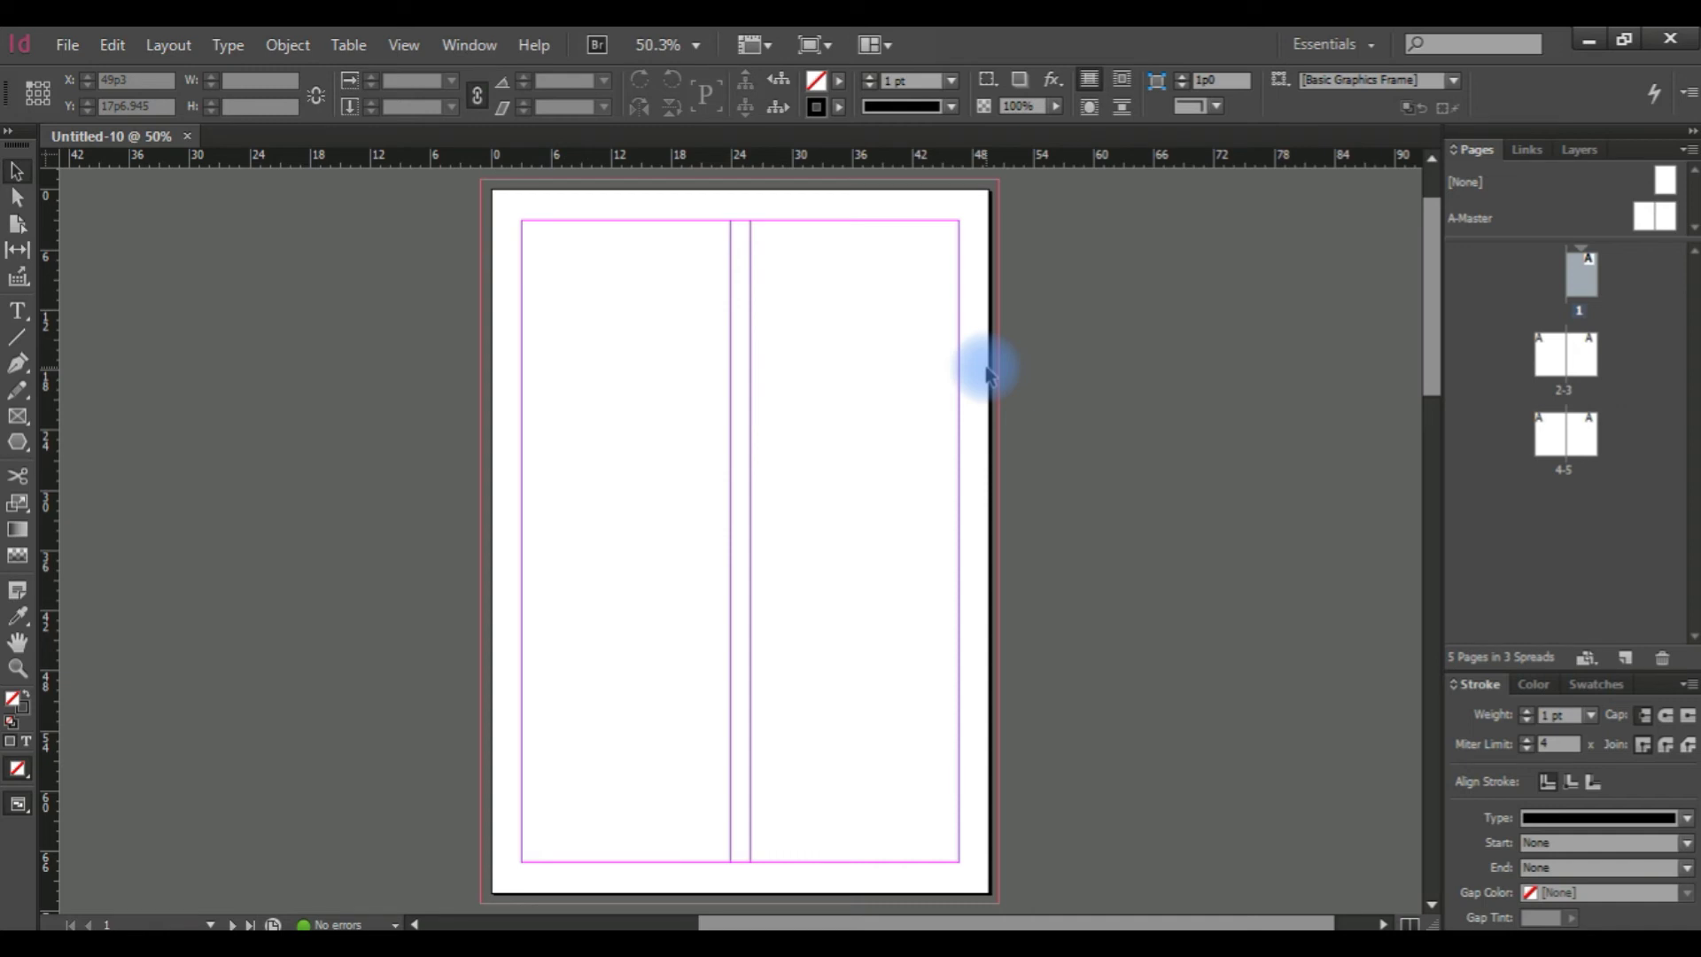
pyautogui.press('w')
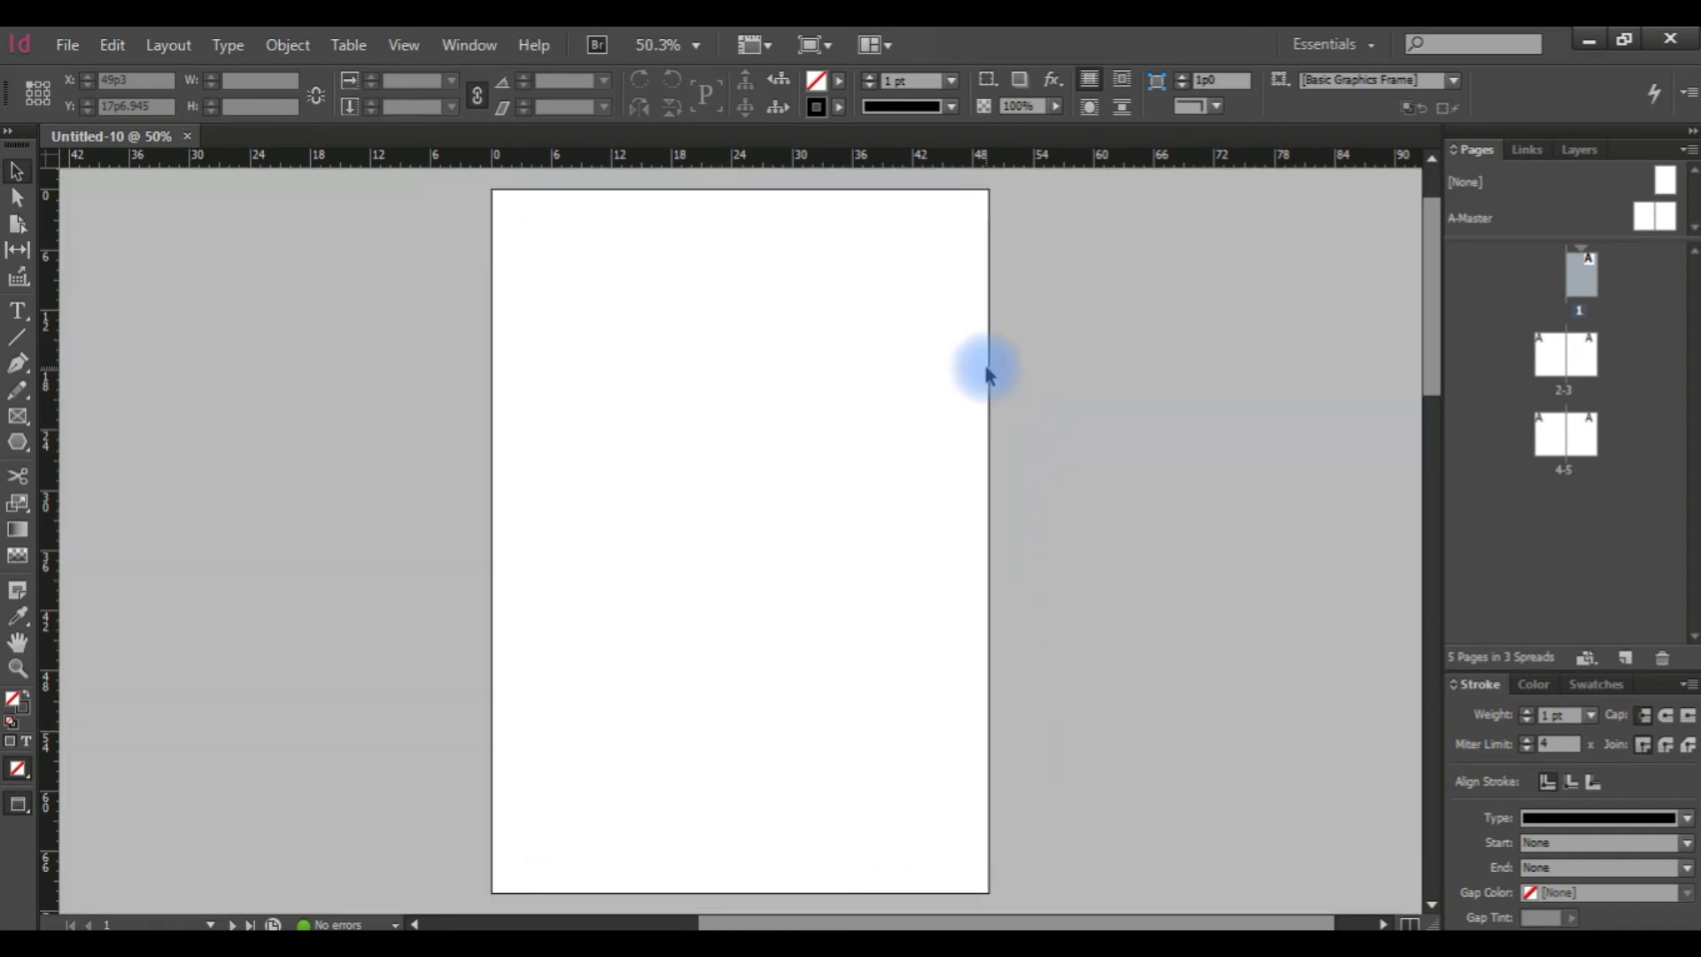
pyautogui.press('w')
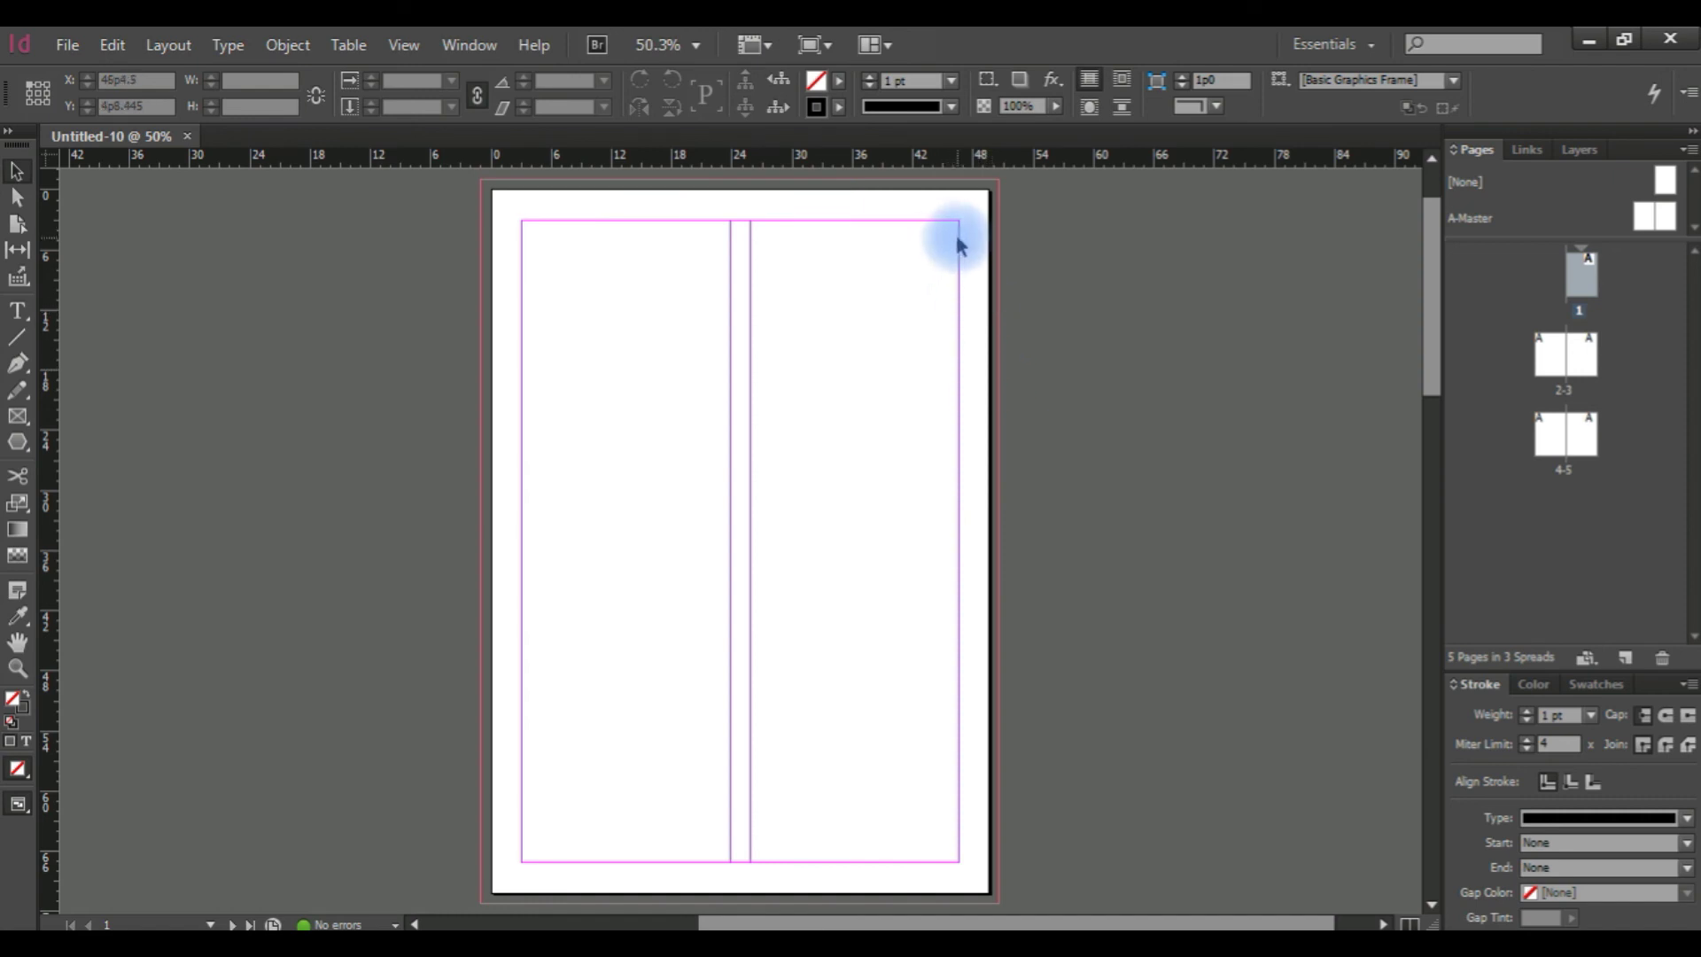